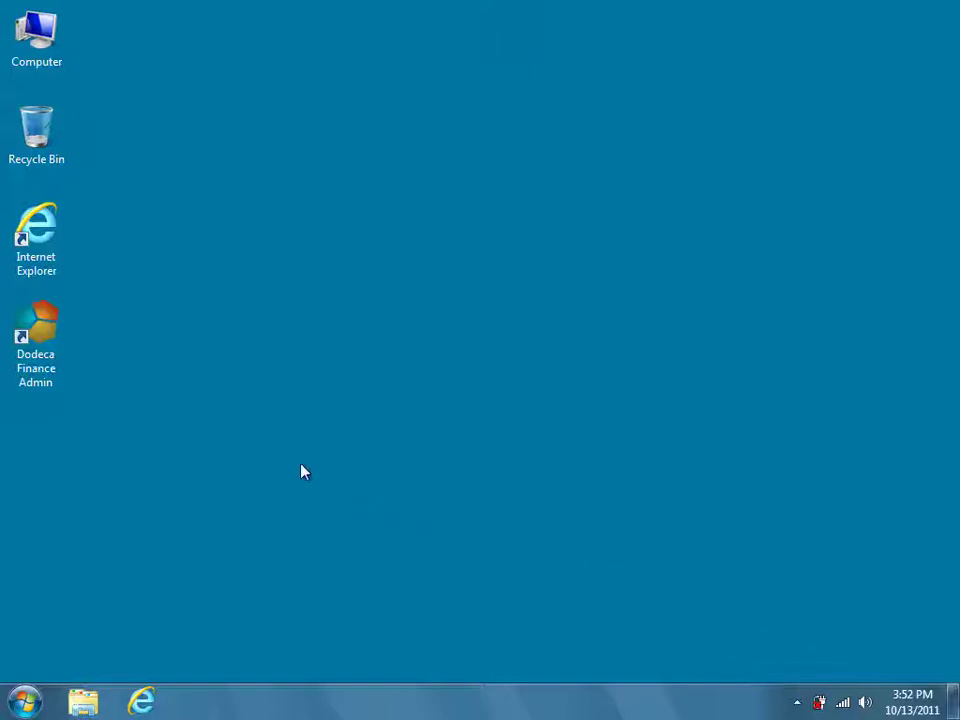
Launch Dodeca Finance Admin, and connect SQL Server Management Studio to the demo2011 database engine with SQL Server Authentication.
double_click(51, 343)
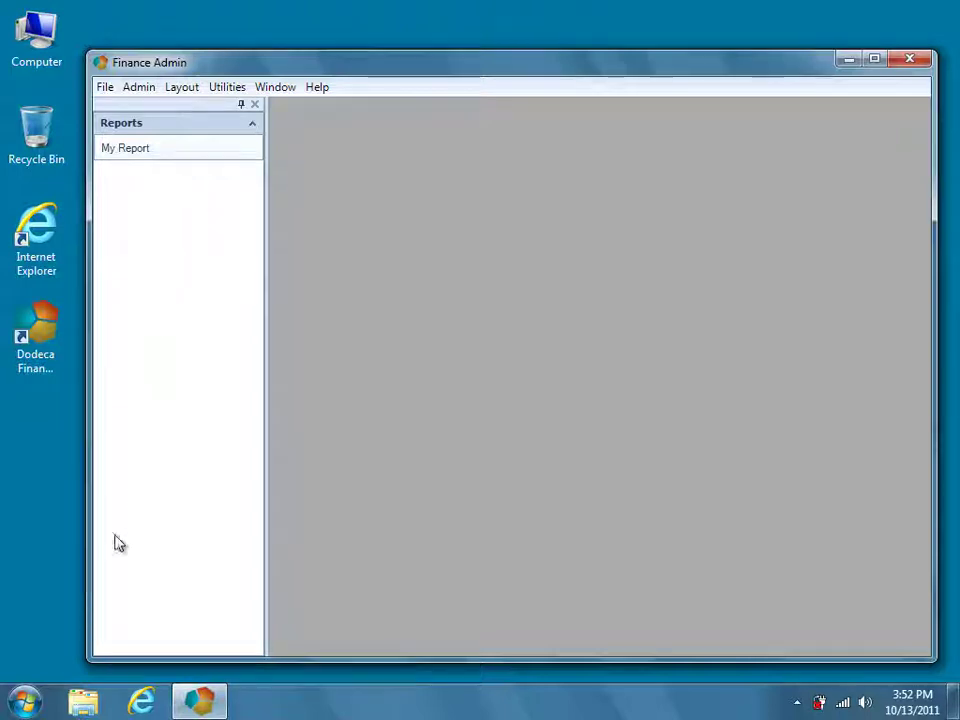
click(24, 701)
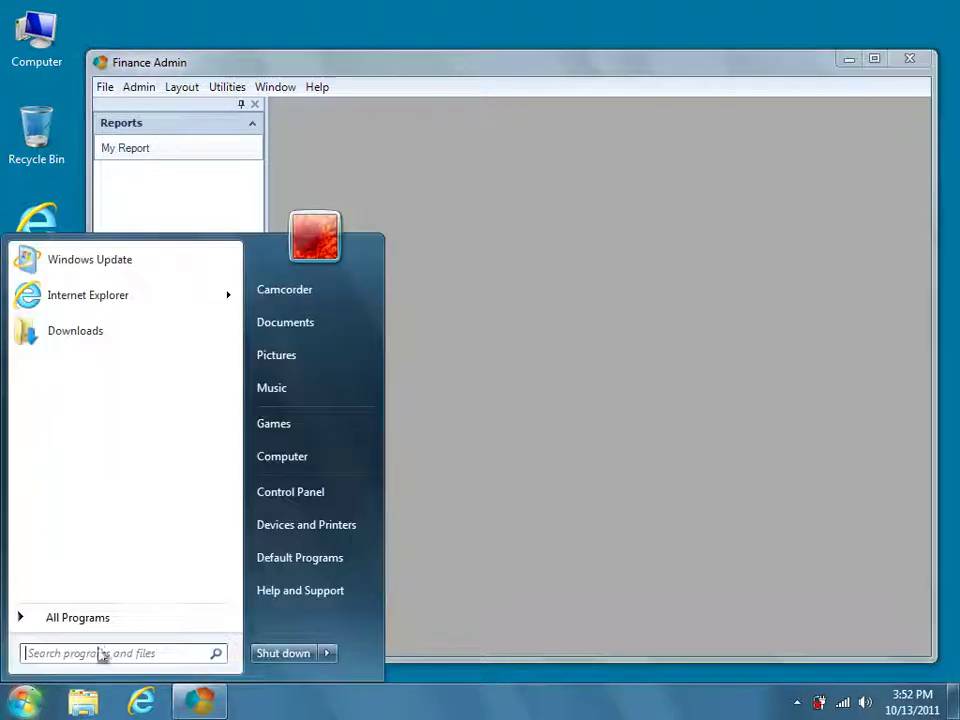
click(161, 624)
click(181, 472)
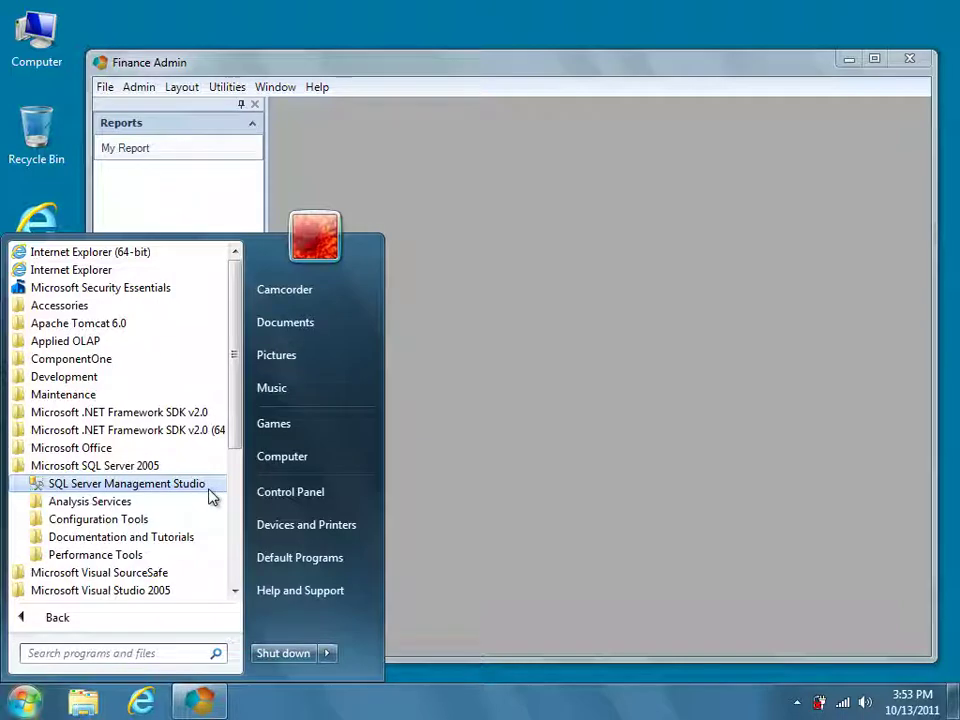
click(210, 490)
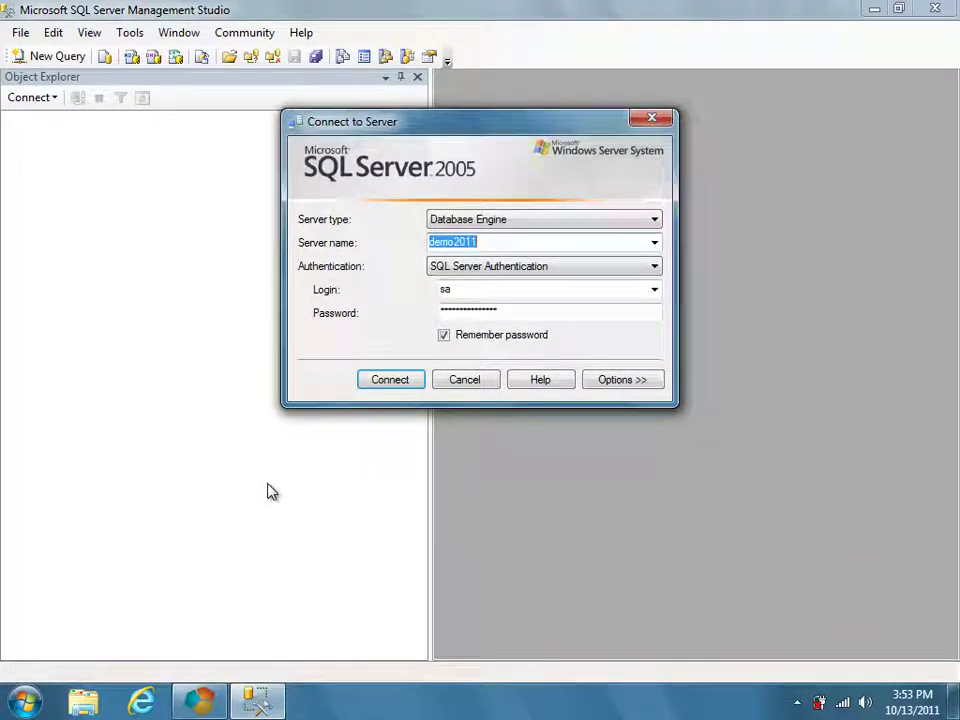
click(417, 392)
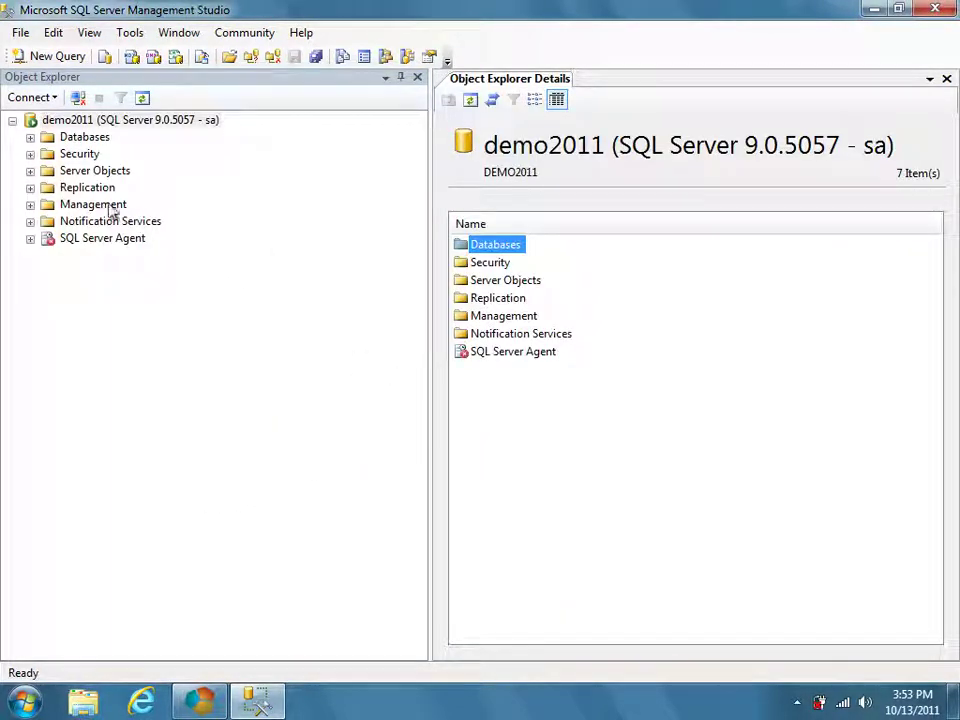
Open the HumanResources.Department table of the AdventureWorks database to show its rows.
click(31, 138)
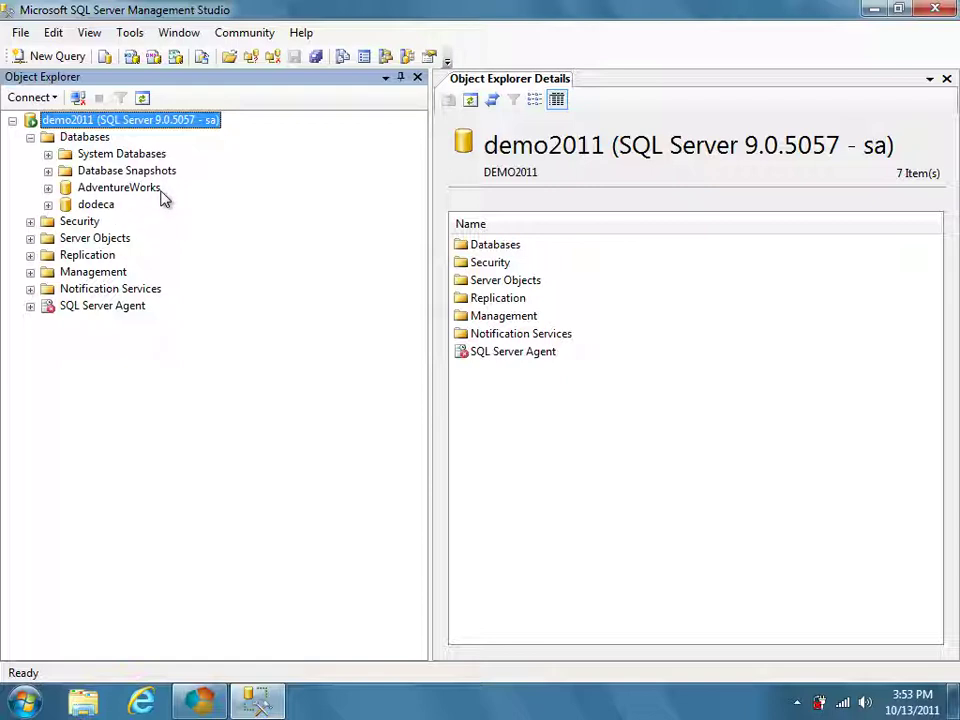
click(120, 188)
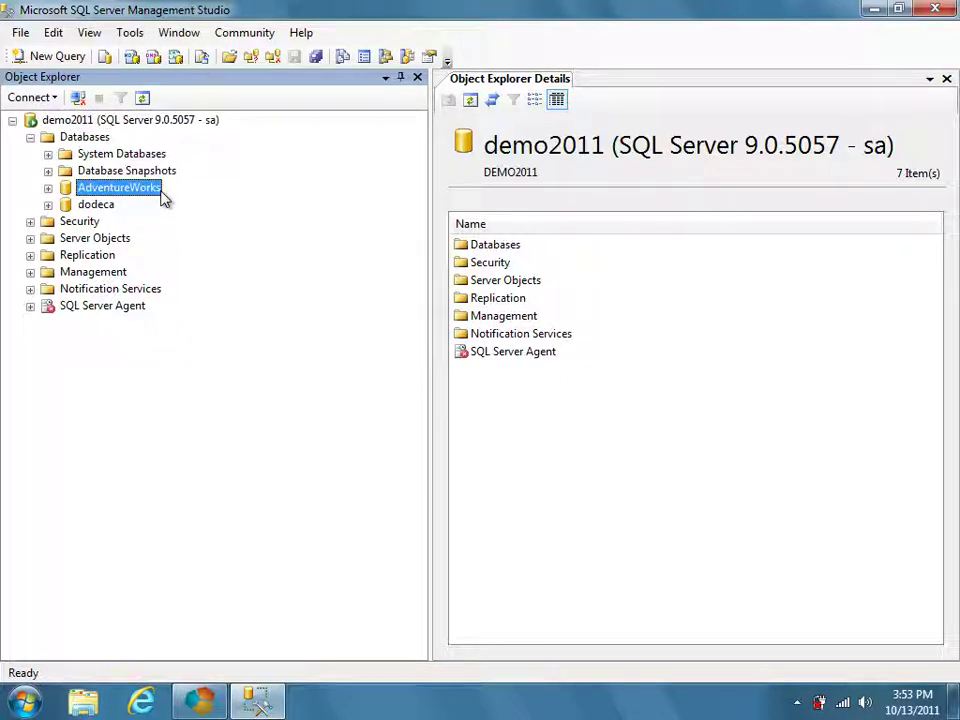
click(48, 189)
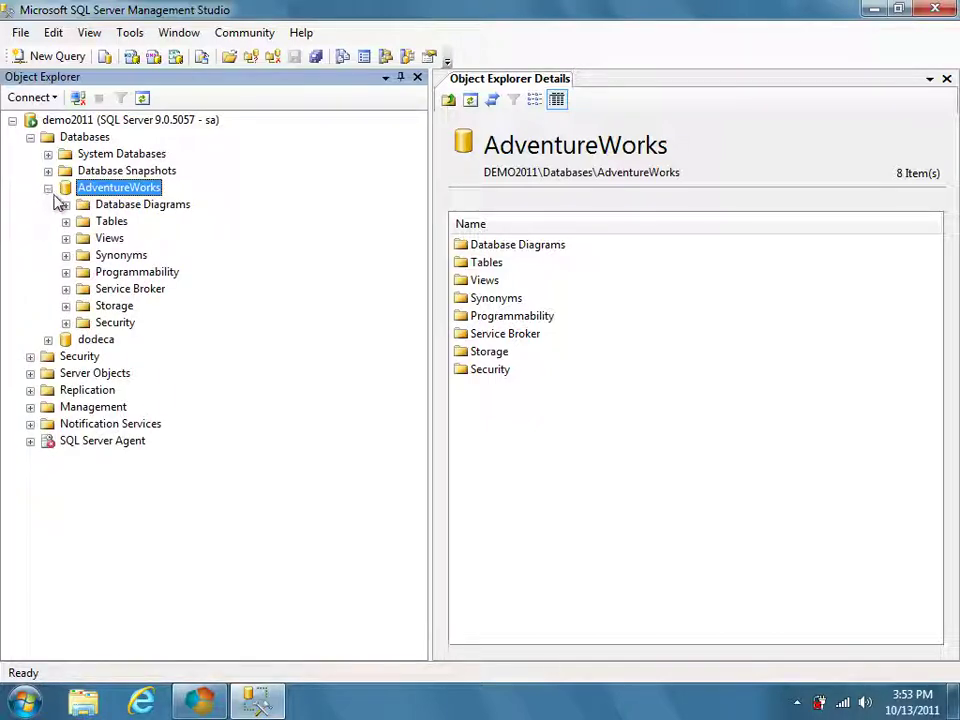
click(66, 222)
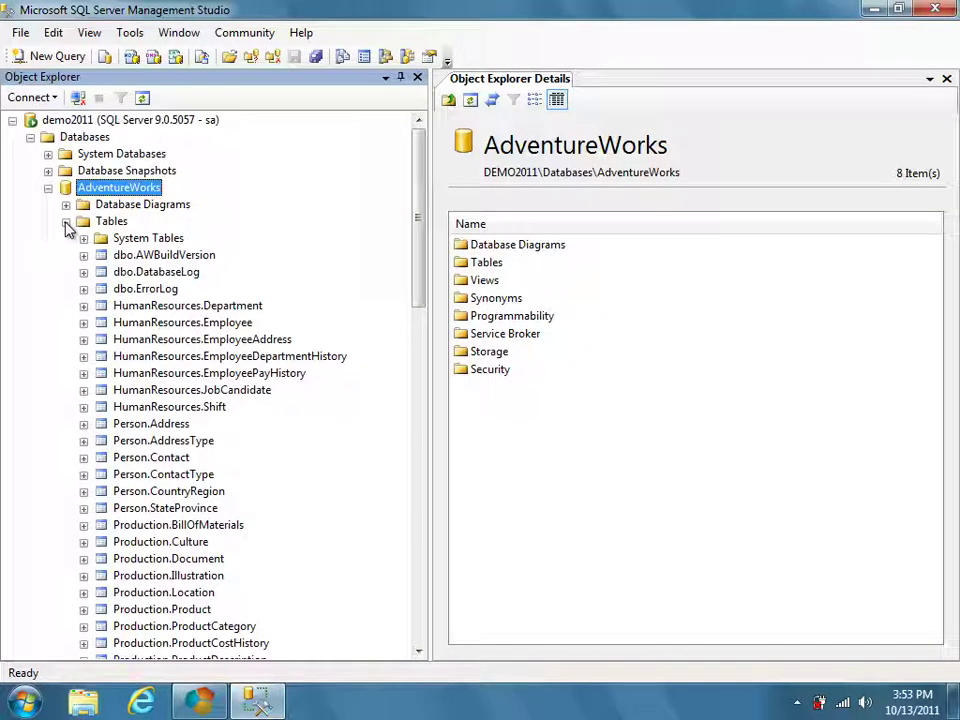
click(260, 312)
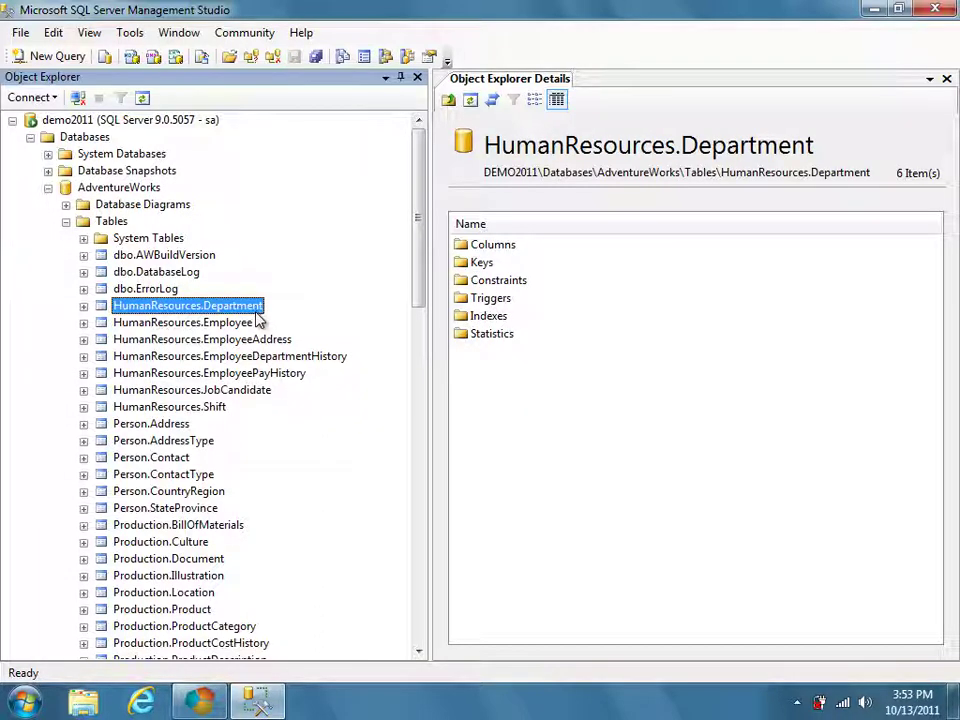
right_click(258, 315)
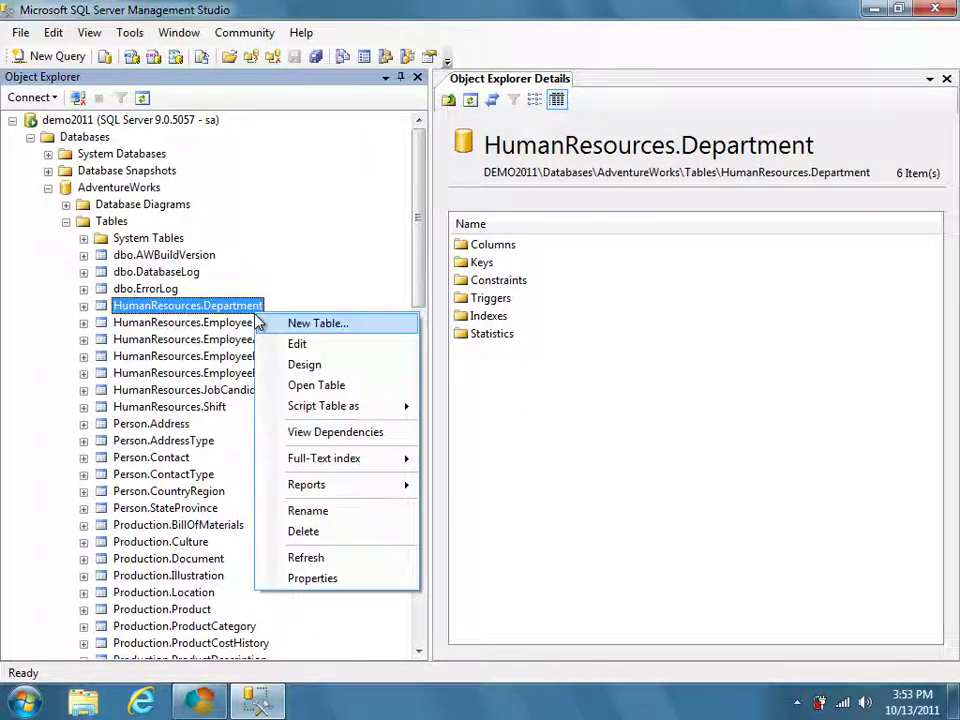
click(350, 388)
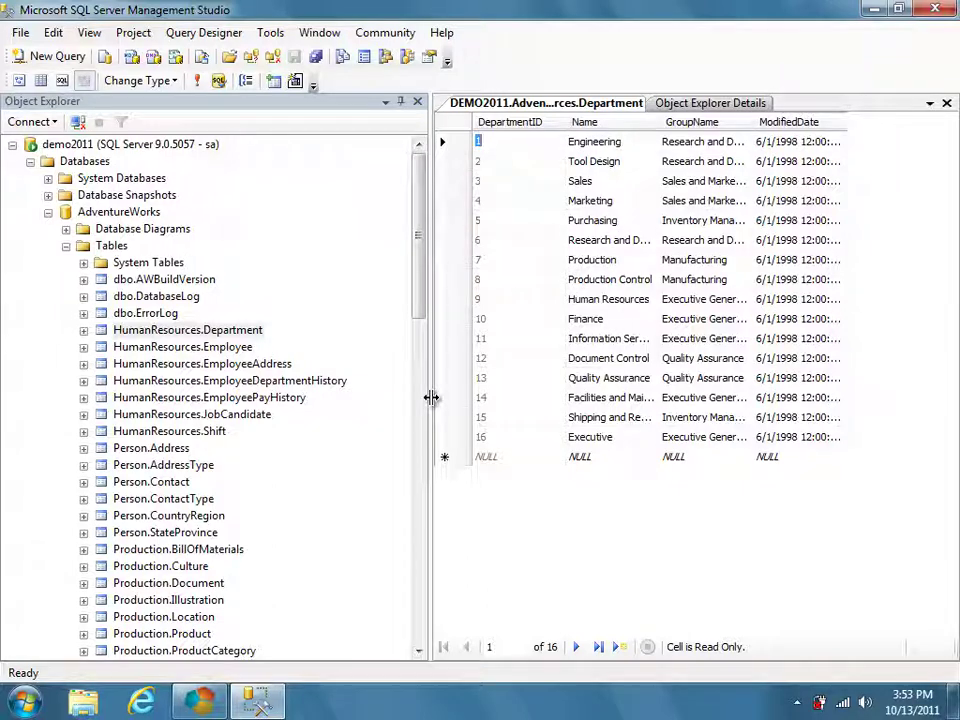
Widen the results area and adjust the Department table's column widths so the Name and GroupName values fit.
drag(431, 398, 369, 395)
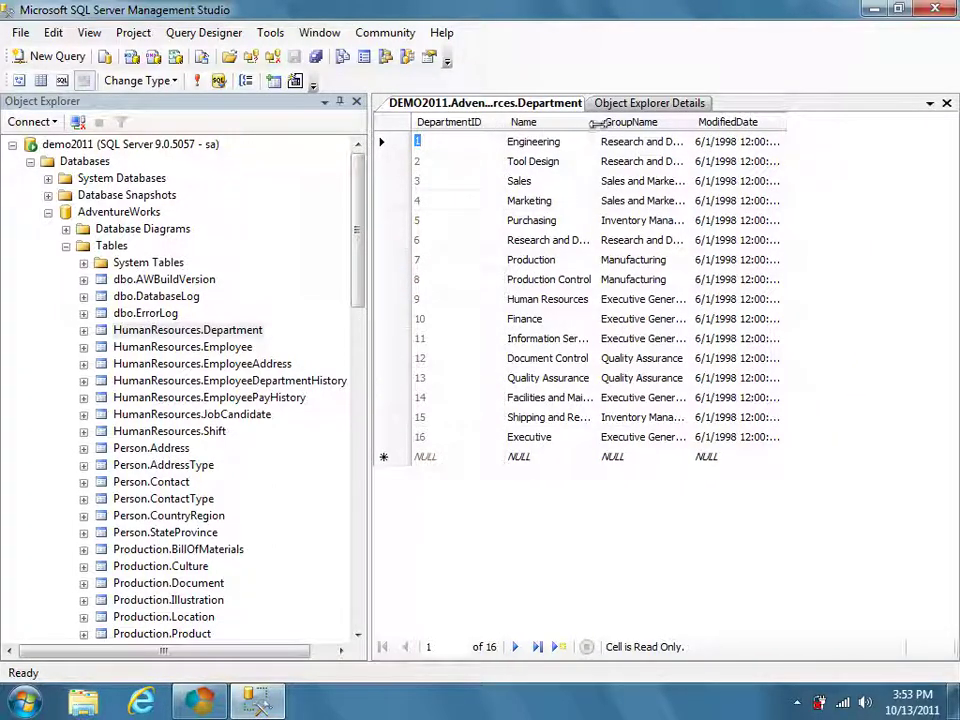
drag(680, 128, 681, 124)
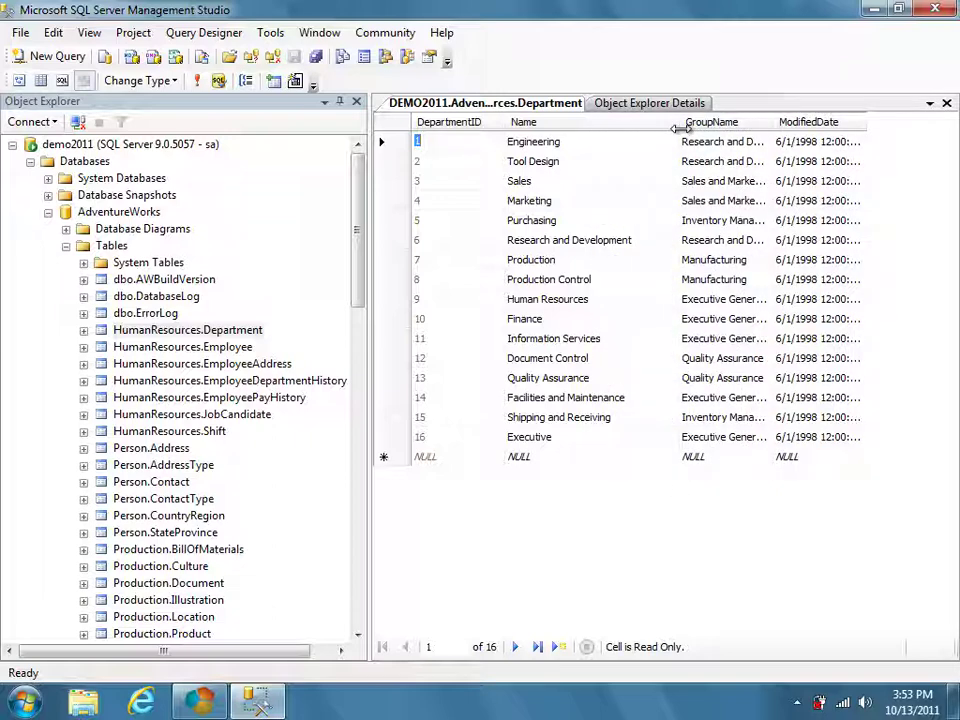
drag(500, 122, 493, 125)
drag(672, 124, 637, 122)
mouse_move(825, 122)
mouse_down()
mouse_move(812, 122)
mouse_move(820, 122)
mouse_up()
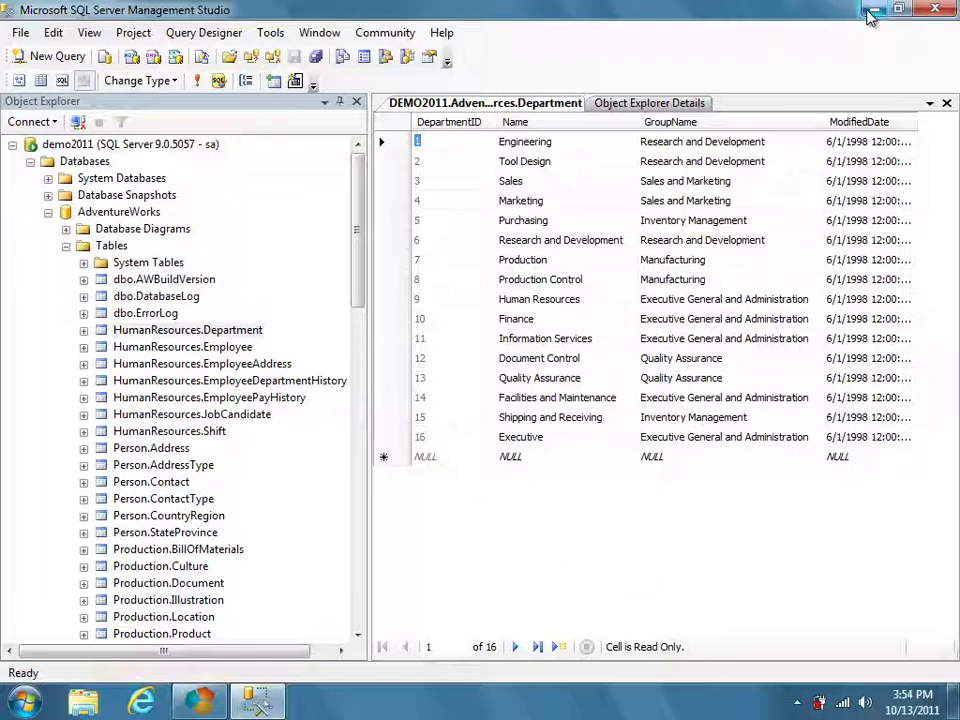
Switch to Finance Admin and create a new SQL connection with AdventureWorks as both ID and name.
click(870, 13)
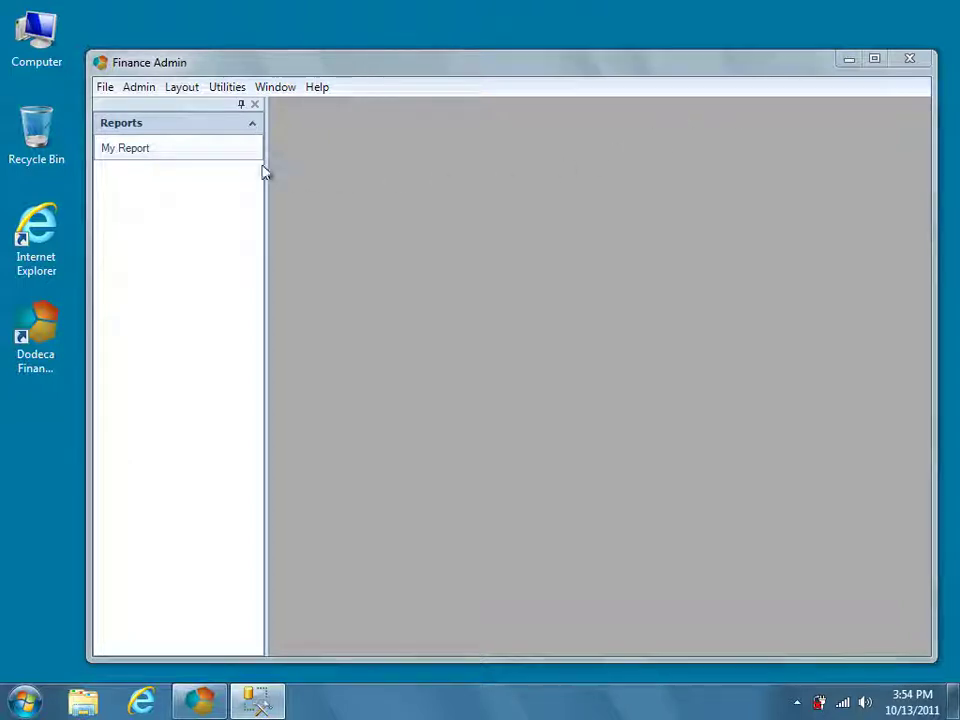
click(153, 90)
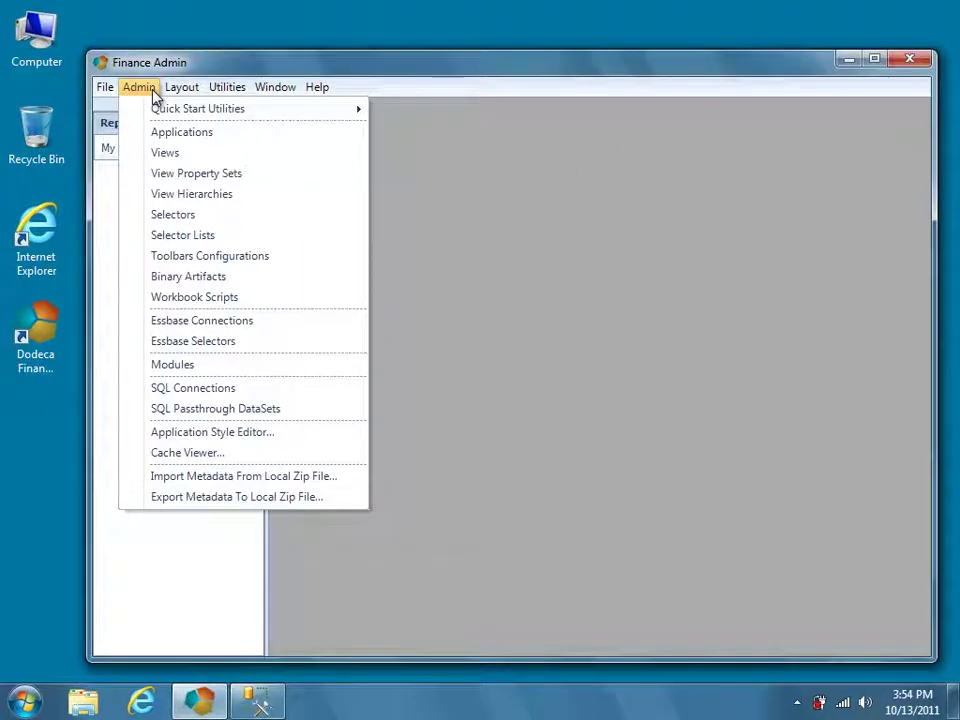
click(279, 392)
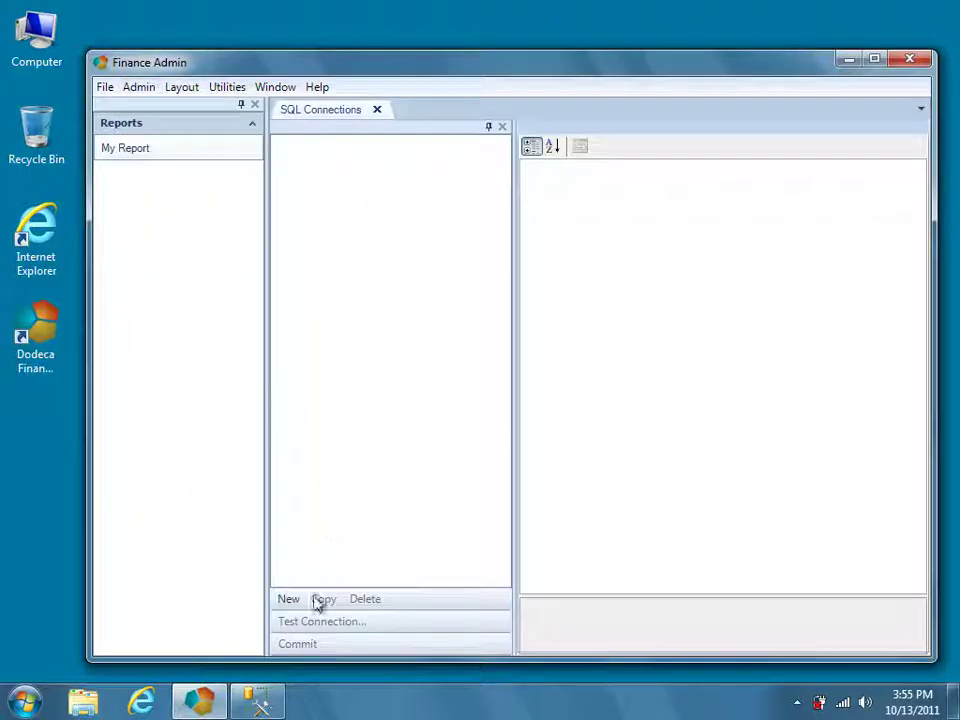
click(300, 612)
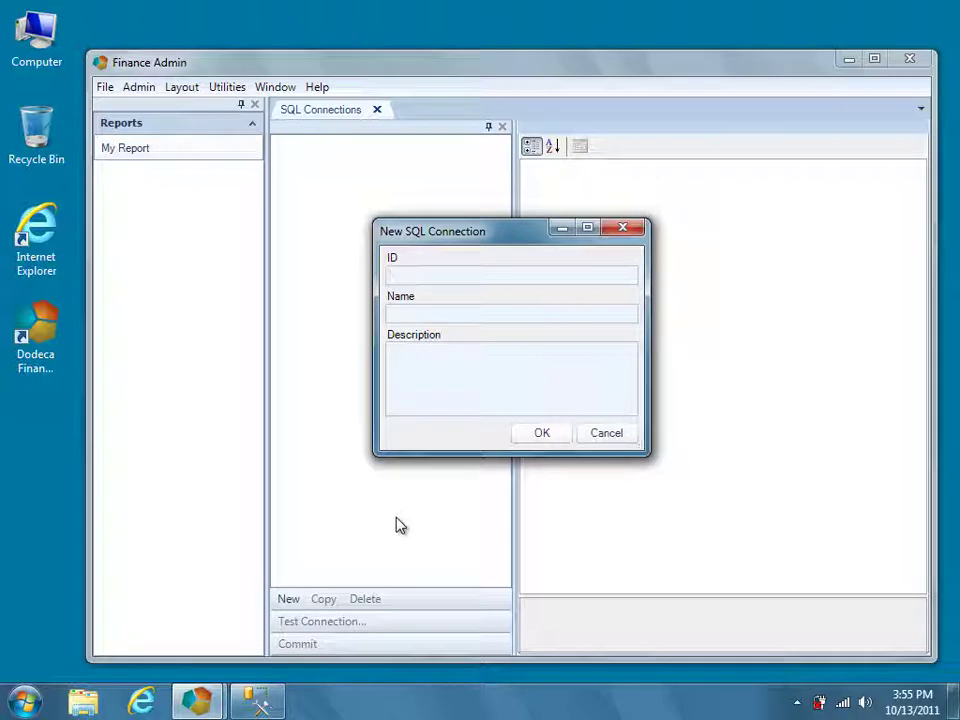
text(AdventureWorks)
key(Tab)
text(AdventureWorks)
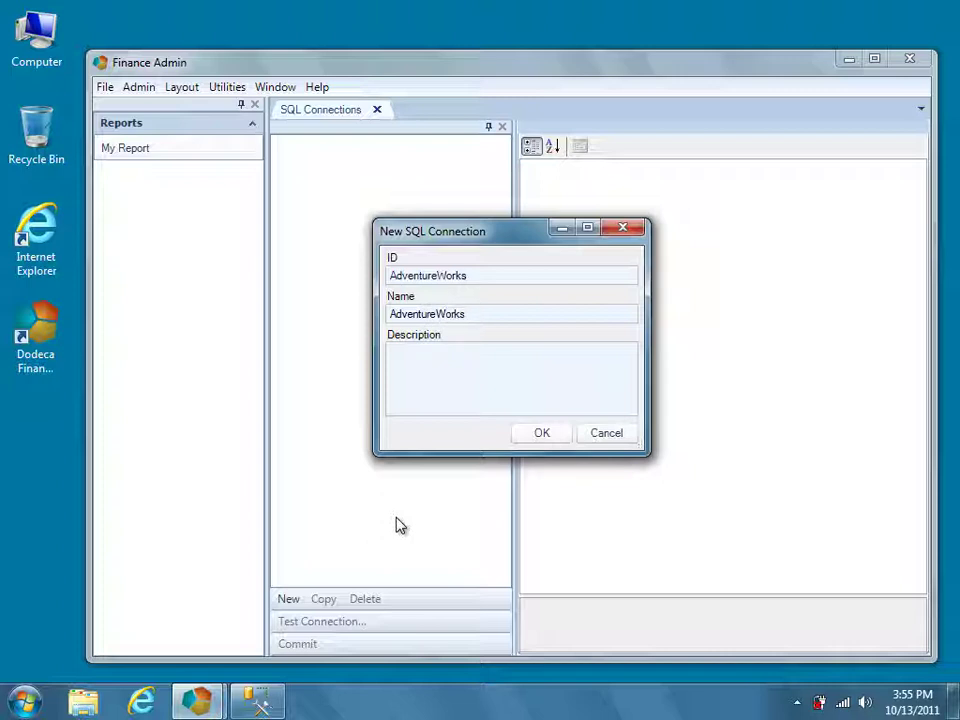
click(541, 433)
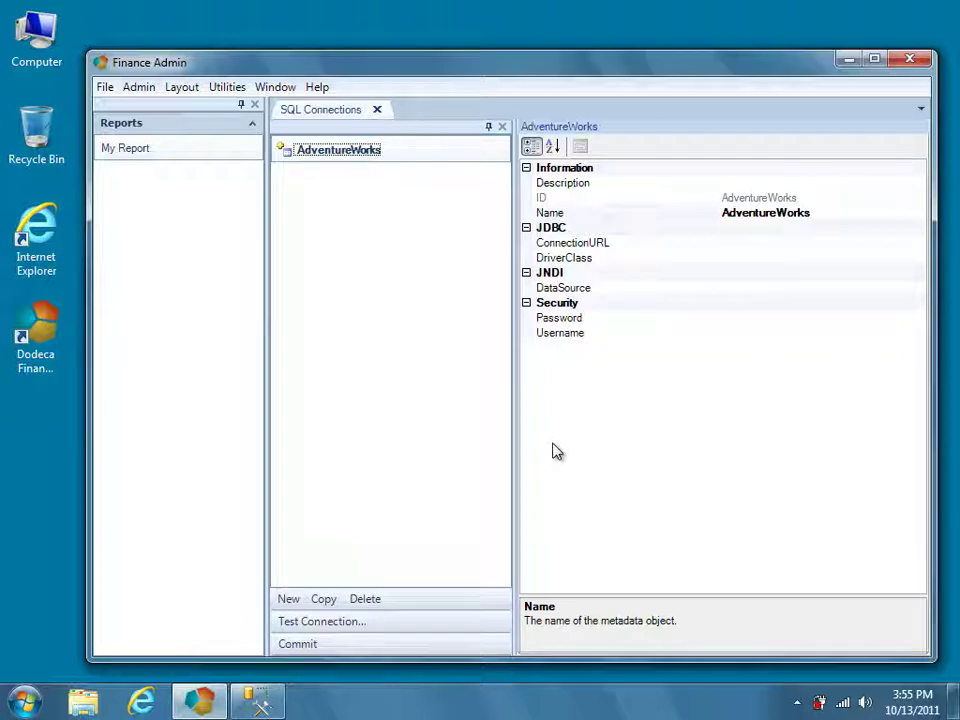
Review the ConnectionURL, DriverClass, Username and Password properties of the AdventureWorks connection.
click(826, 243)
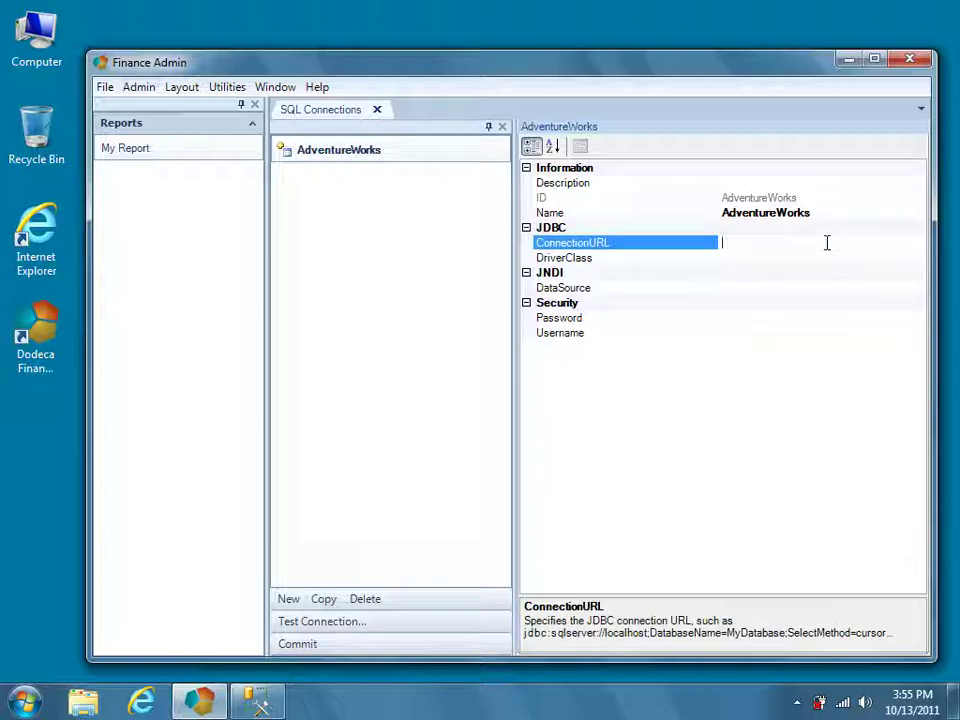
click(812, 258)
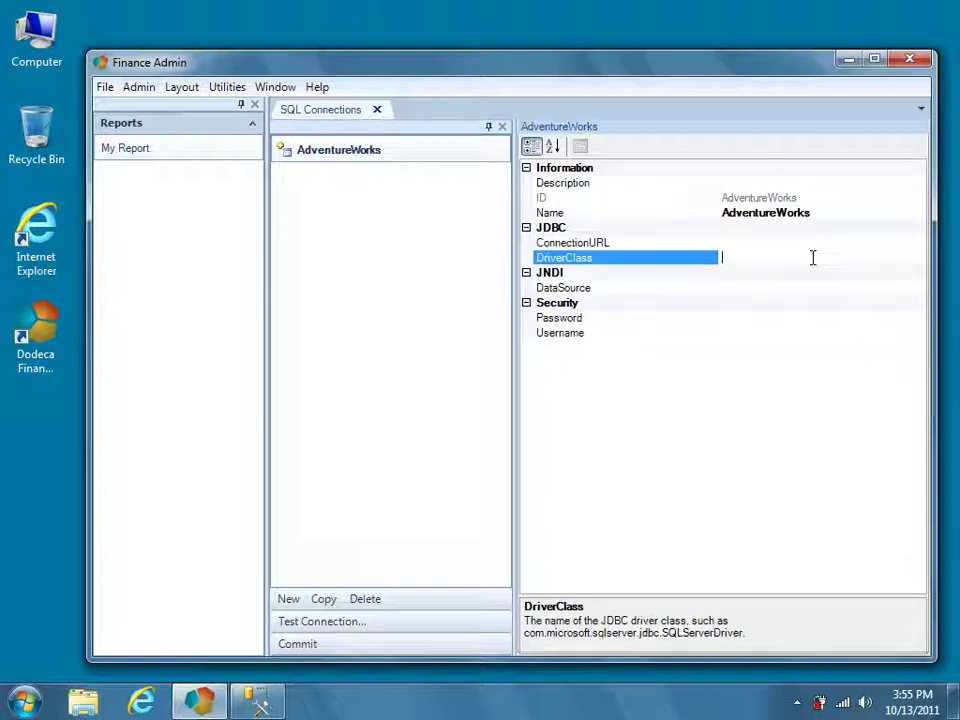
click(767, 330)
click(767, 318)
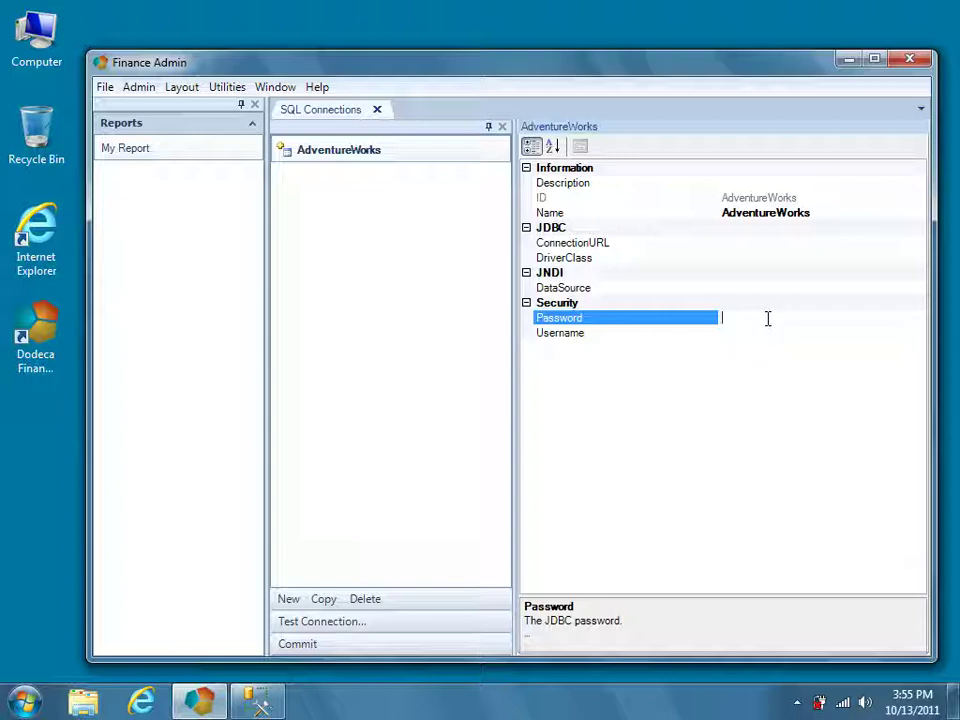
click(774, 243)
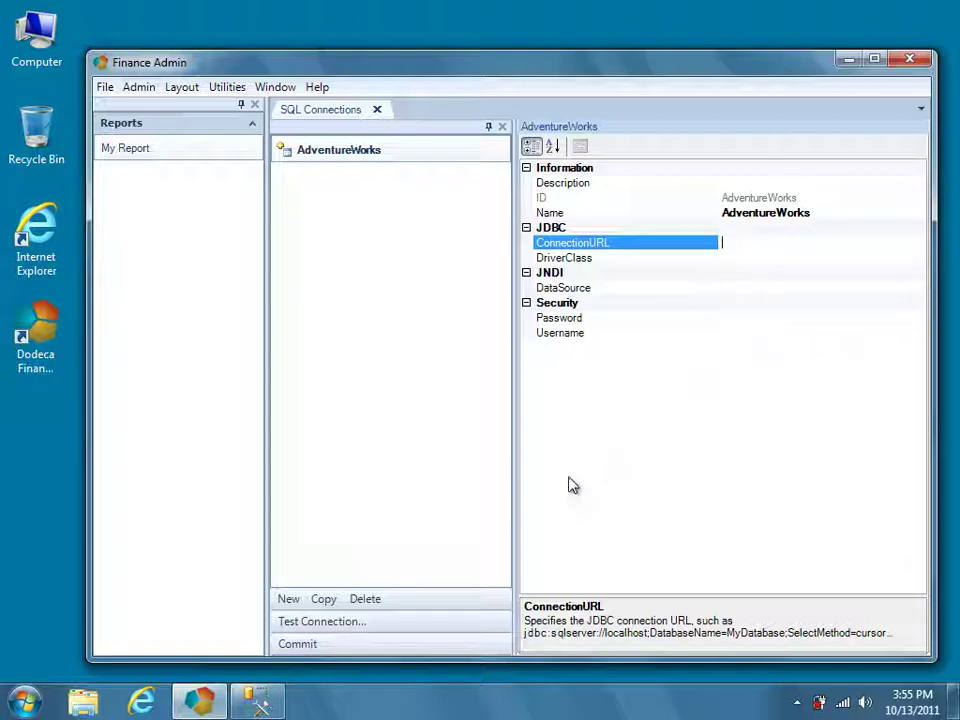
Launch the JDBC Test Utility from Dodeca Framework 6.1.0.3142 and move its window clear of the connection properties.
click(26, 700)
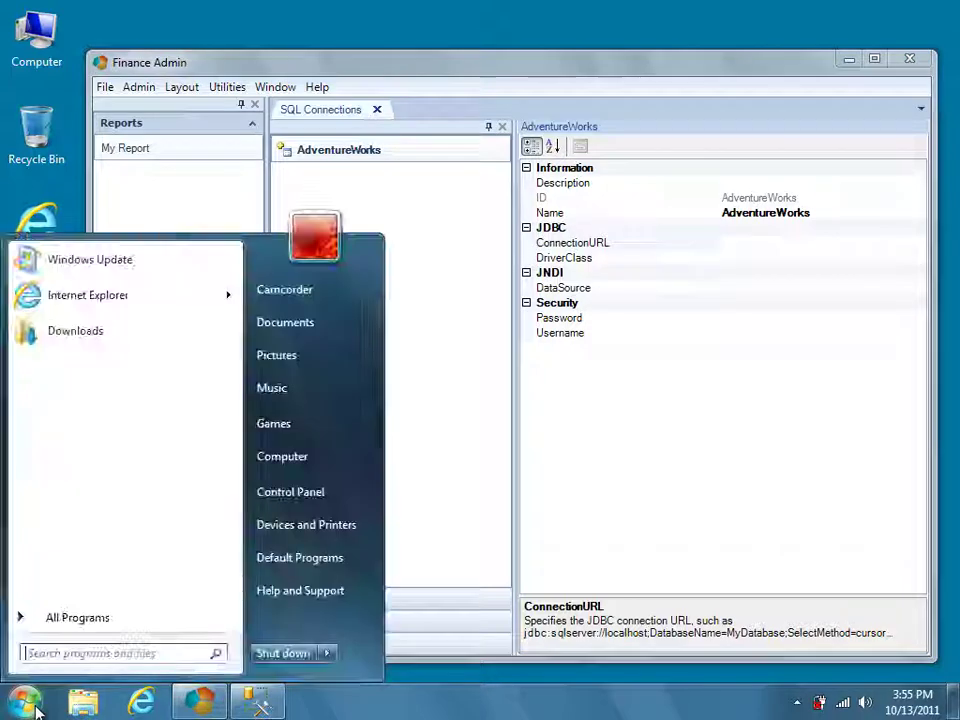
click(143, 628)
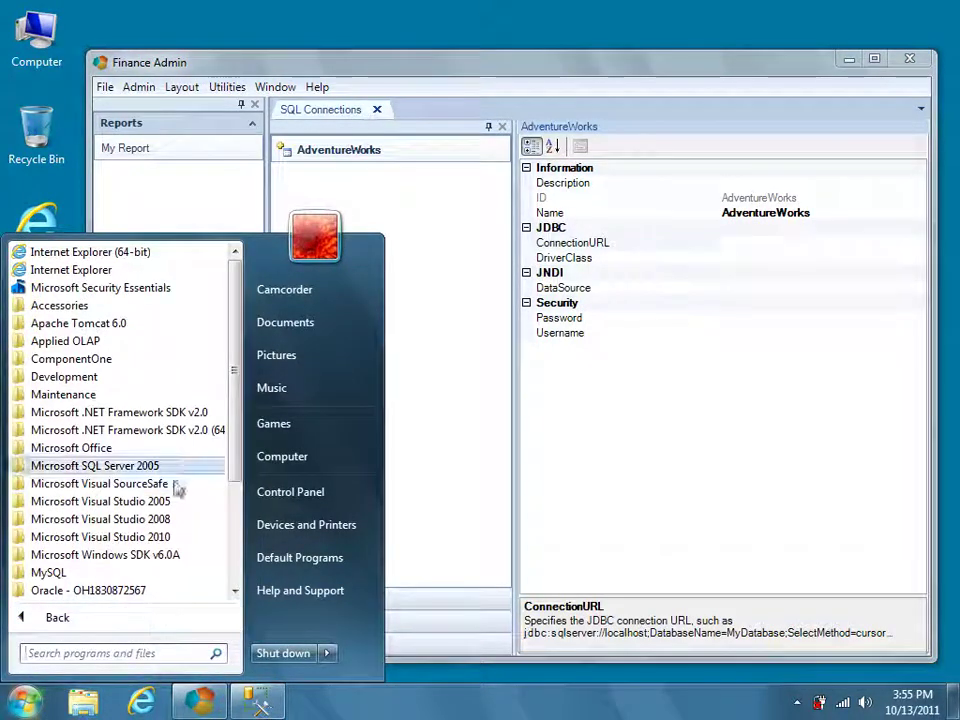
click(172, 343)
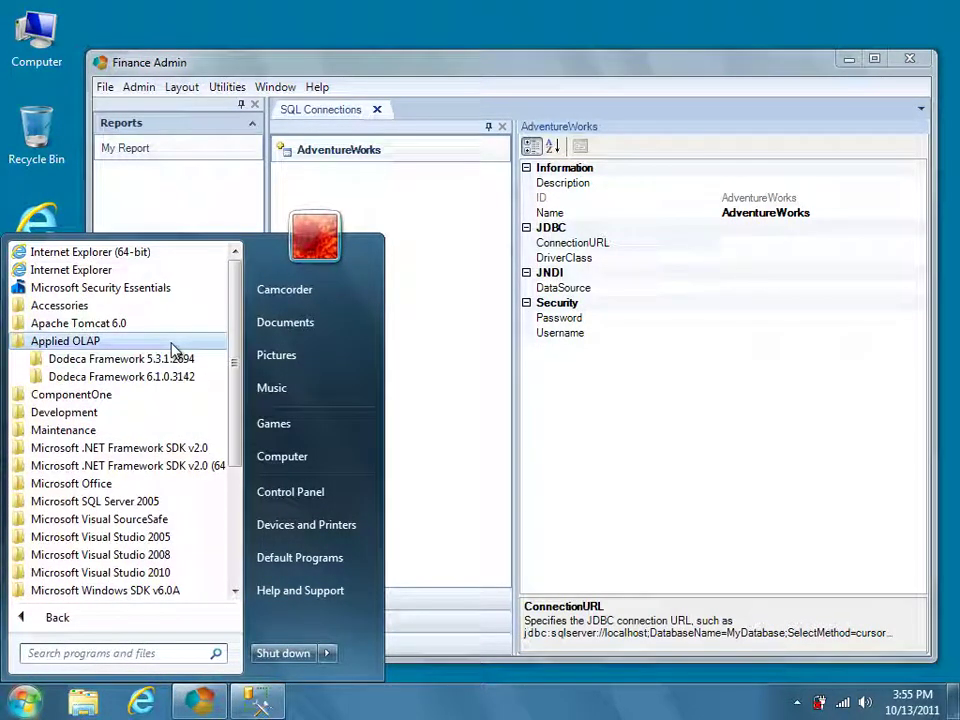
click(209, 380)
click(182, 450)
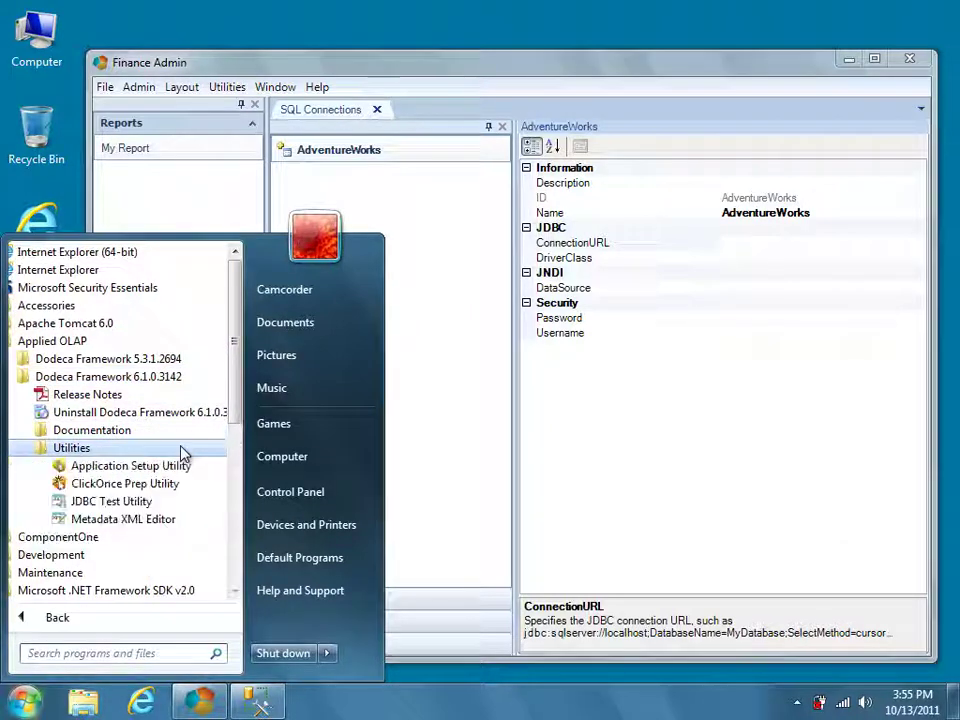
click(165, 505)
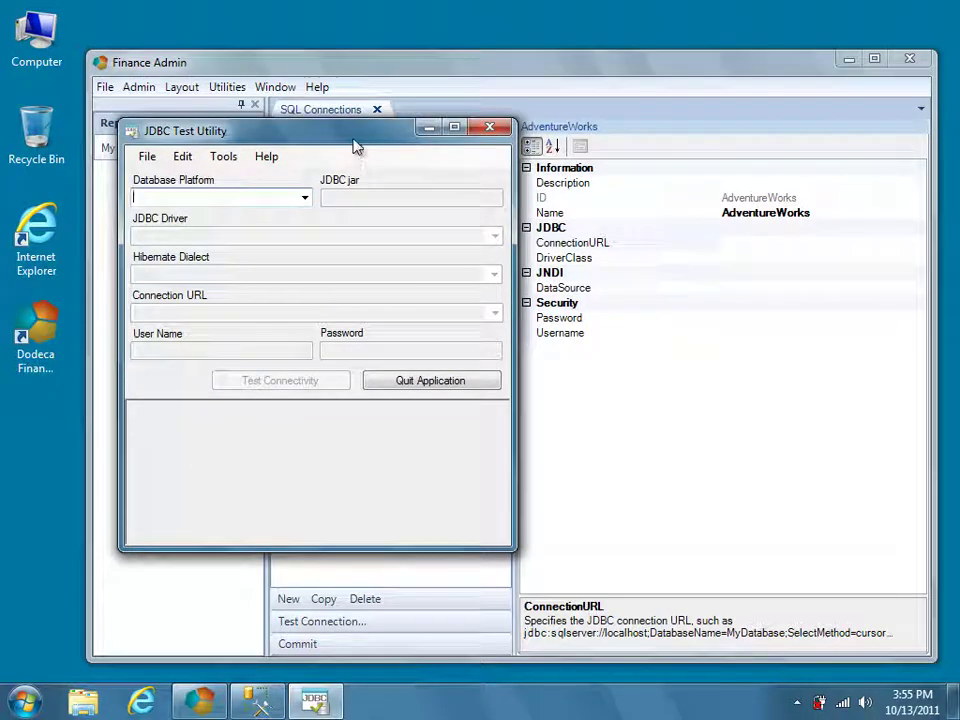
drag(358, 141, 253, 253)
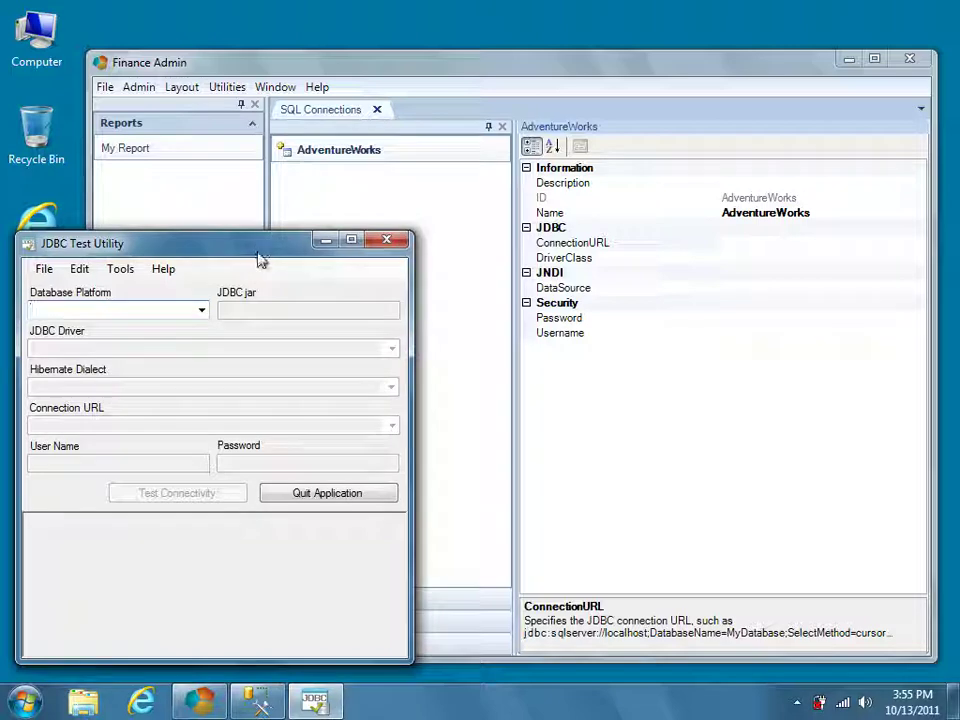
Select MS SQL Server as the database platform and change the server in the Connection URL to demo2011.
click(202, 314)
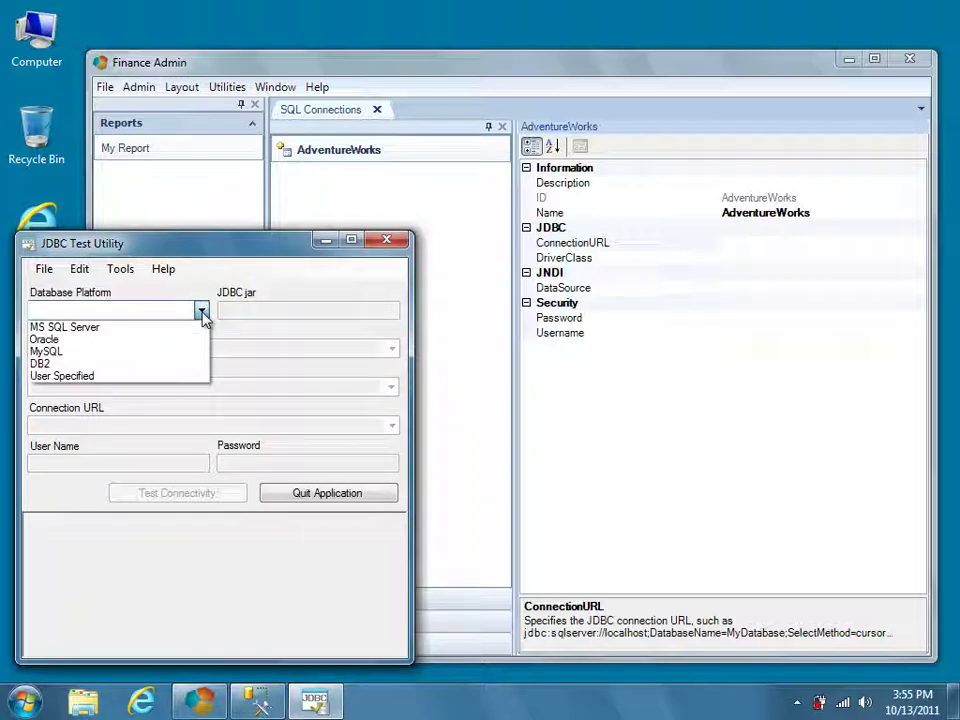
click(147, 337)
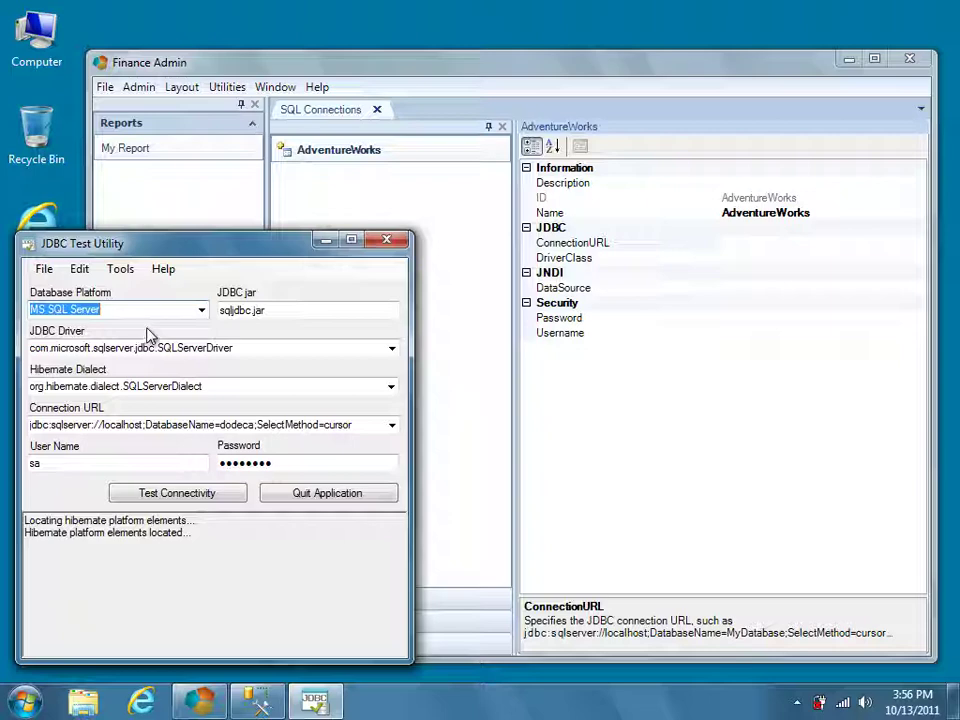
click(160, 424)
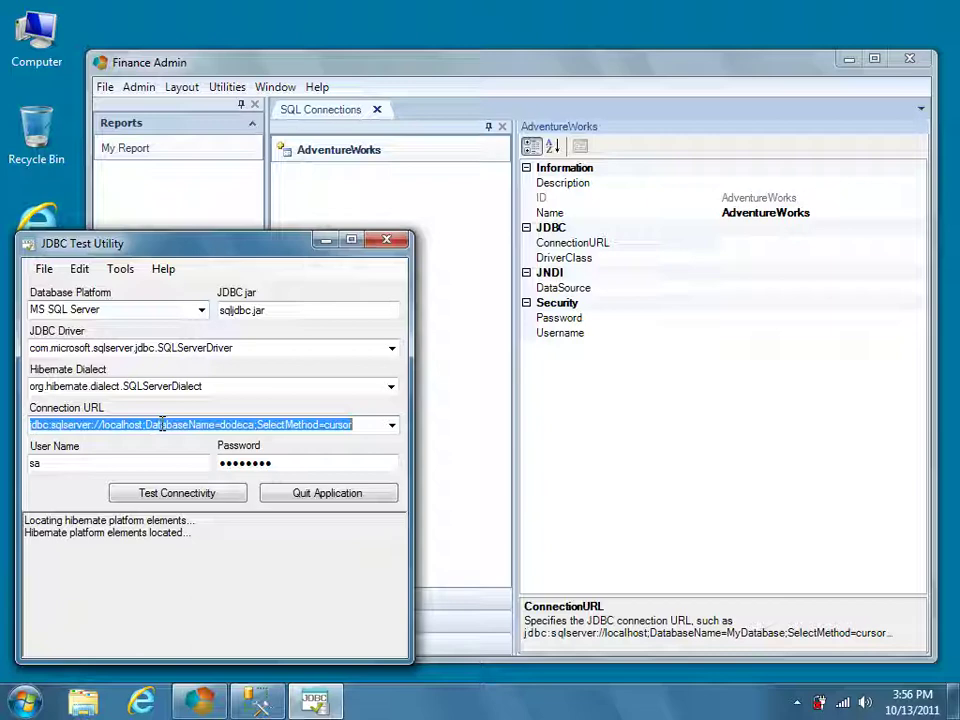
click(160, 424)
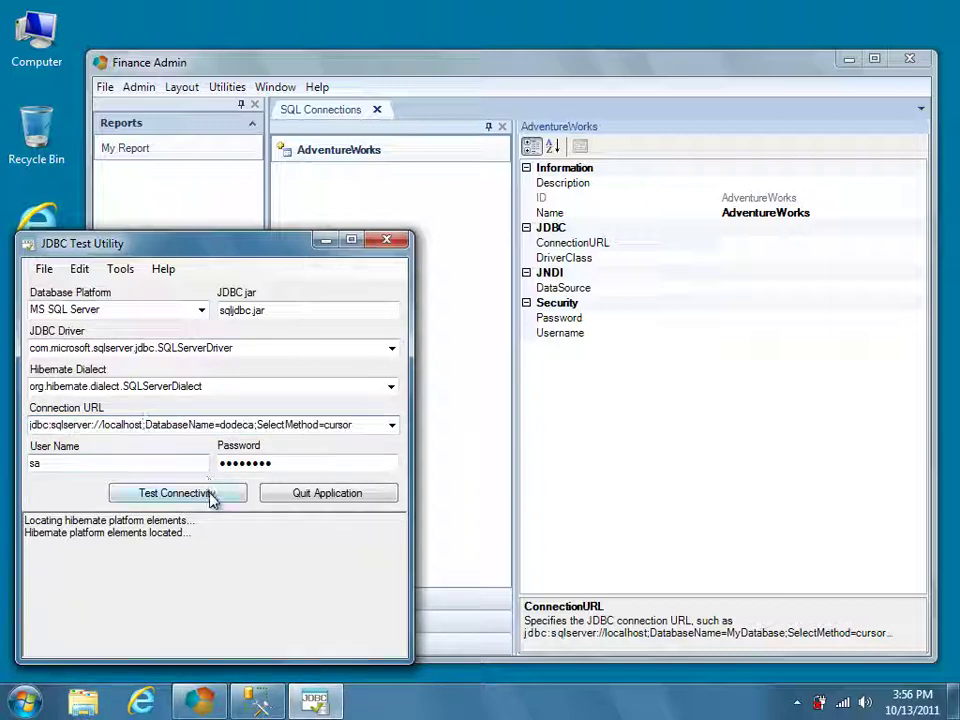
key(BackSpace)
key(BackSpace)
key(BackSpace)
key(BackSpace)
key(BackSpace)
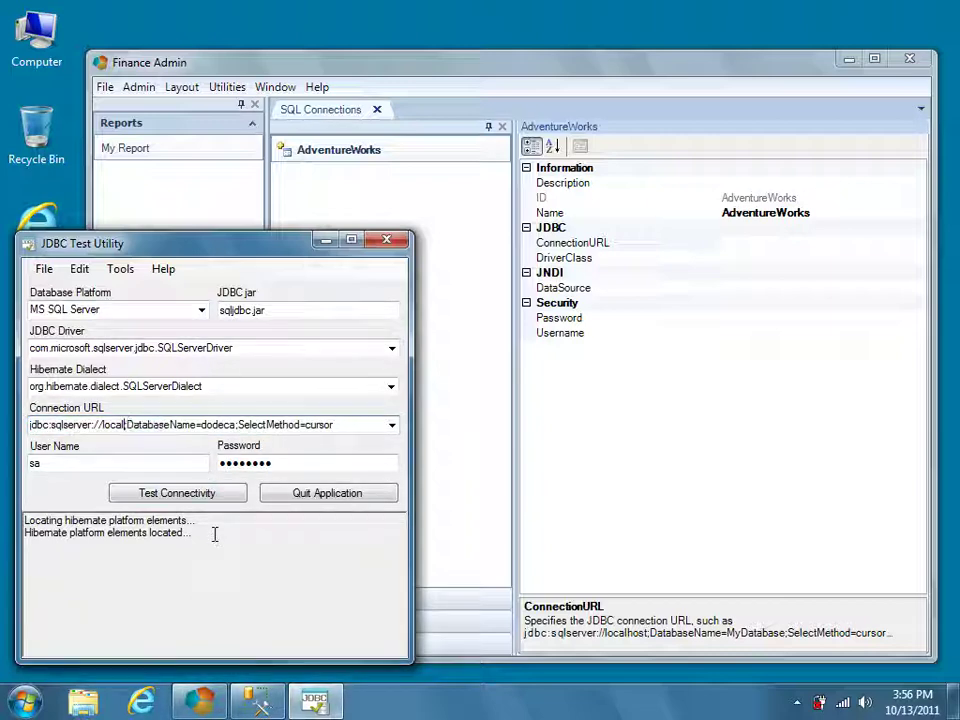
key(BackSpace)
key(BackSpace)
key(BackSpace)
key(BackSpace)
key(BackSpace)
text(demo)
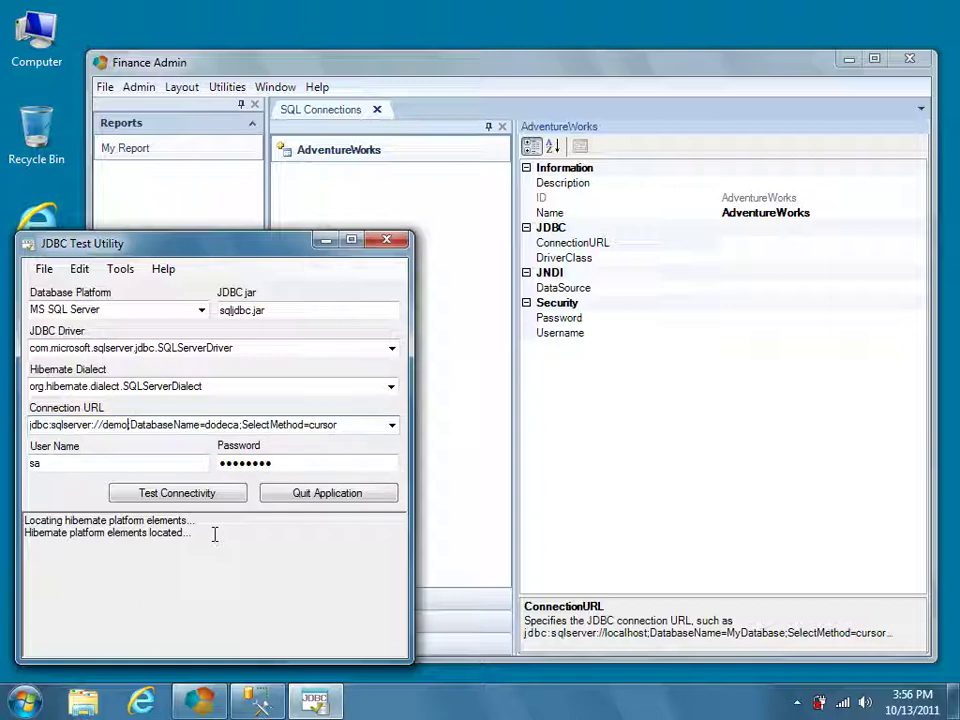
text(2011;)
Change the DatabaseName in the Connection URL to AdventureWorks.
key(Right)
key(Right)
key(Right)
key(Right)
key(Right)
key(Right)
key(Right)
key(Right)
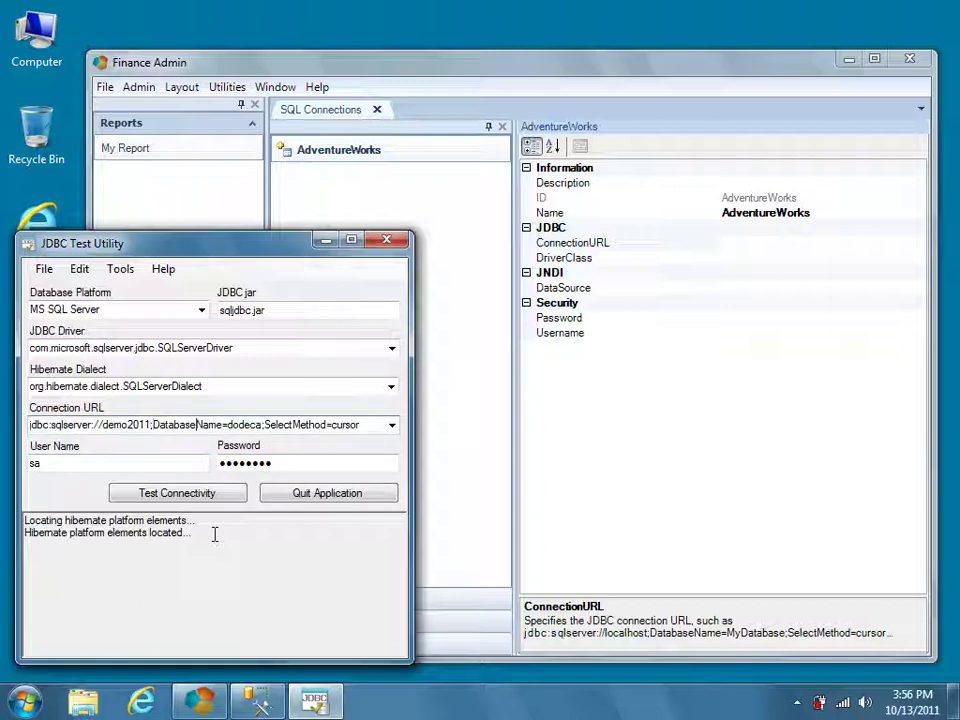
key(Right)
key(Right)
key(Right)
key(Right)
key(Right)
key(Right)
key(shift+Right)
key(shift+Right)
key(shift+Right)
key(shift+Right)
key(shift+Right)
key(shift+Right)
text(AdventureWor)
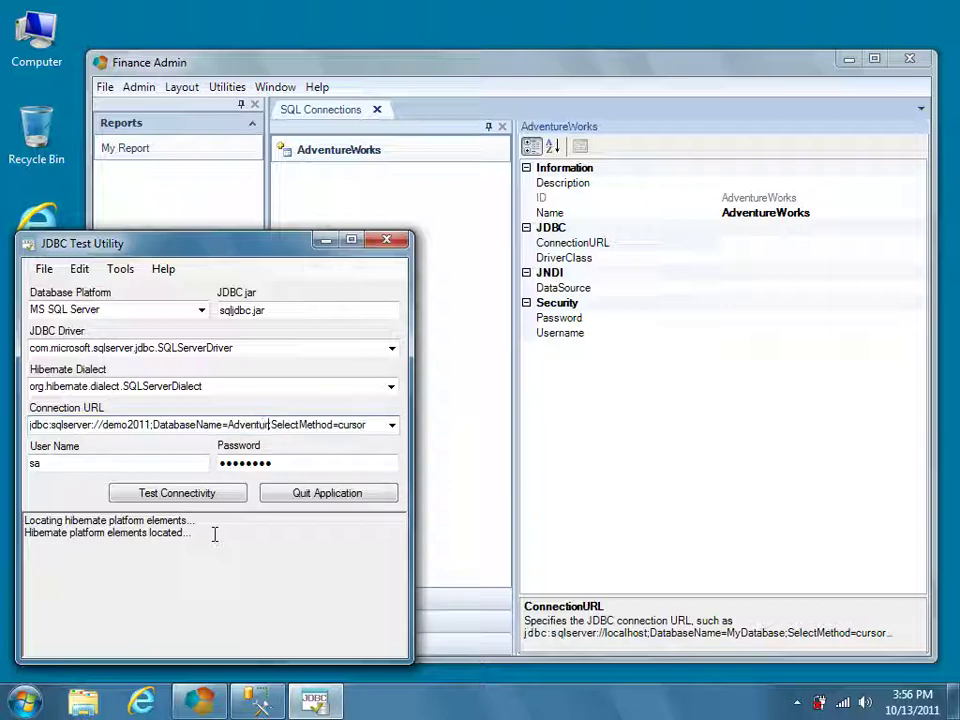
text(ks;)
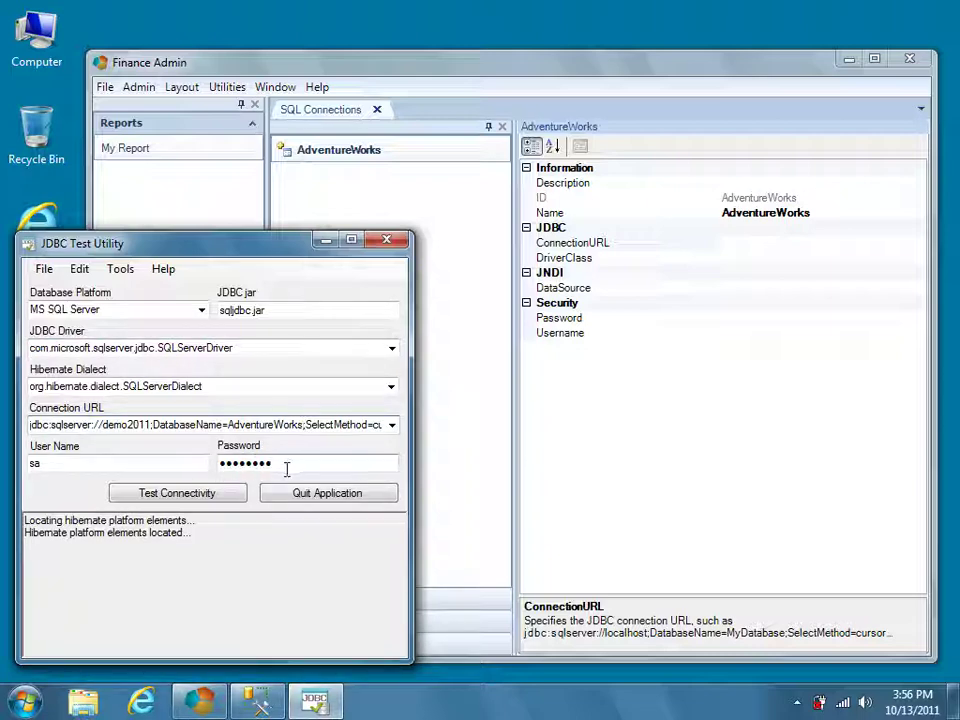
Replace the default password with the database account's password and test the JDBC connectivity.
drag(287, 469, 195, 469)
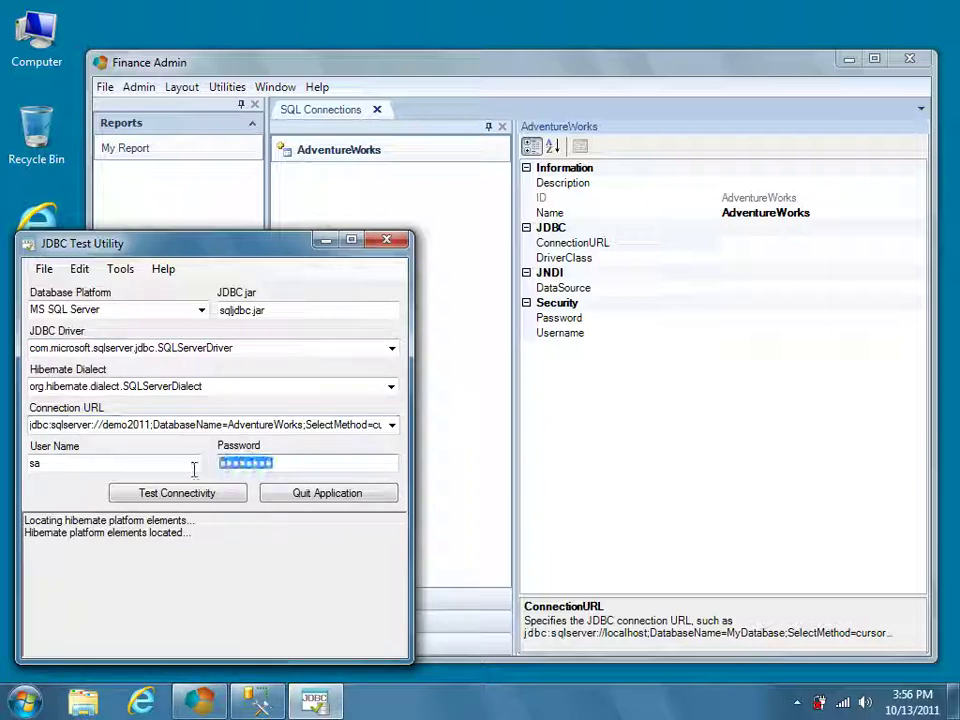
text(••••)
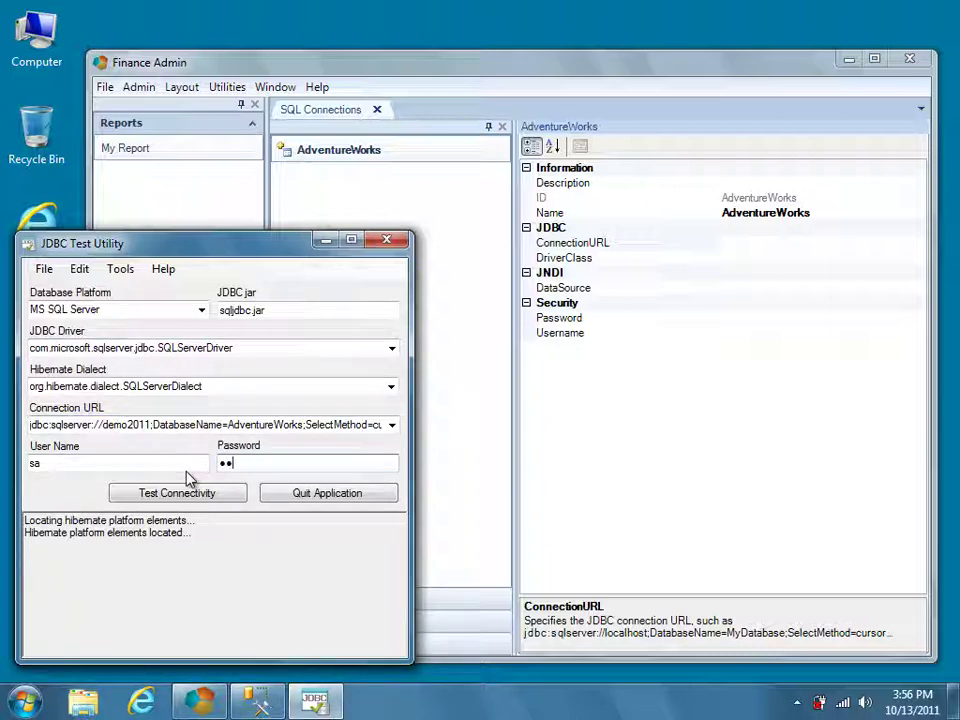
text(••)
click(226, 505)
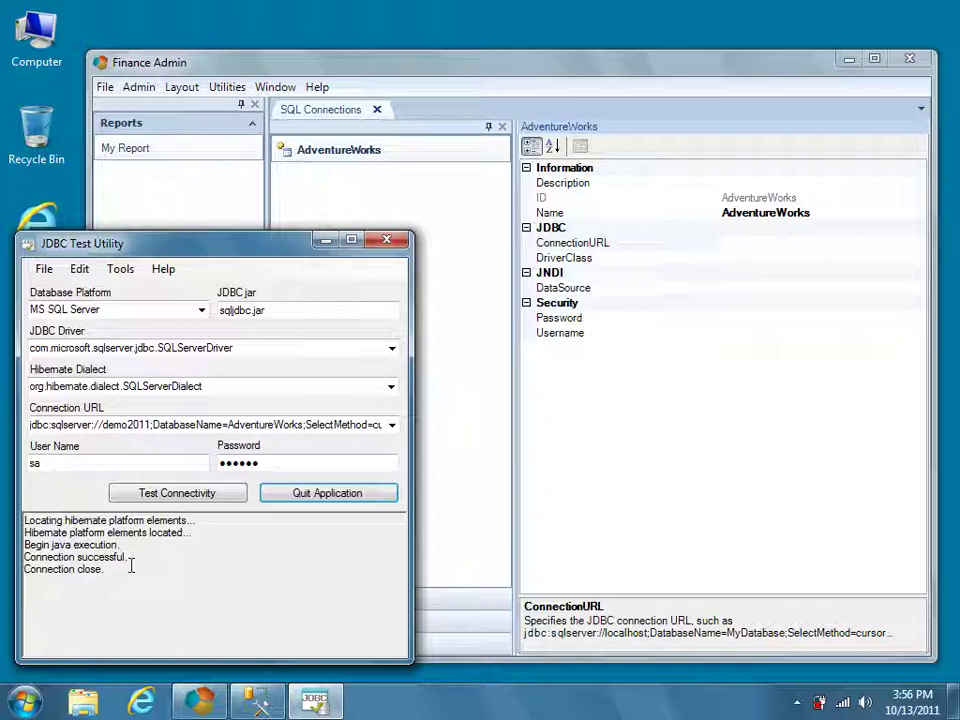
Copy the tested Connection URL from the JDBC Test Utility into the AdventureWorks connection's ConnectionURL property in Finance Admin.
triple_click(206, 422)
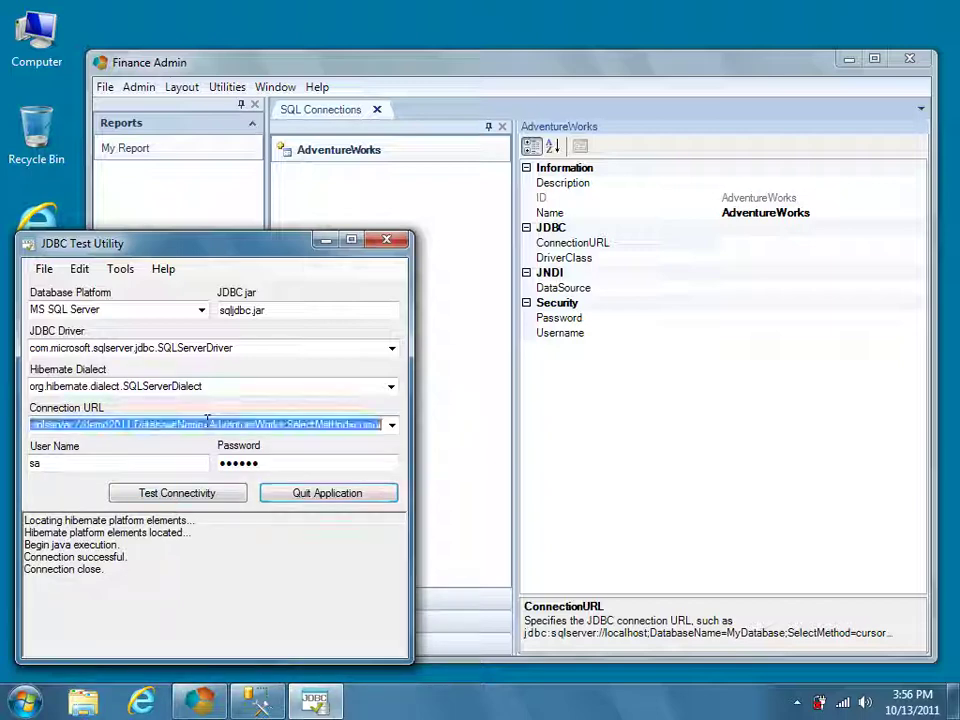
right_click(207, 423)
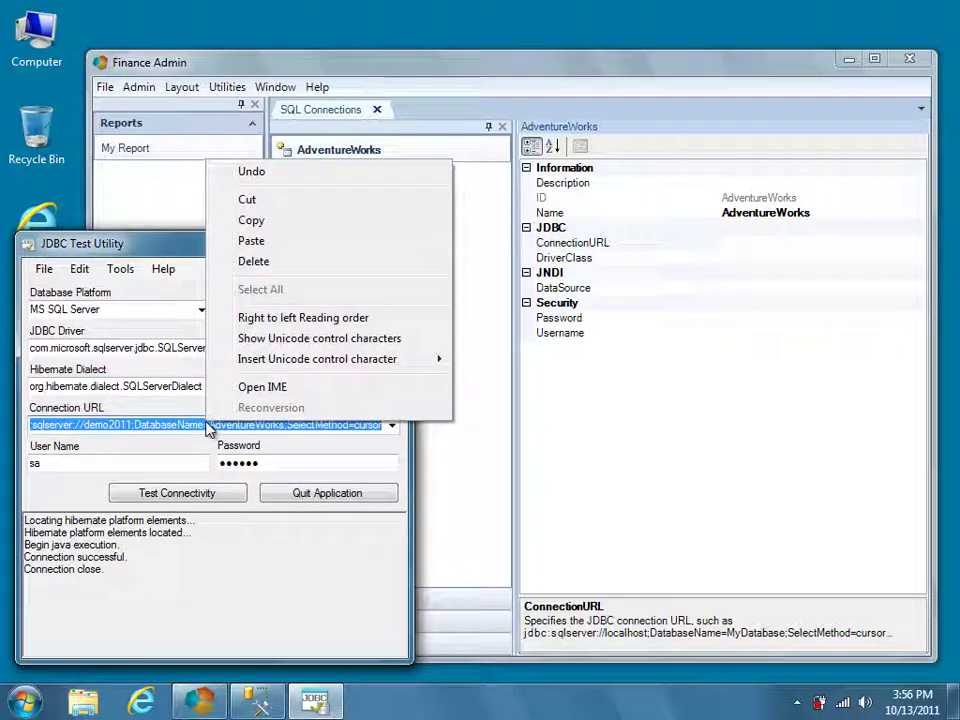
click(283, 229)
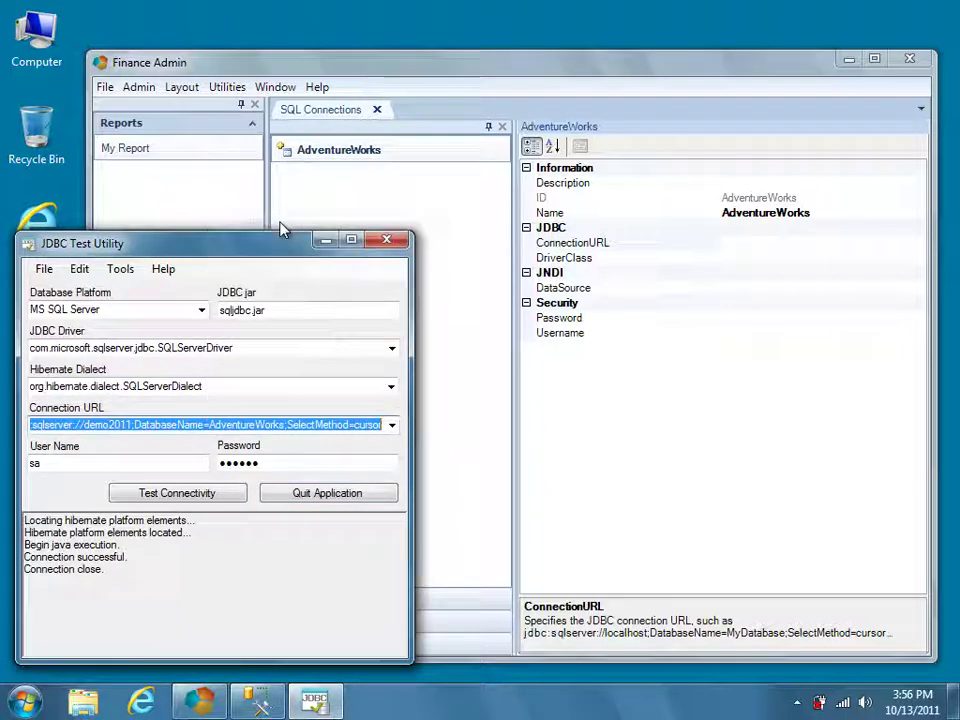
click(741, 242)
right_click(741, 251)
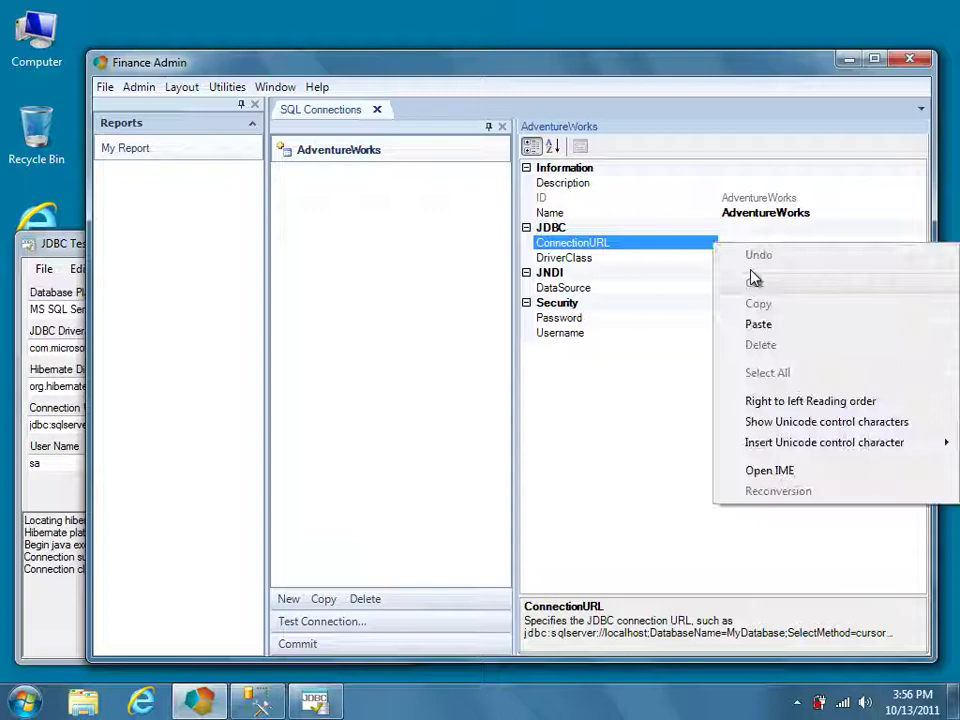
click(760, 323)
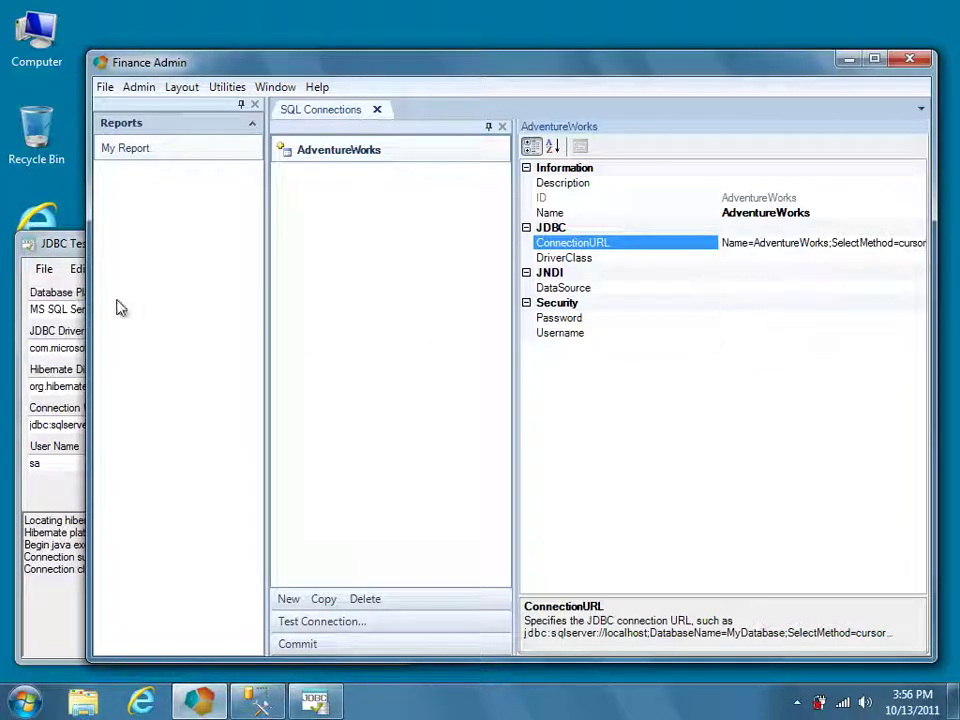
Copy the JDBC driver name com.microsoft.sqlserver.jdbc.SQLServerDriver from the JDBC Test Utility into the AdventureWorks connection's DriverClass property.
click(66, 259)
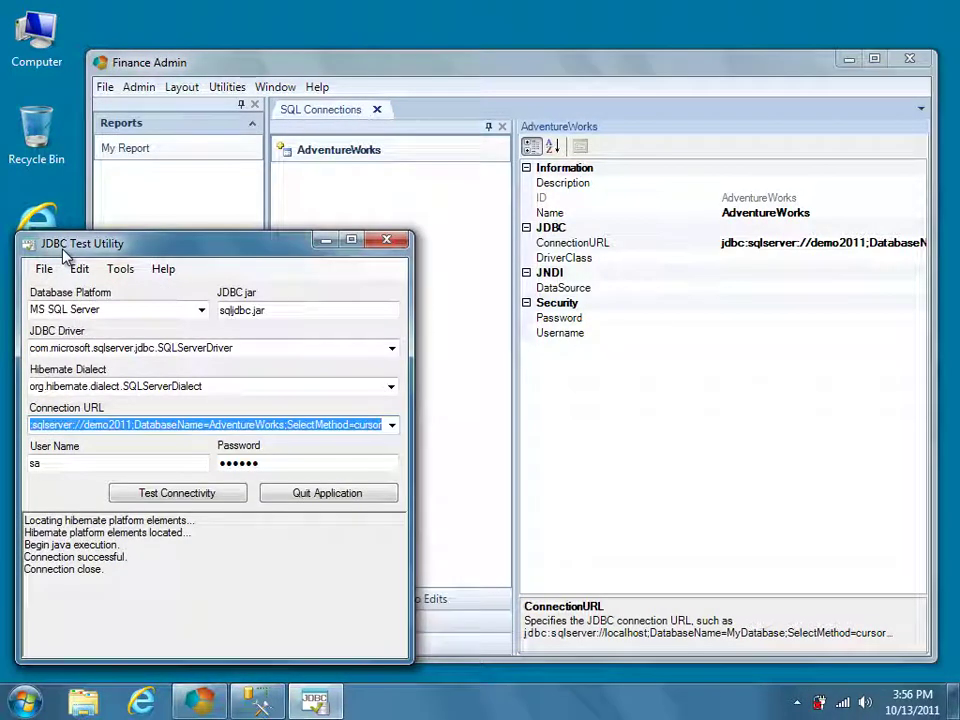
click(236, 347)
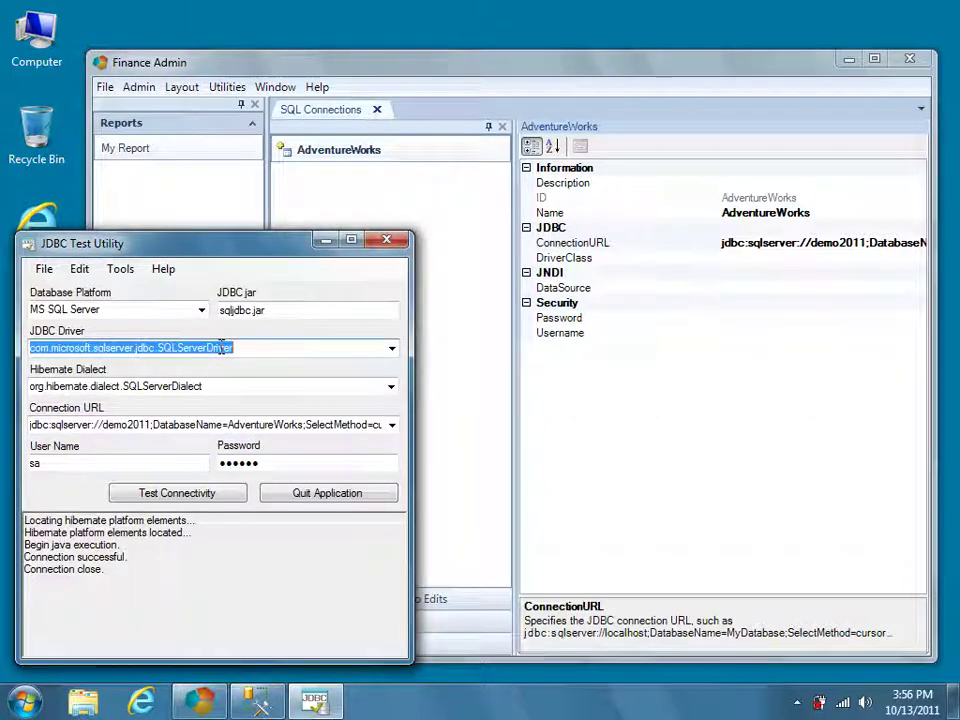
right_click(222, 349)
click(265, 407)
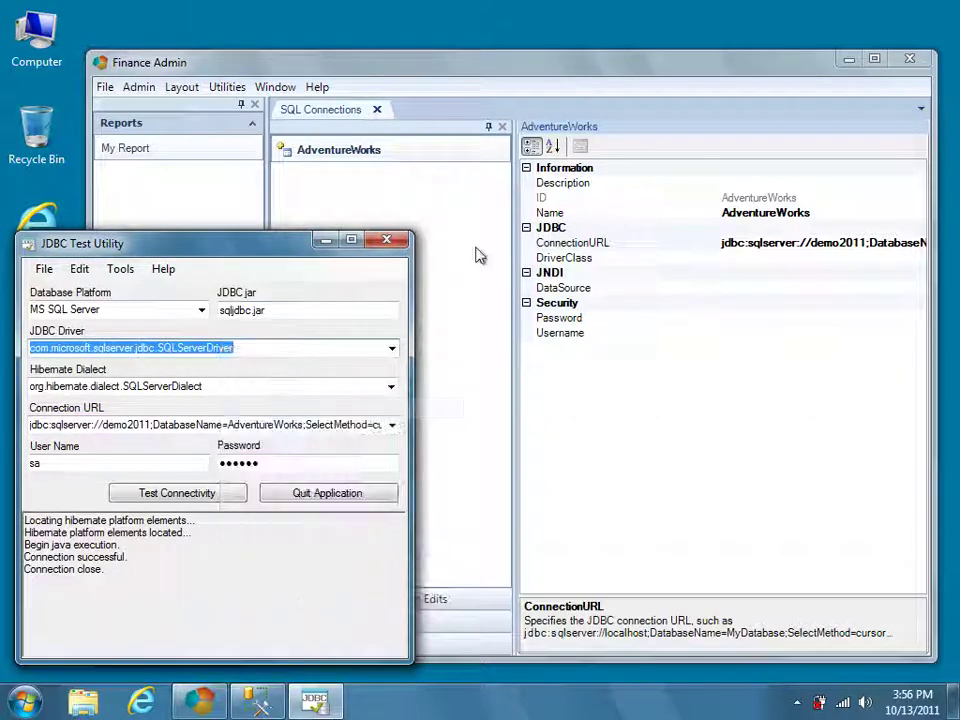
click(724, 258)
right_click(722, 257)
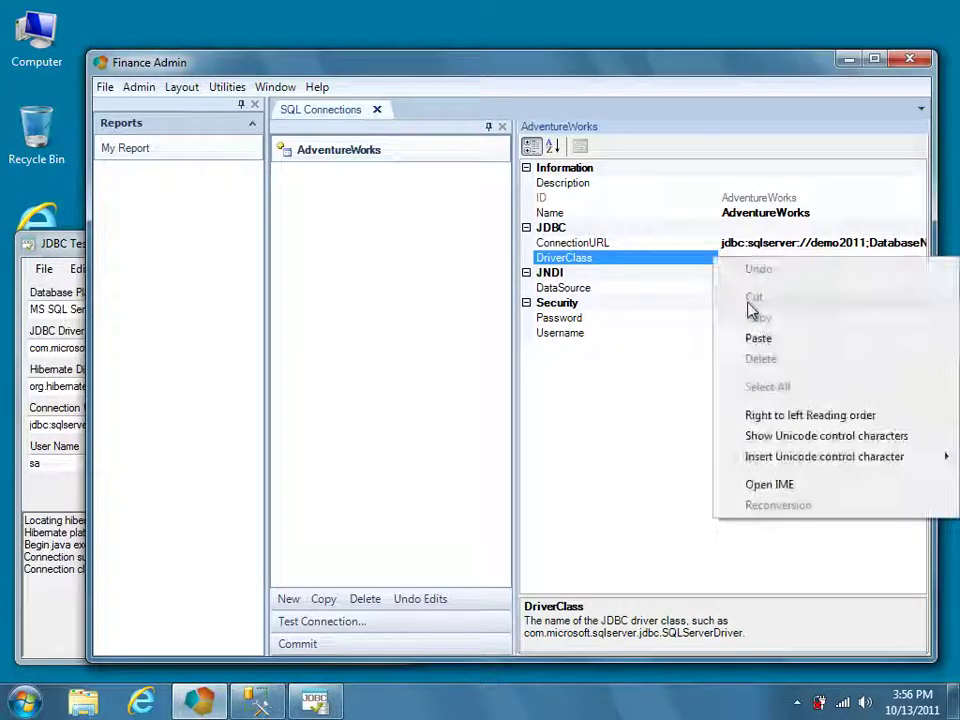
click(757, 340)
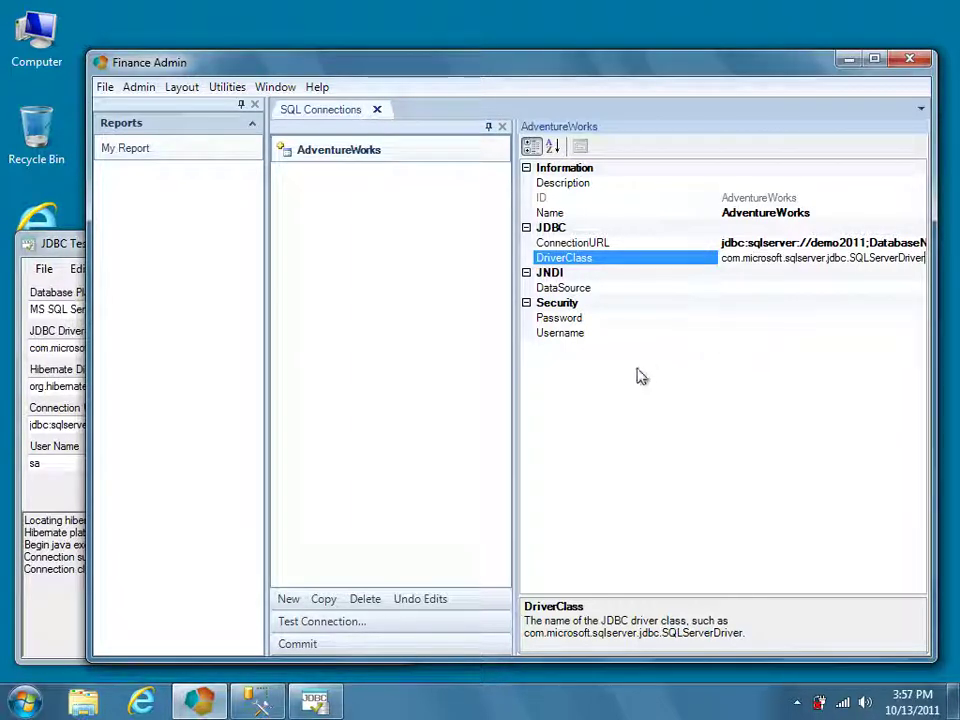
Set the AdventureWorks connection's Username to sa and enter the account password in its Password property.
click(727, 333)
text(sa)
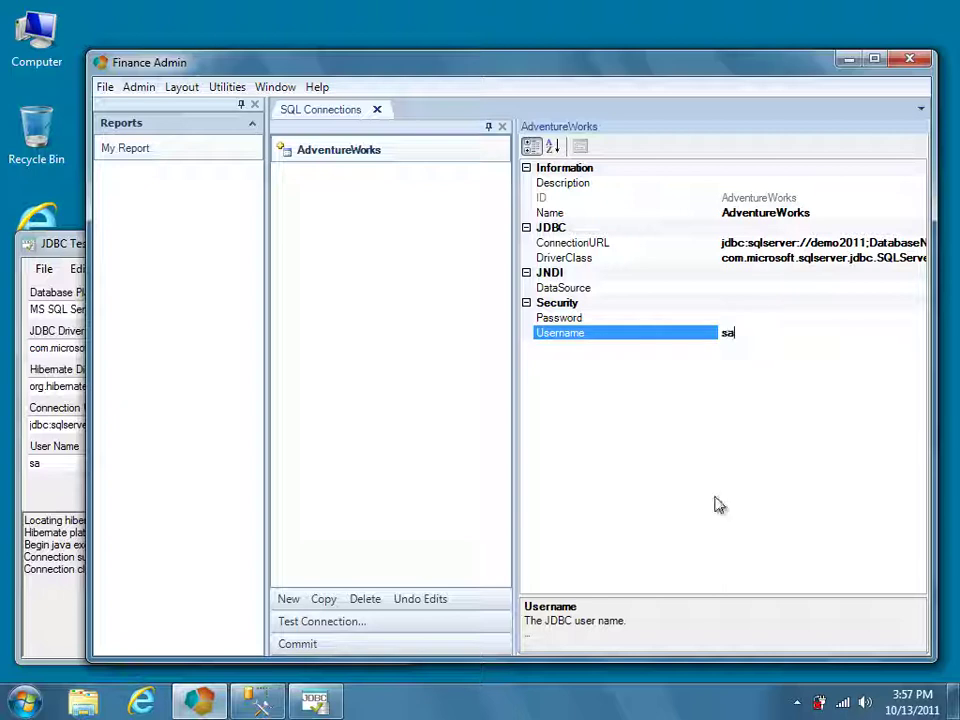
click(776, 319)
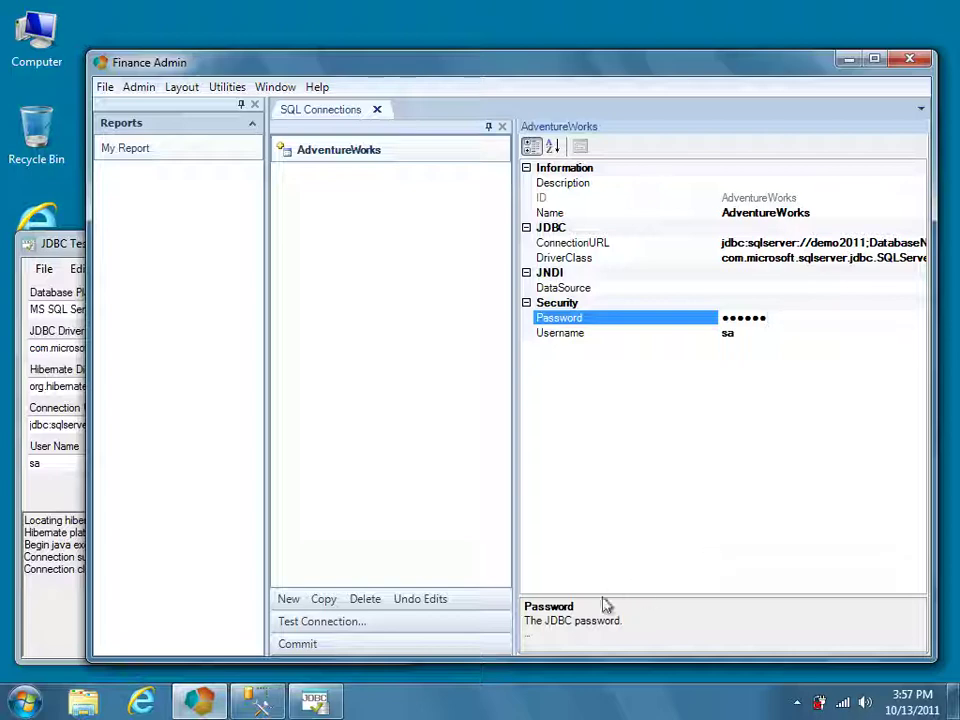
Test the AdventureWorks SQL connection and commit all its changes.
click(366, 624)
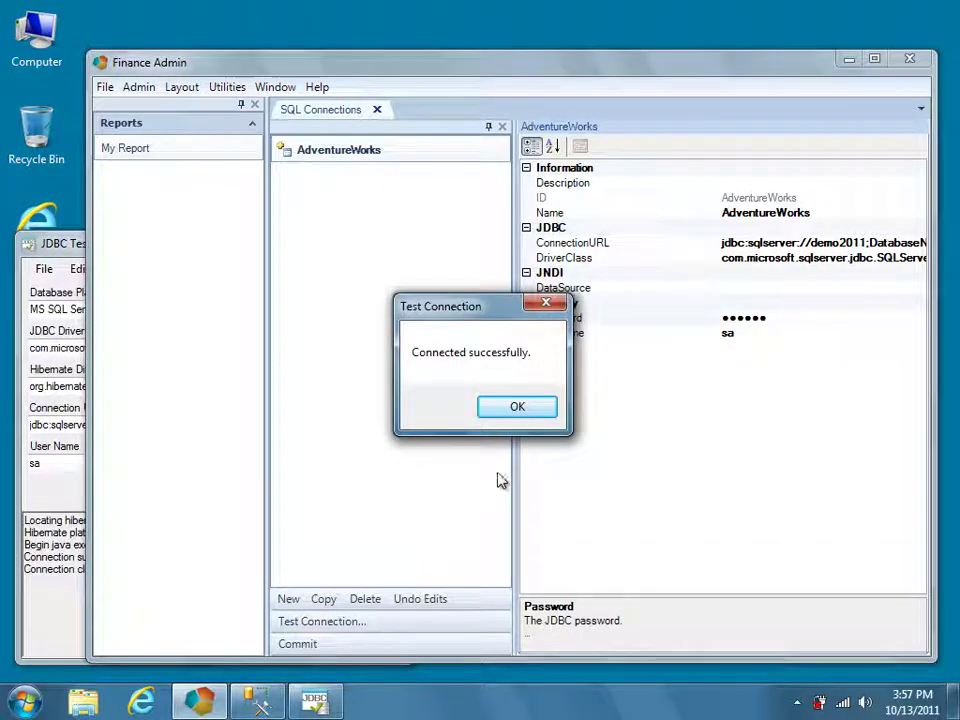
click(517, 407)
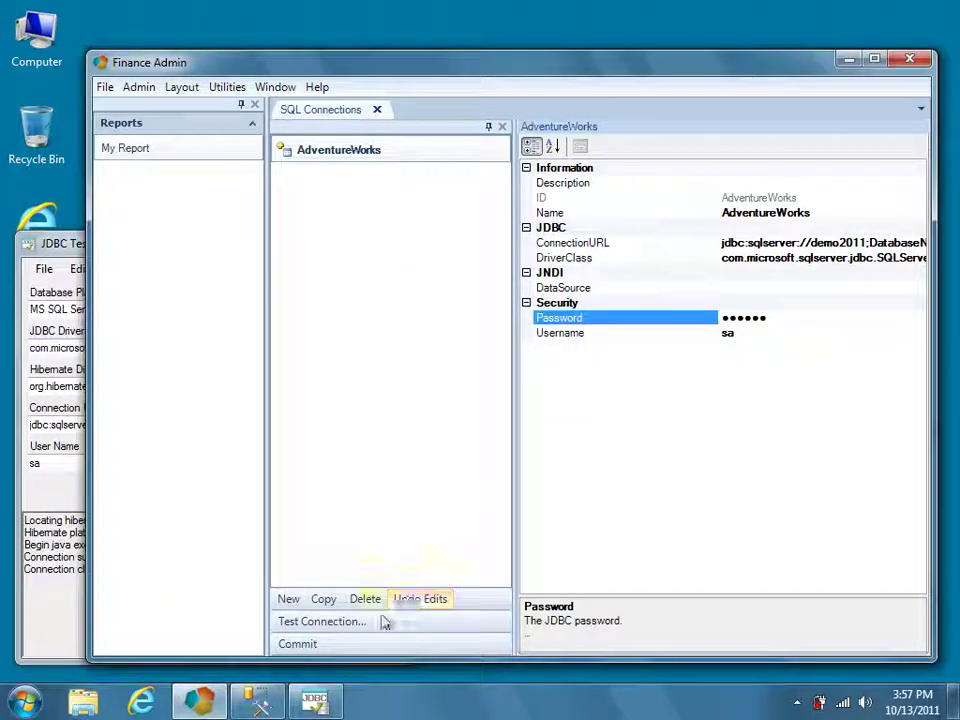
click(300, 644)
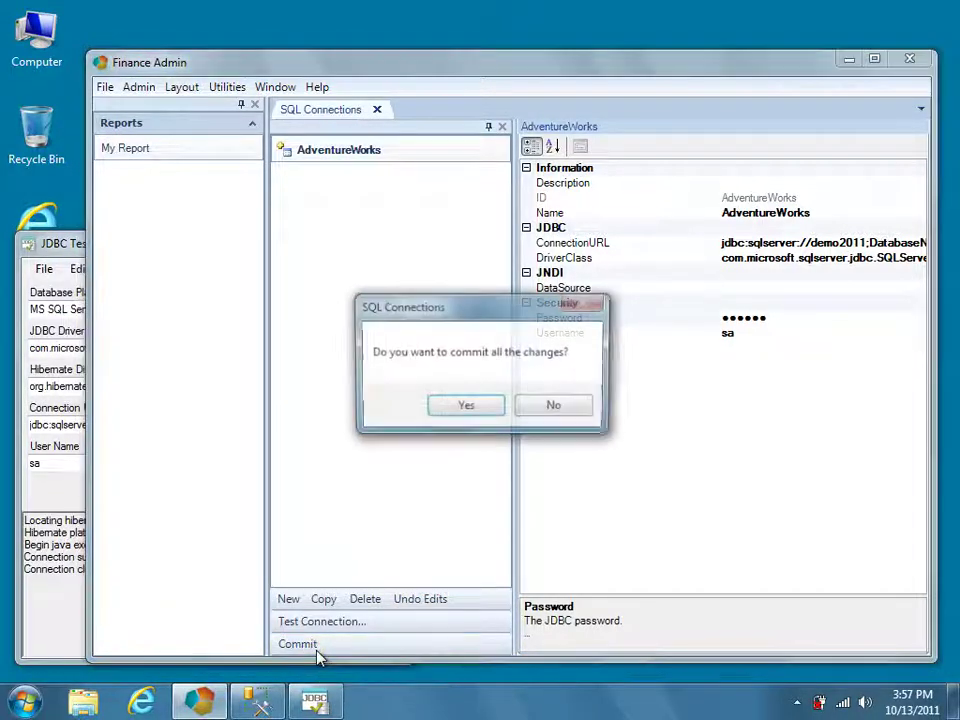
click(494, 414)
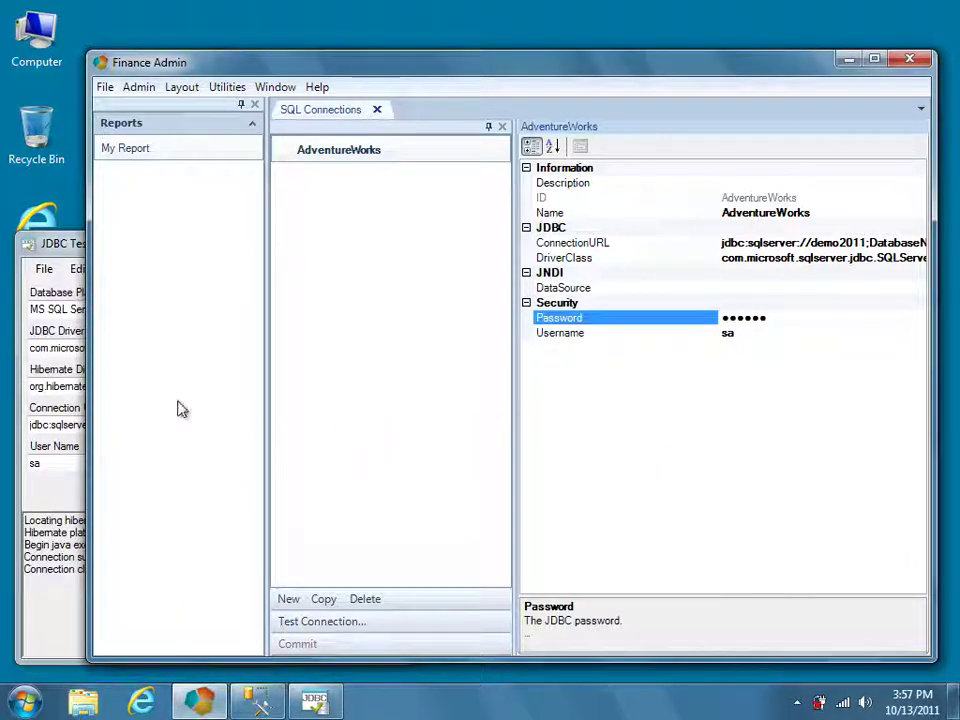
Quit the JDBC Test Utility and close the SQL Connections view in Finance Admin.
click(48, 252)
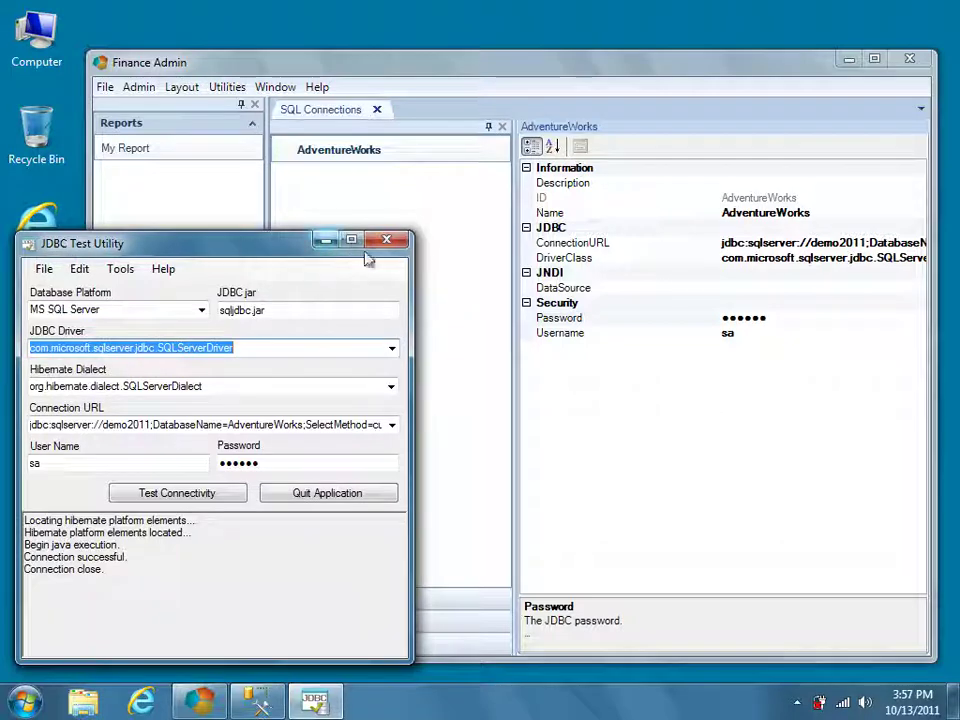
click(389, 497)
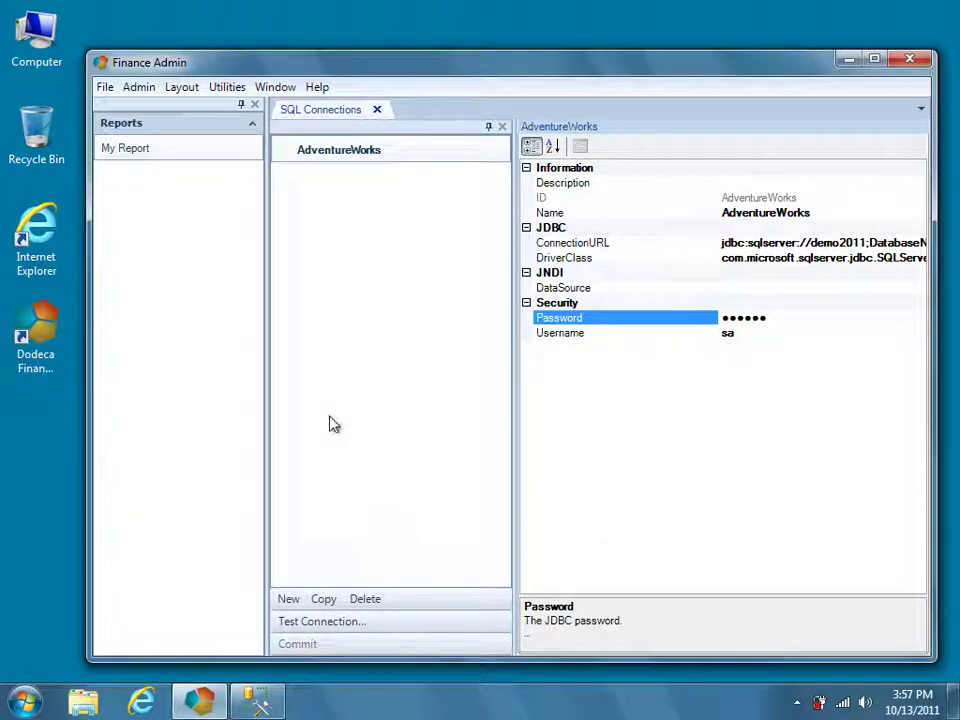
click(376, 111)
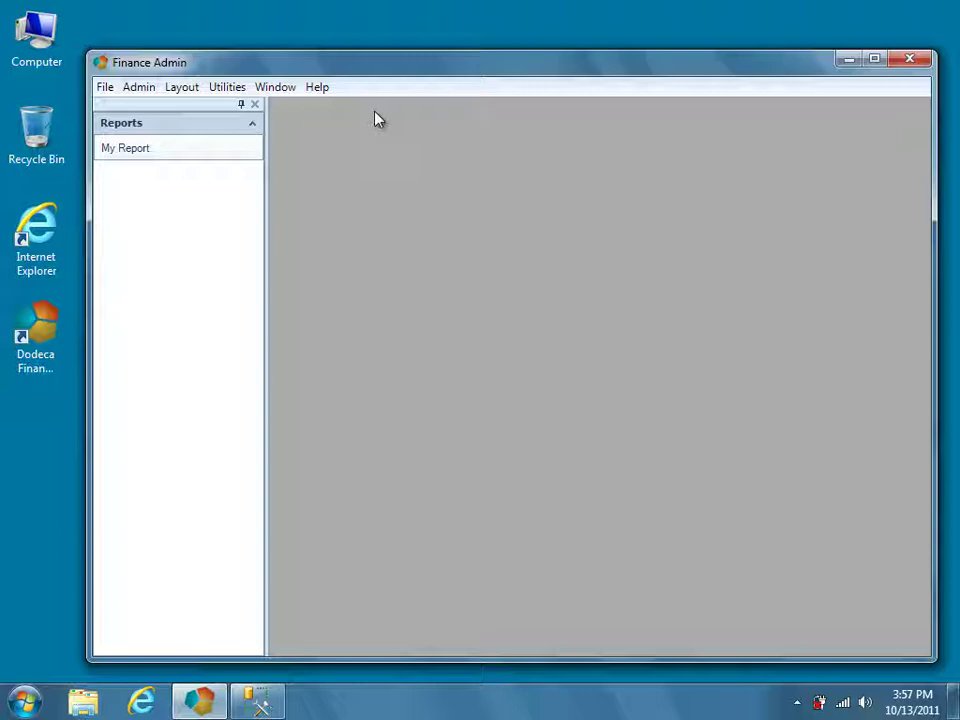
Create a new SQL Passthrough DataSet with both its ID and its name set to Department List.
click(154, 96)
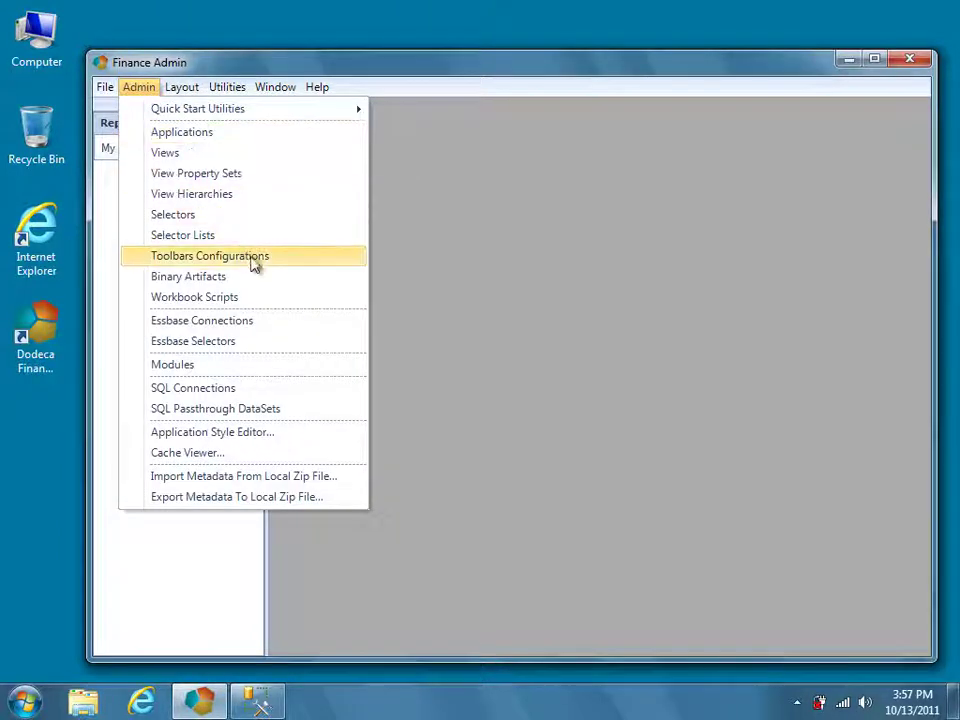
click(305, 416)
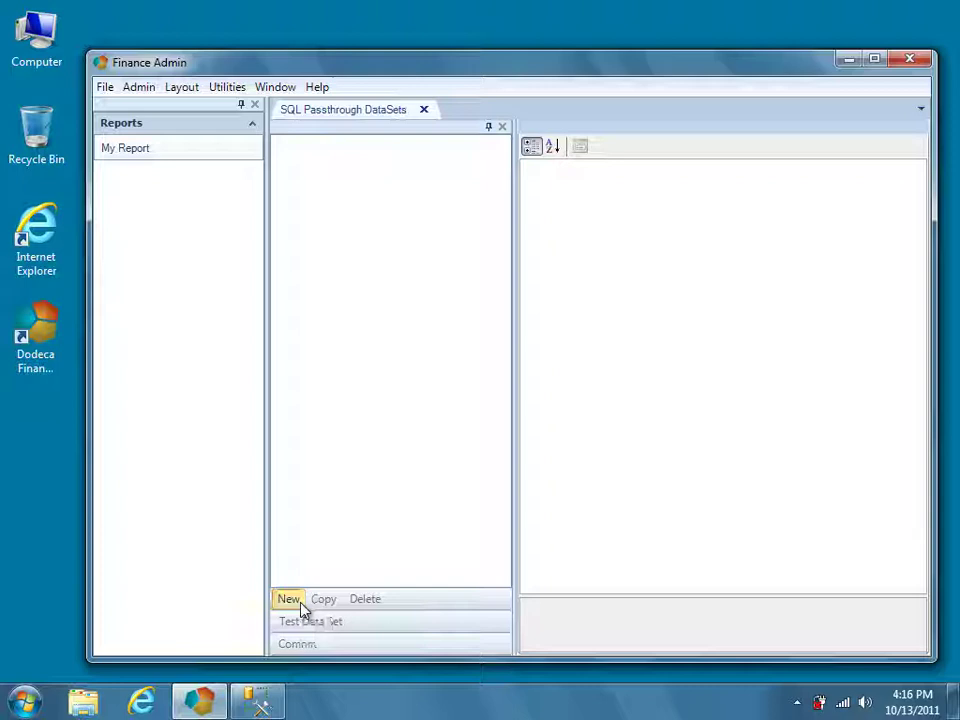
click(300, 603)
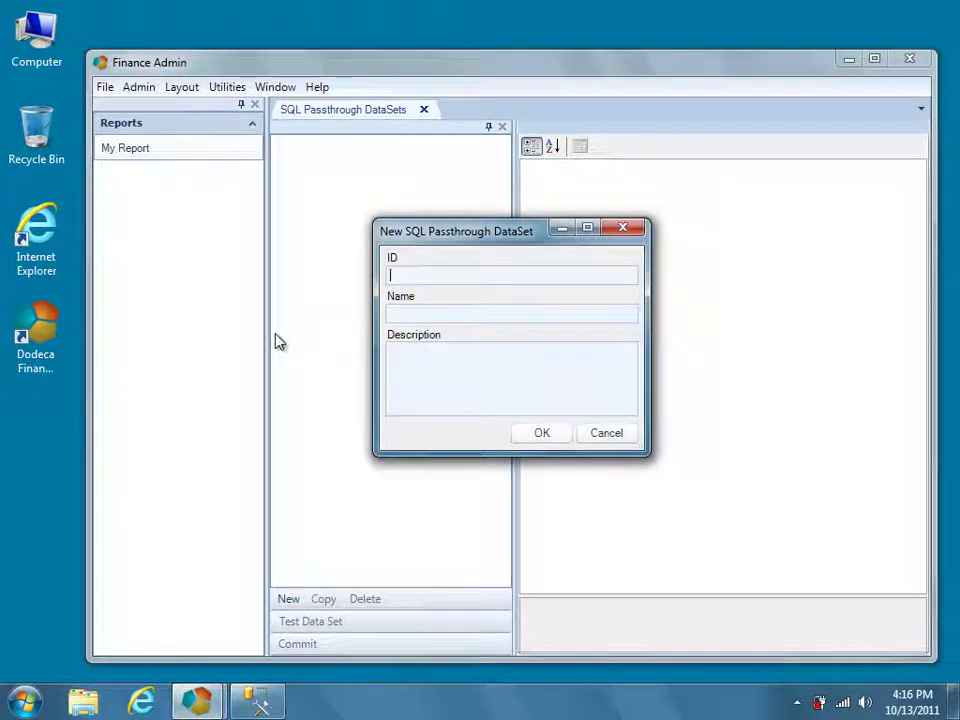
text(Department List)
key(Tab)
text(Department Lis)
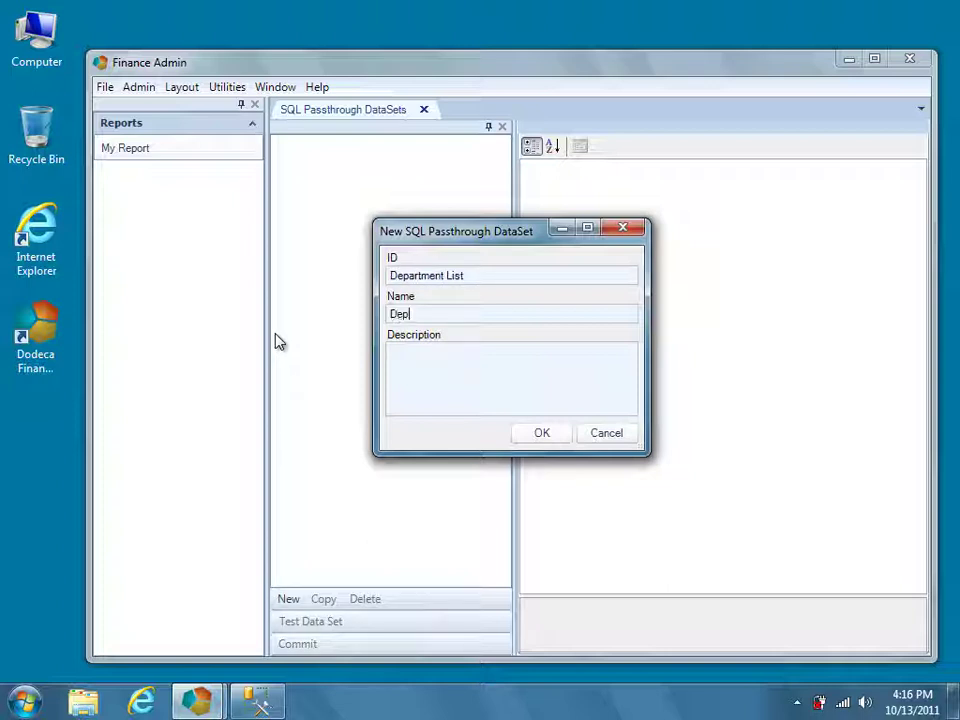
text(t)
click(558, 441)
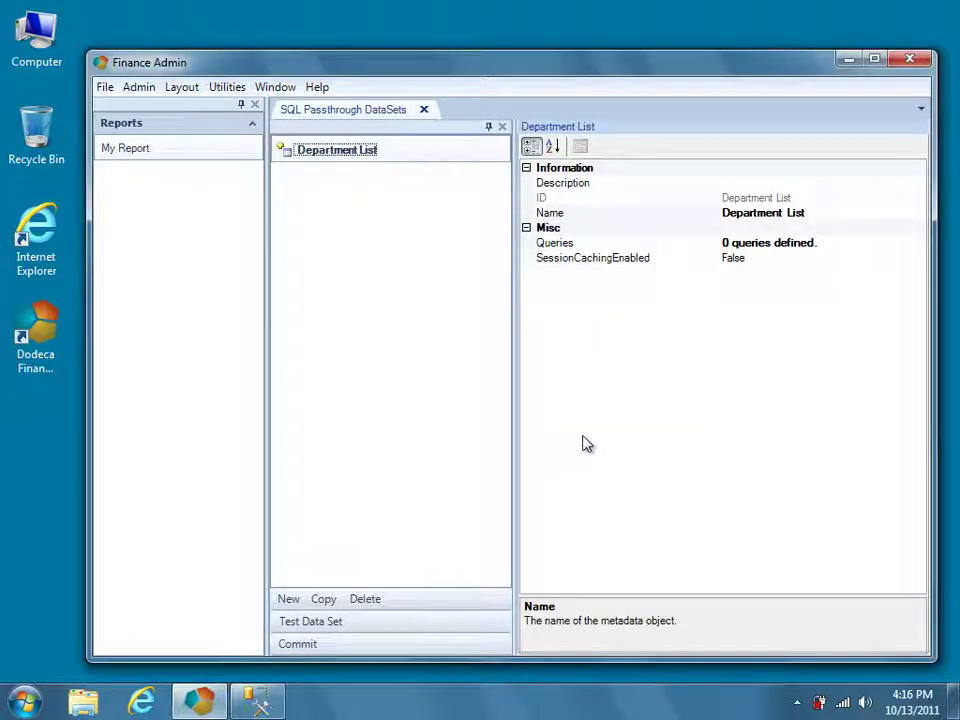
Add a query to the Department List dataset's Queries property and set its SQLConnectionID to AdventureWorks.
click(827, 243)
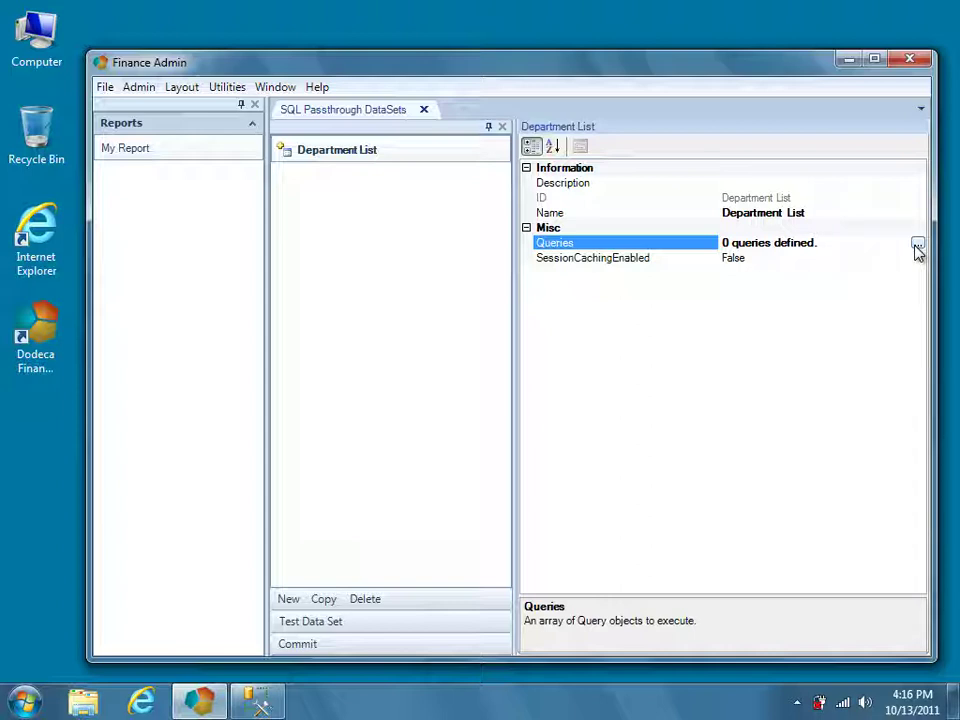
click(917, 244)
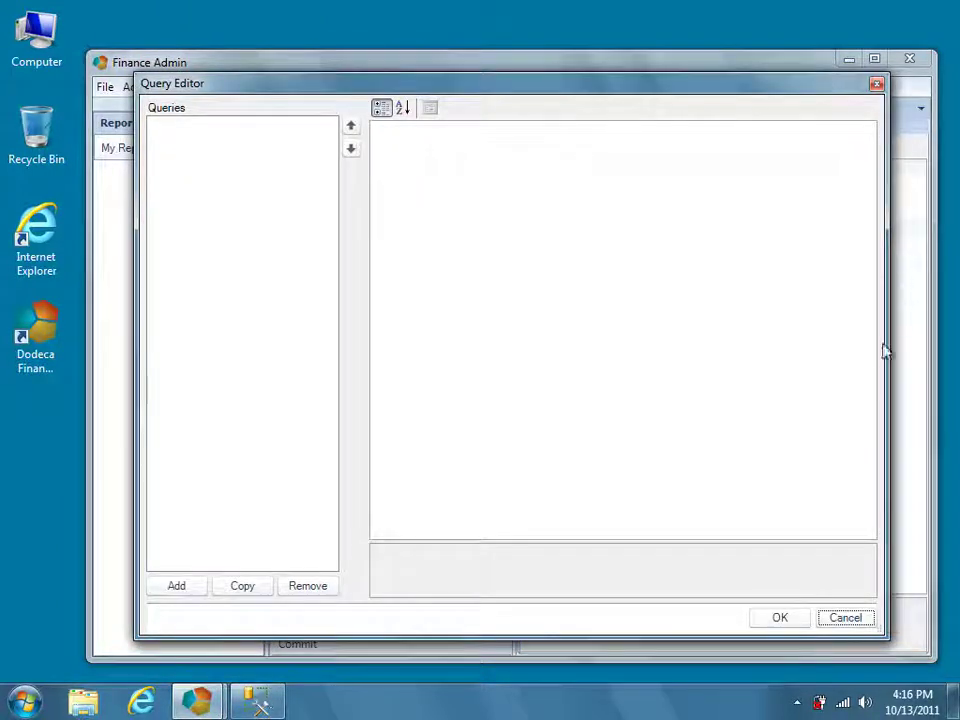
click(200, 592)
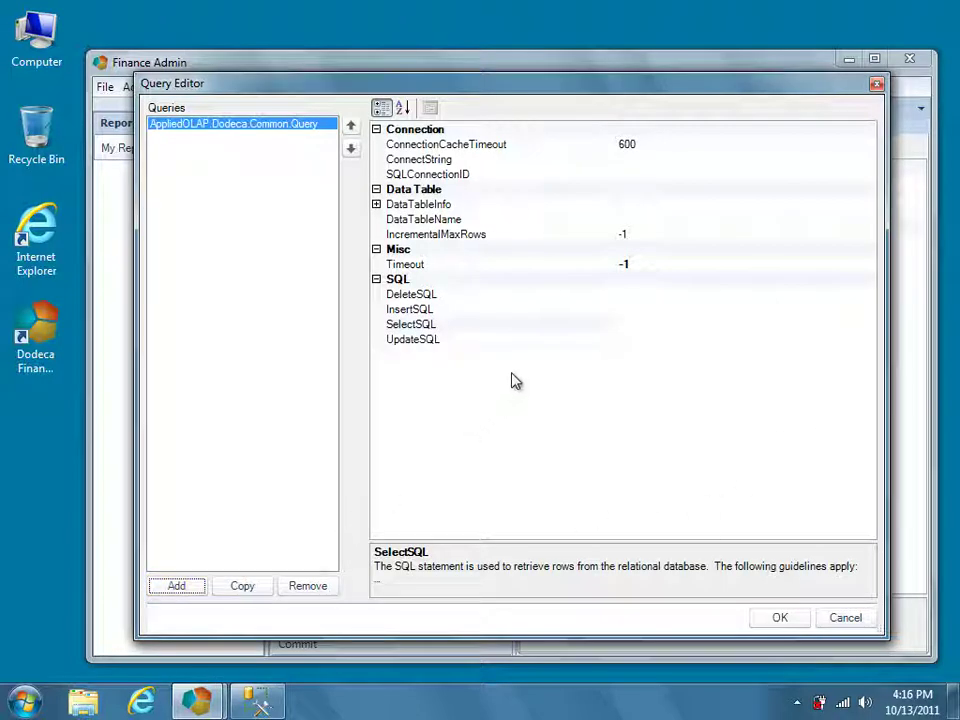
click(653, 158)
click(707, 172)
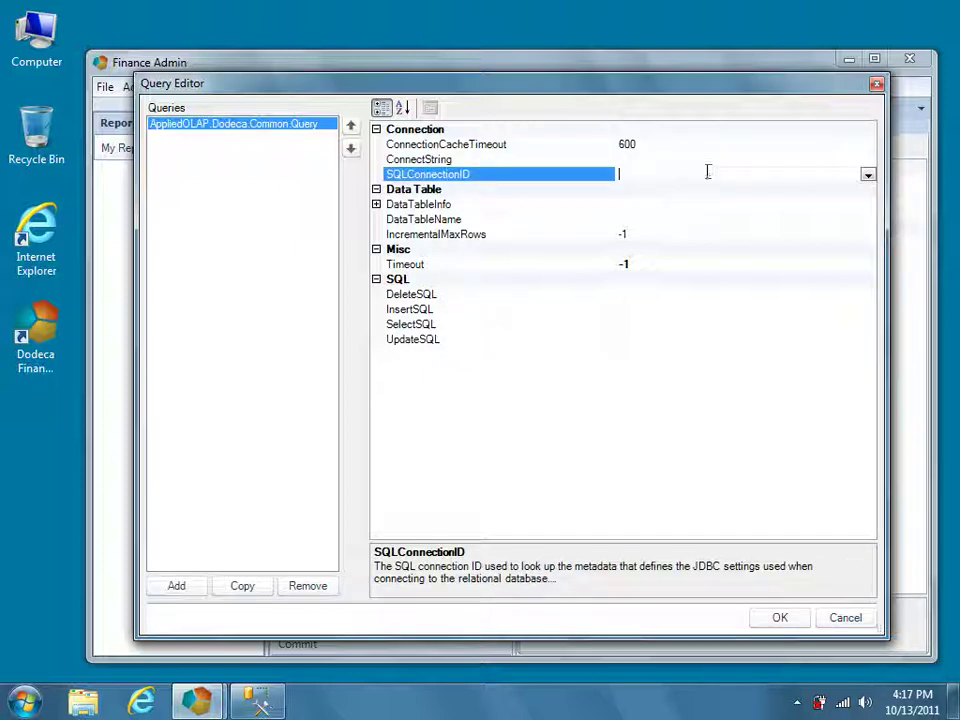
click(867, 176)
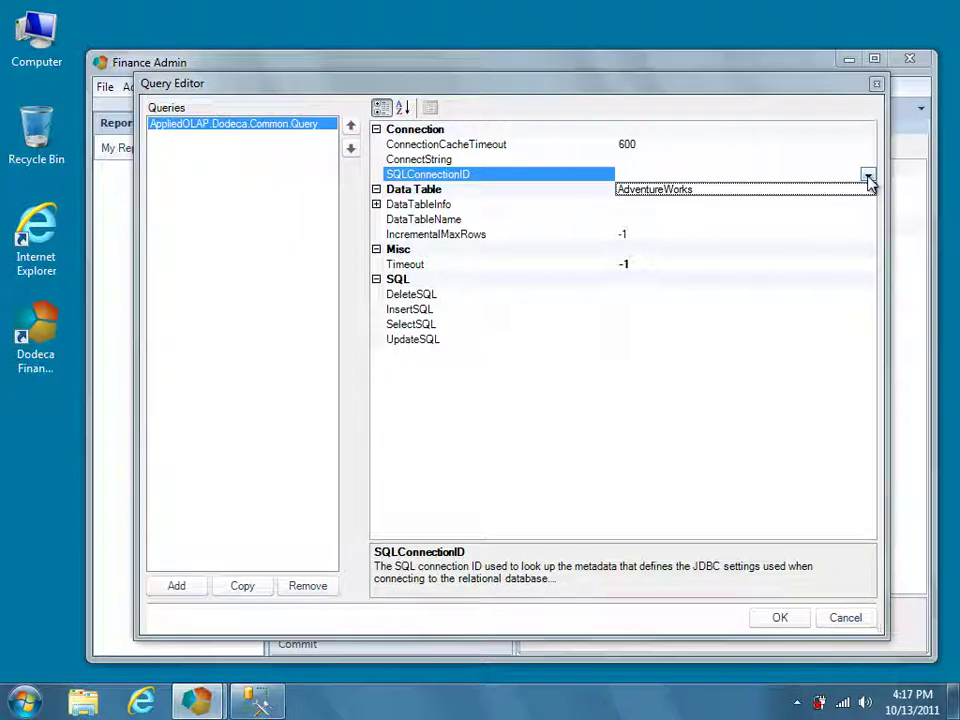
click(777, 192)
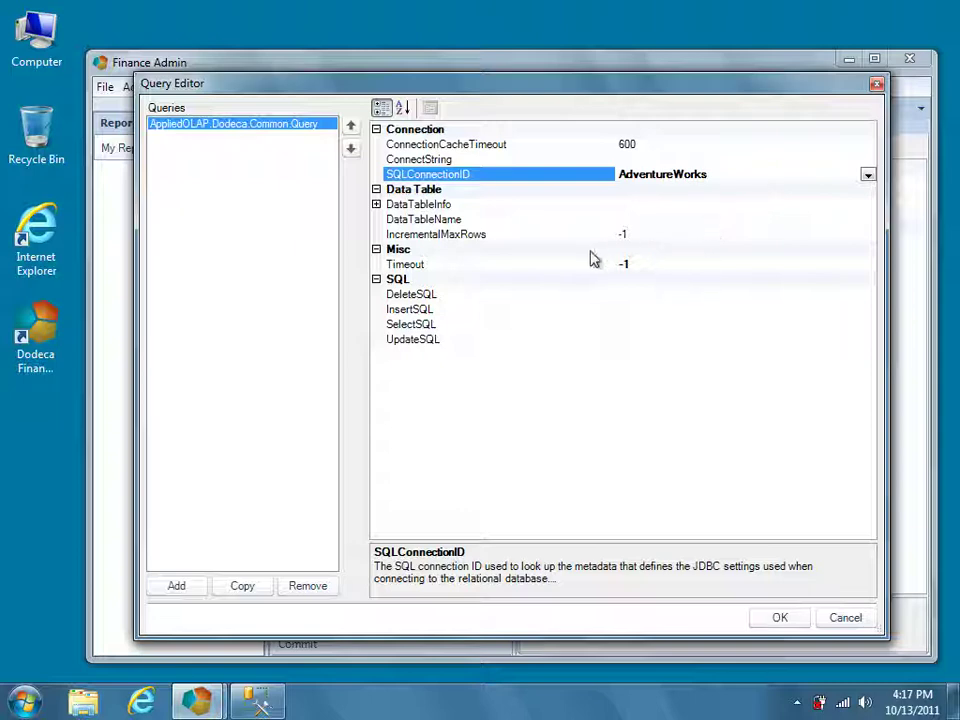
Set the new query's DataTableName to HumanResources.Department.
click(376, 204)
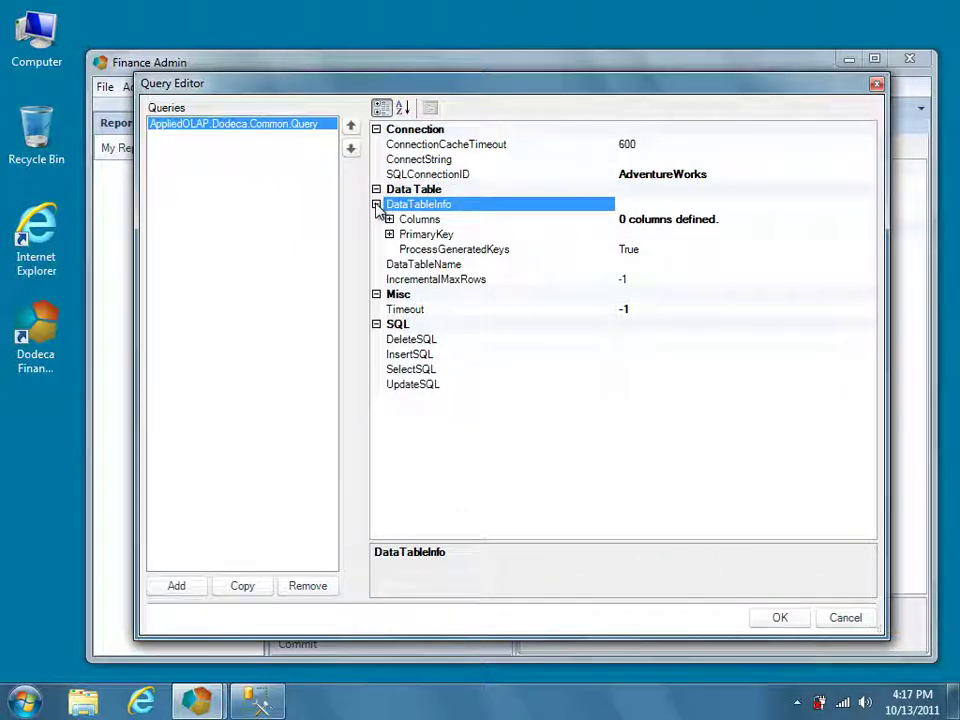
click(650, 264)
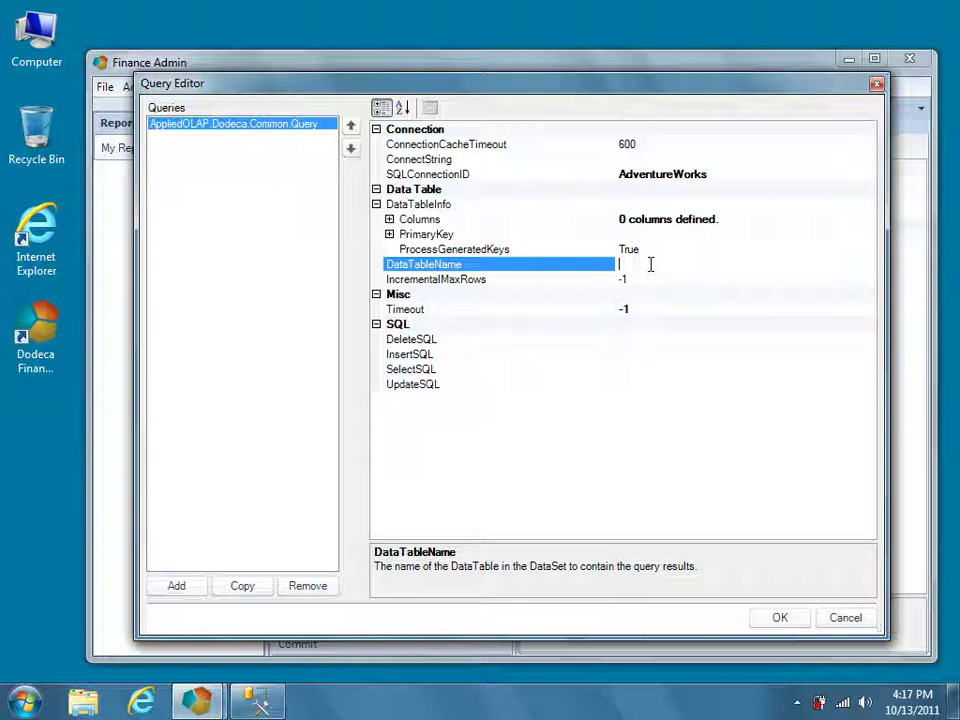
text(HumanResources.Department)
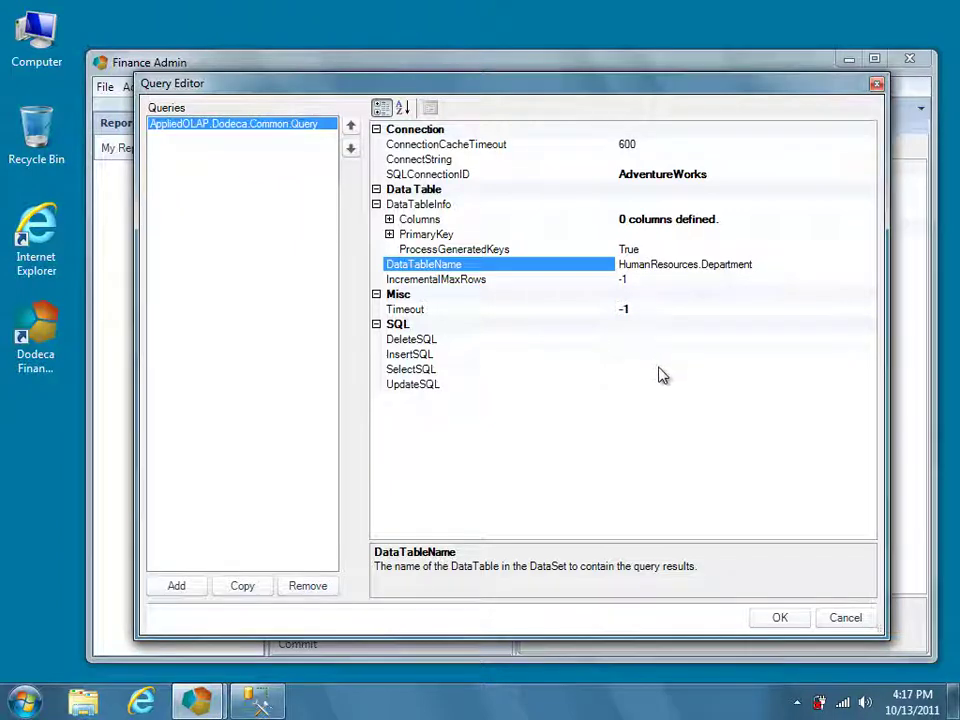
key(Return)
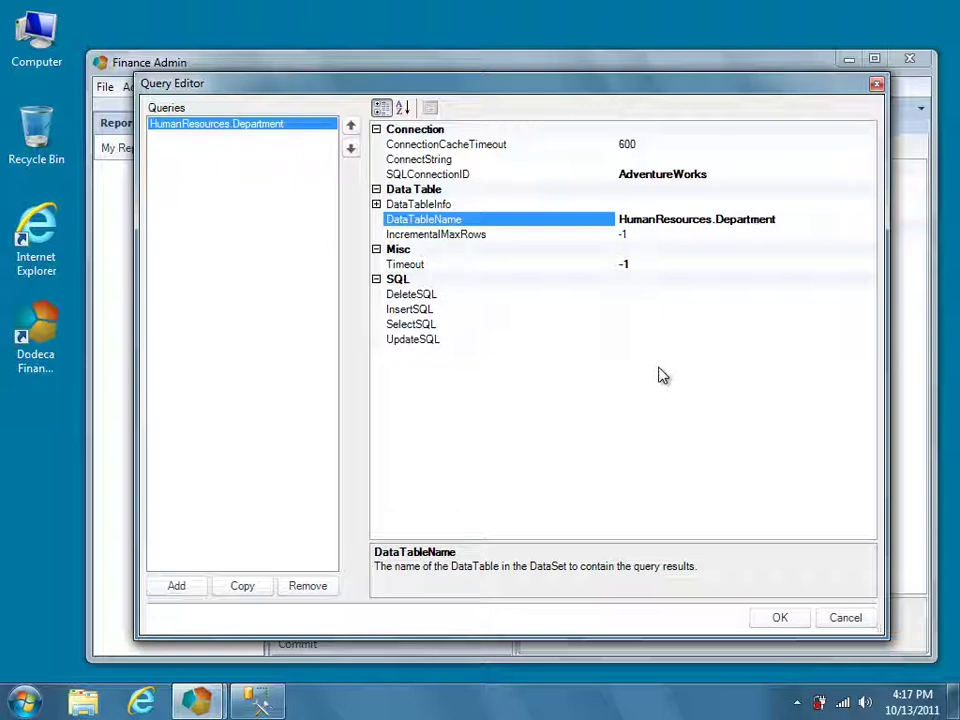
Open the query's SelectSQL statement for editing and set the SQL editor's font size to 20.
click(645, 325)
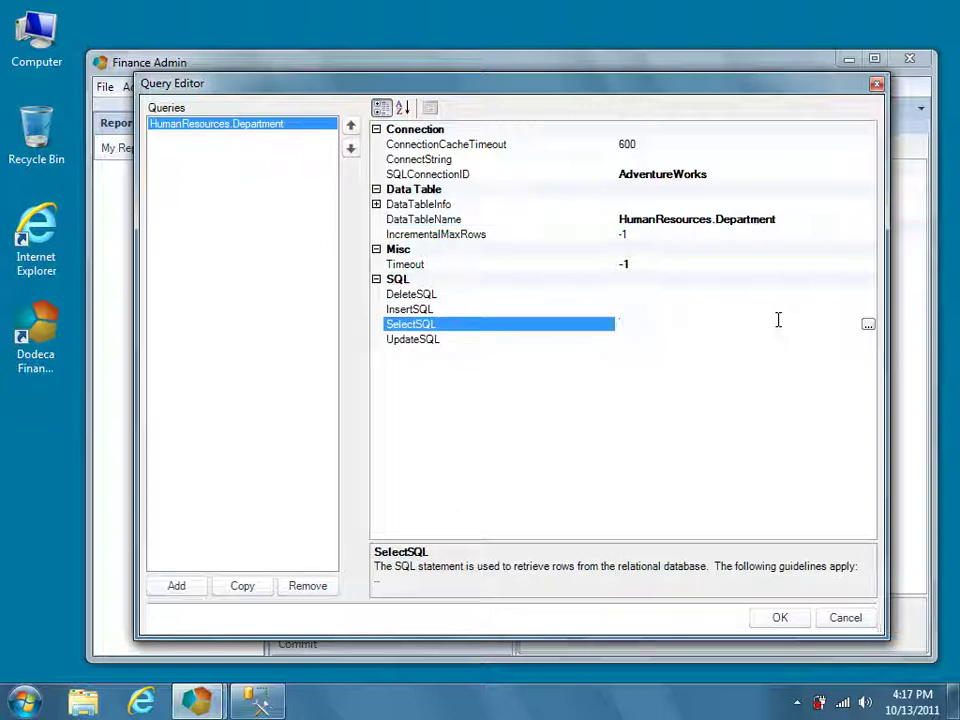
click(868, 328)
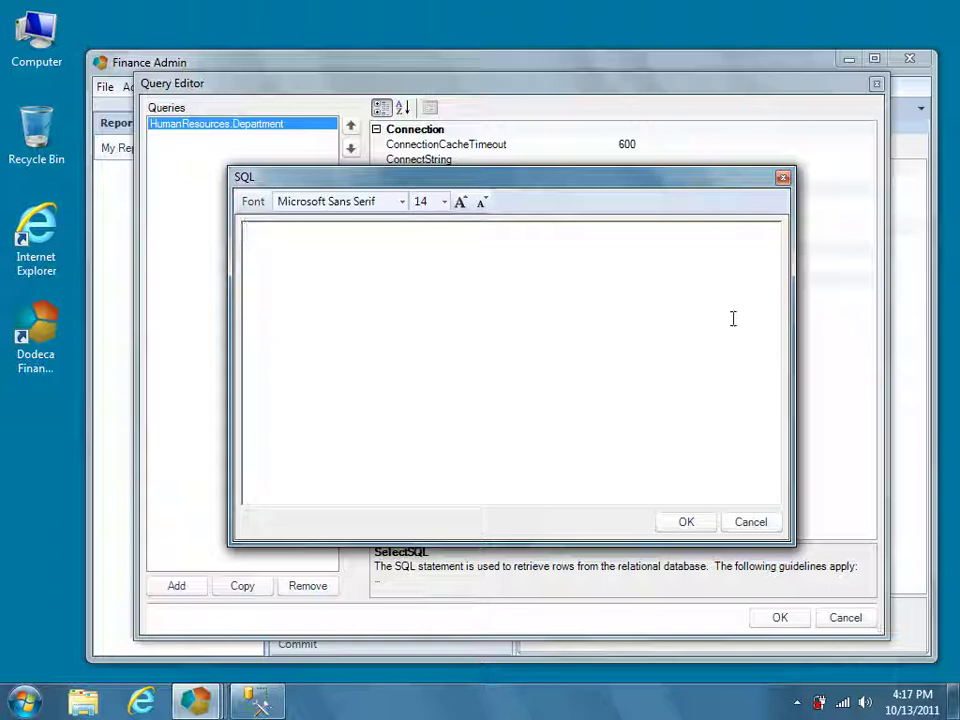
click(445, 203)
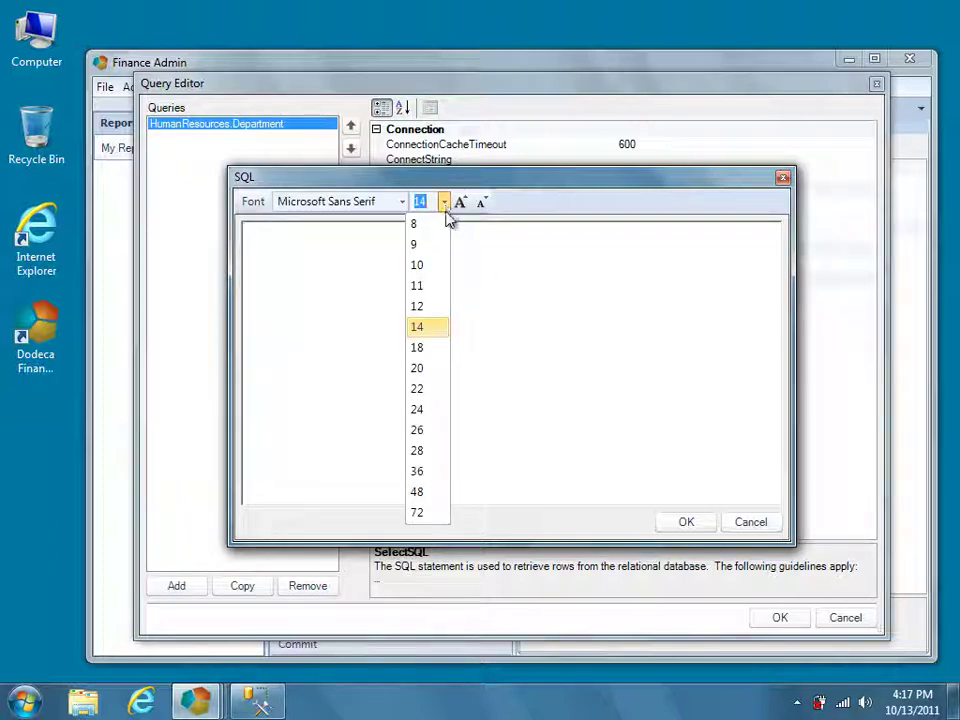
click(435, 367)
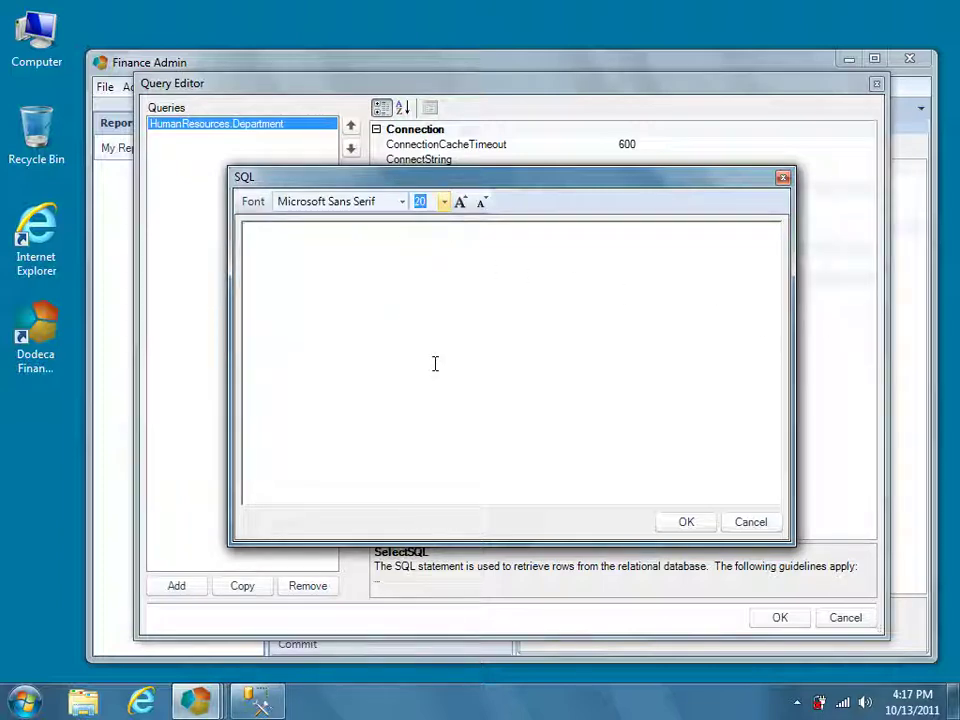
Switch to SQL Server Management Studio and examine the name and columns of the HumanResources.Department table.
click(270, 708)
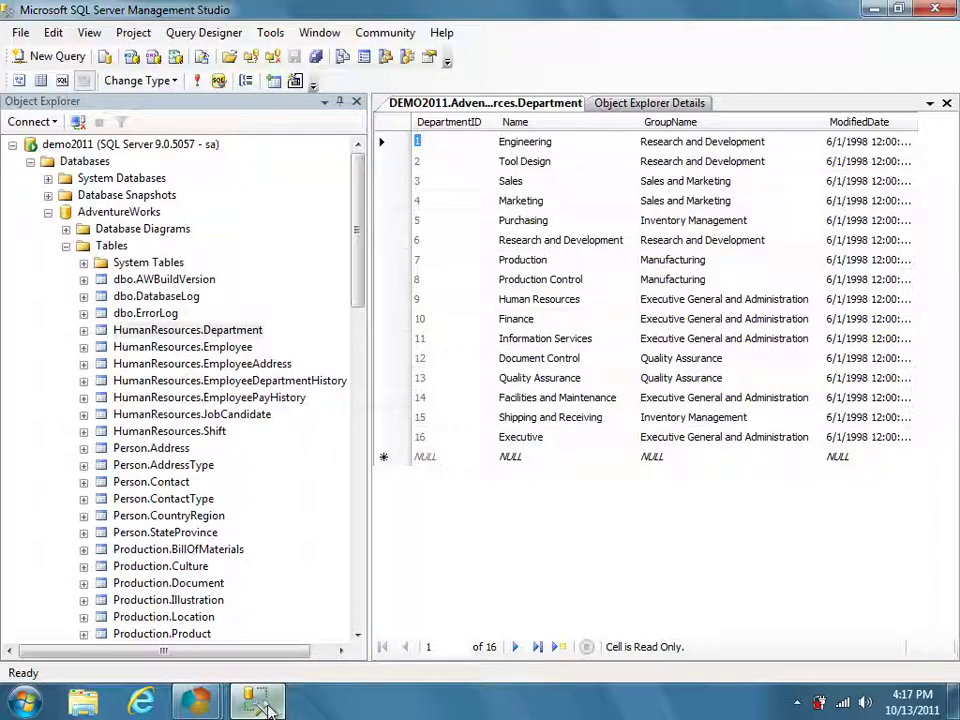
click(257, 335)
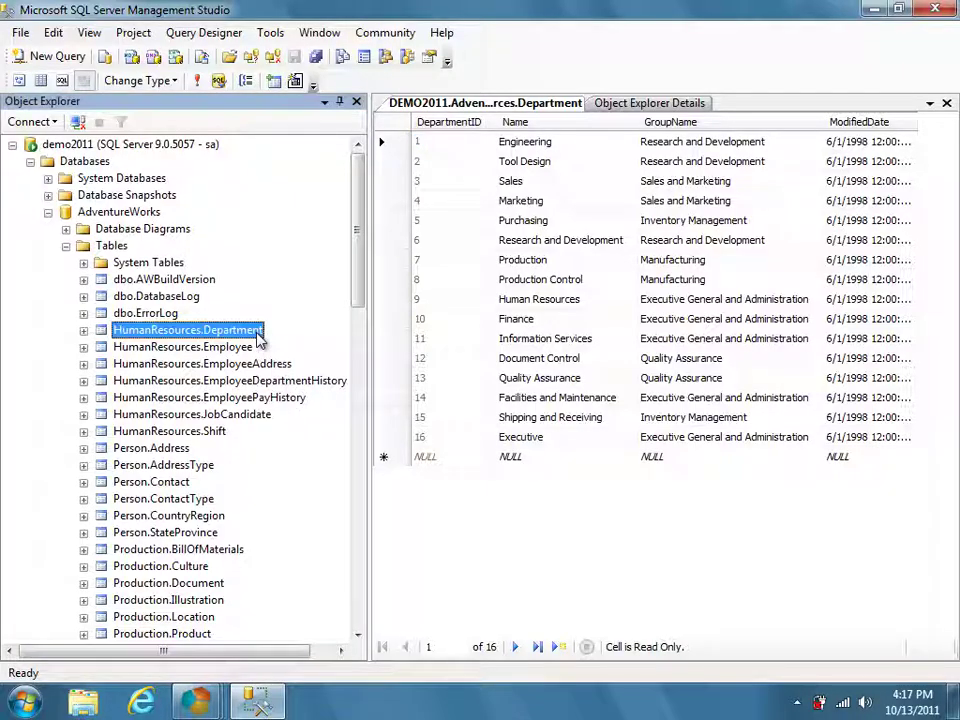
click(257, 335)
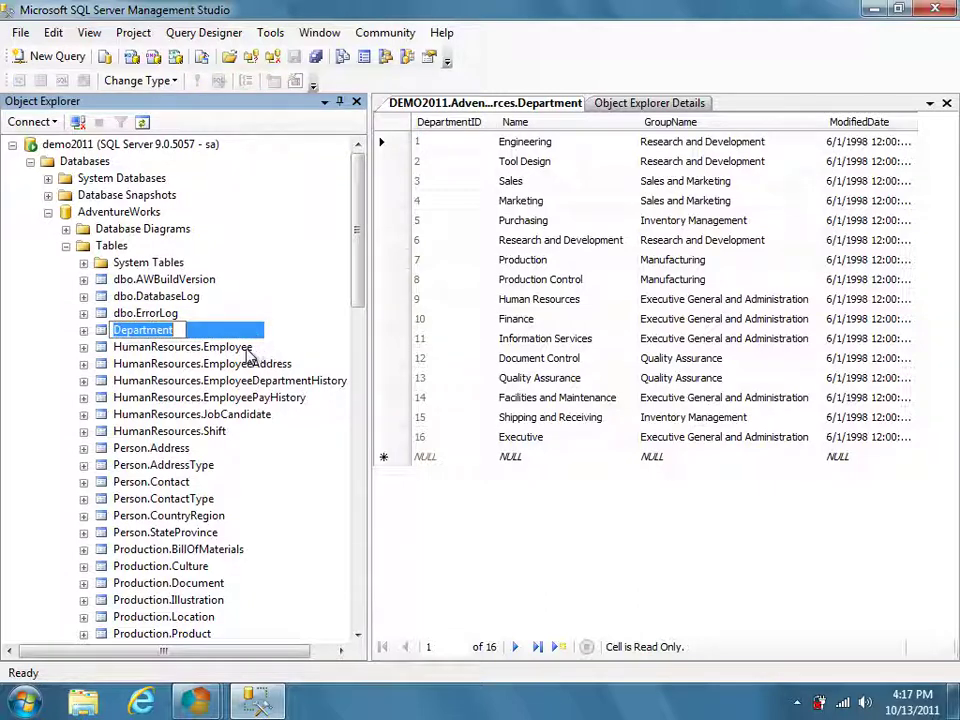
click(450, 503)
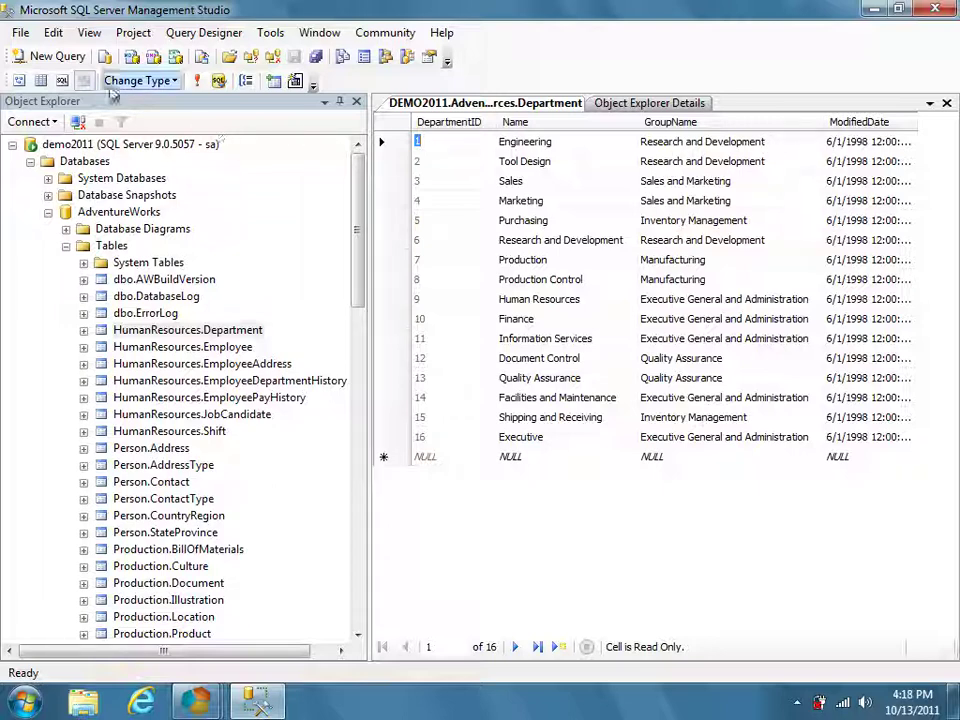
Start a new query connected to the demo2011 server and choose AdventureWorks as its database.
click(86, 64)
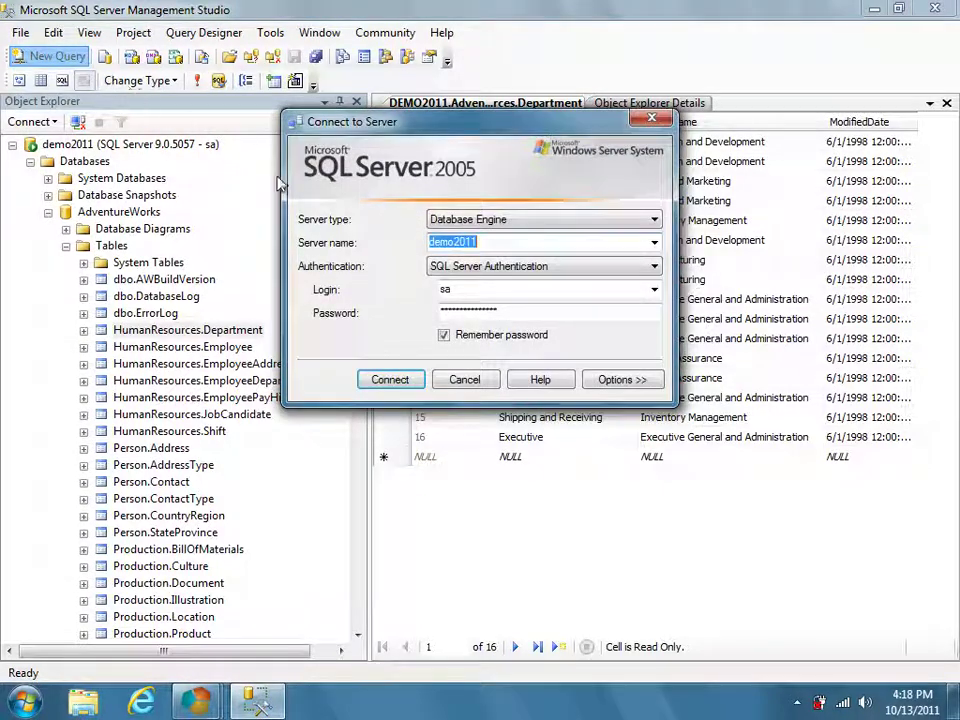
click(415, 380)
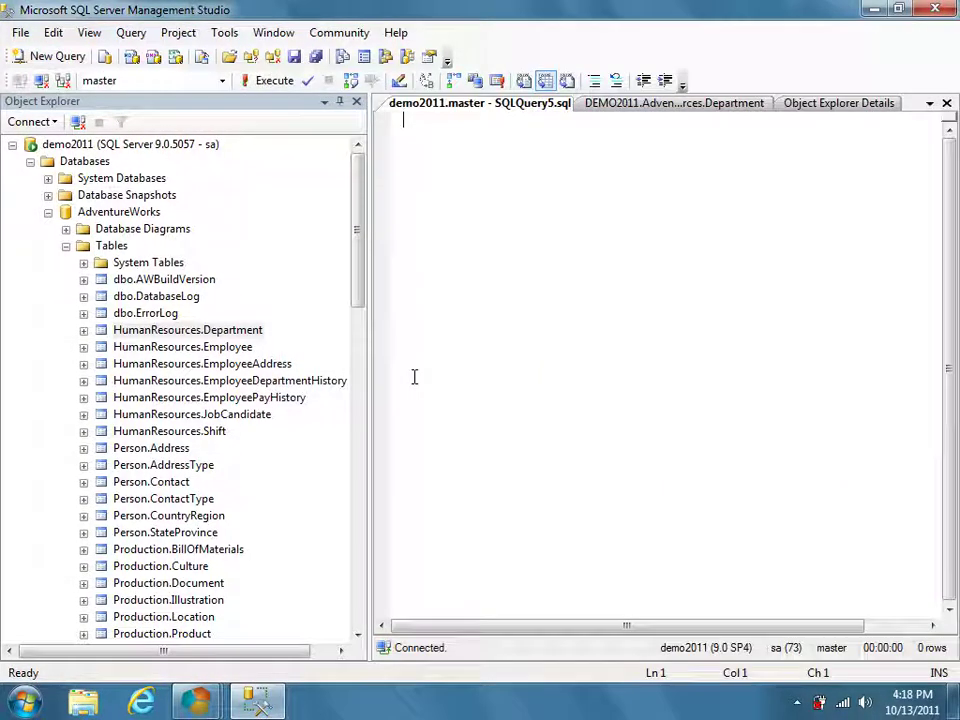
click(223, 81)
click(214, 100)
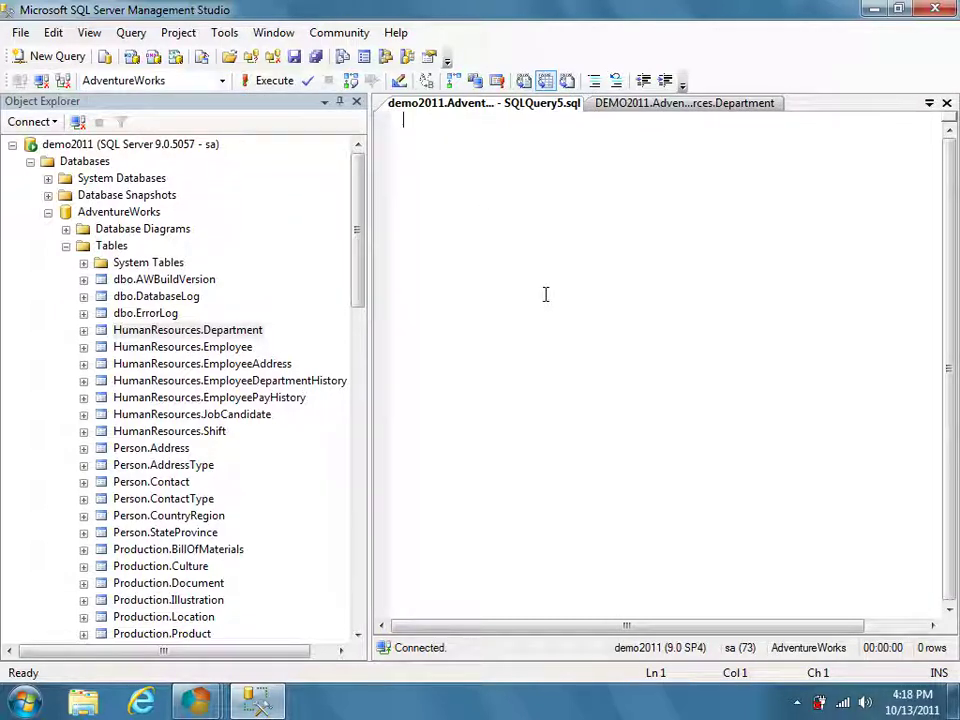
Write and execute the query "select DepartmentID, Name, GroupName from HumanResources.Department".
text(selec)
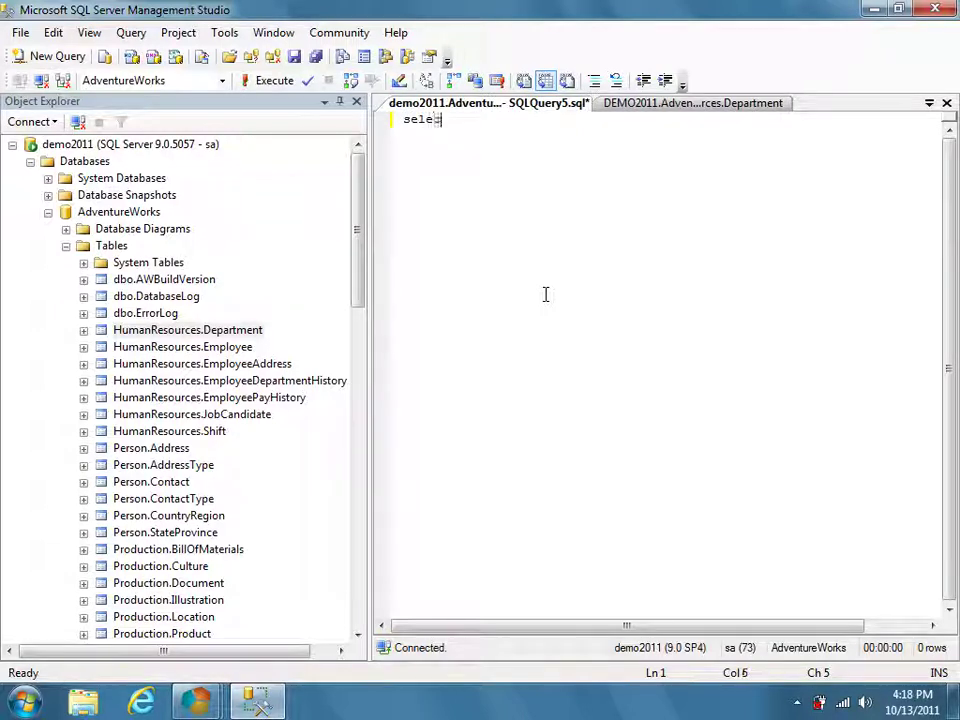
text(t Departm)
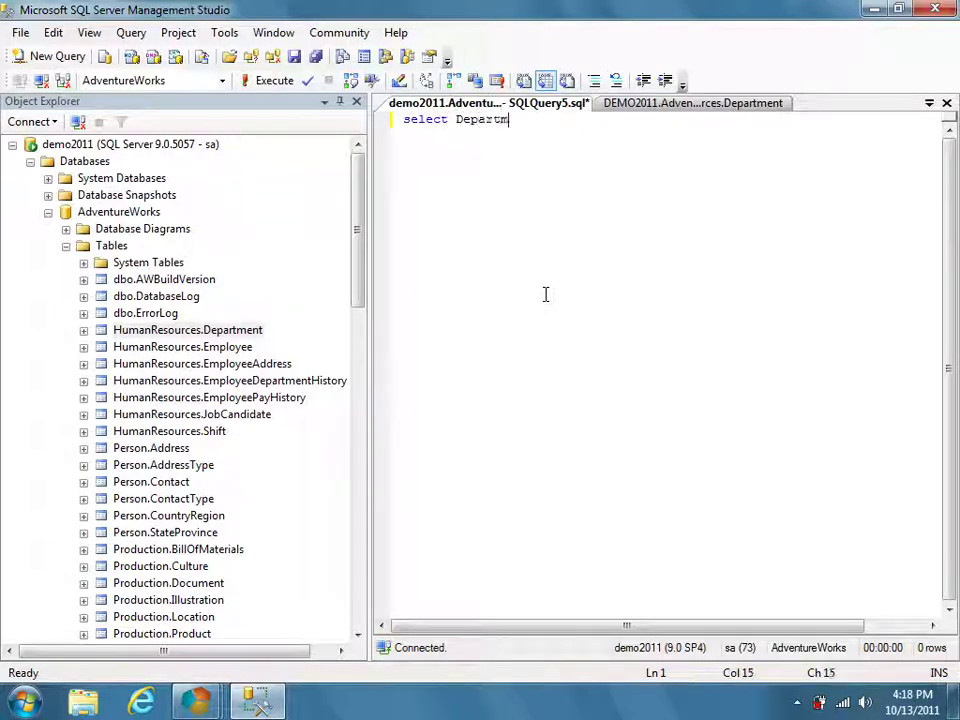
text(entID, N)
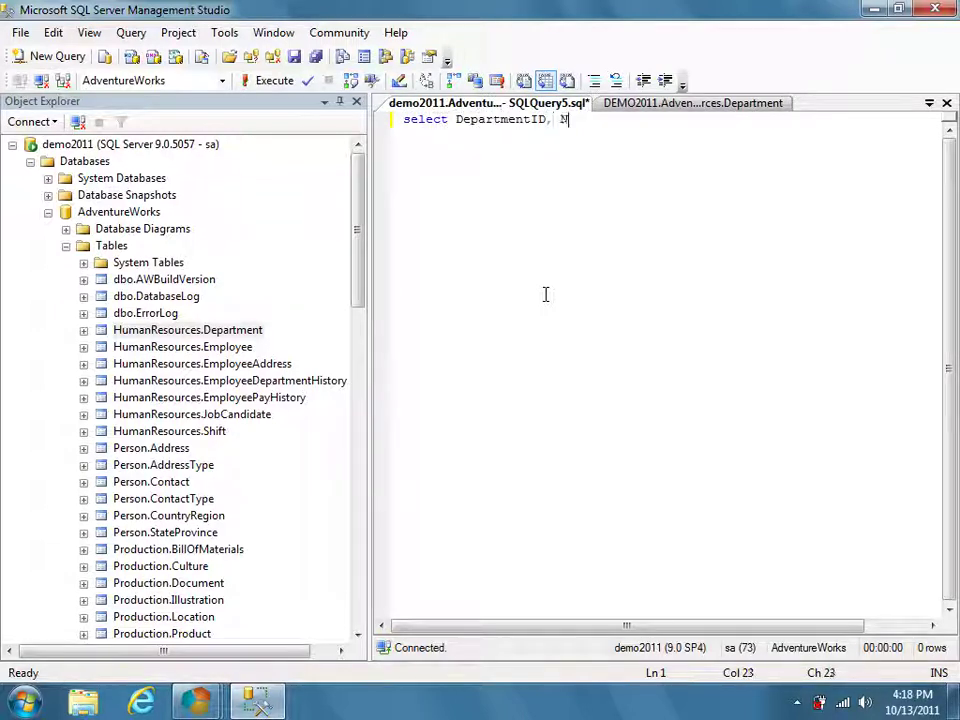
text(ame, Gro)
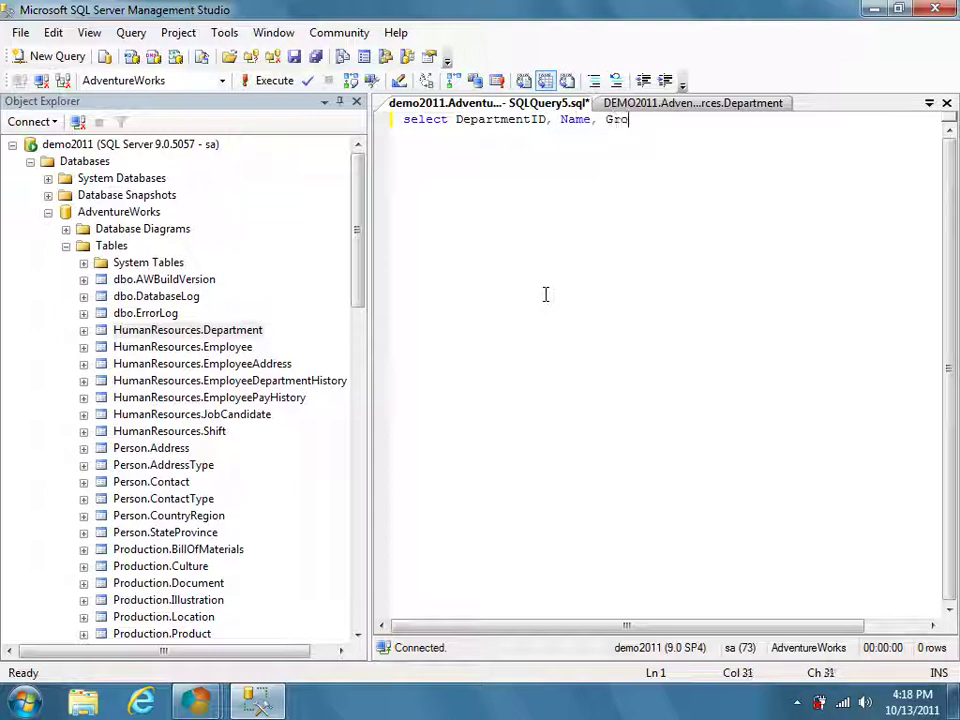
text(upName)
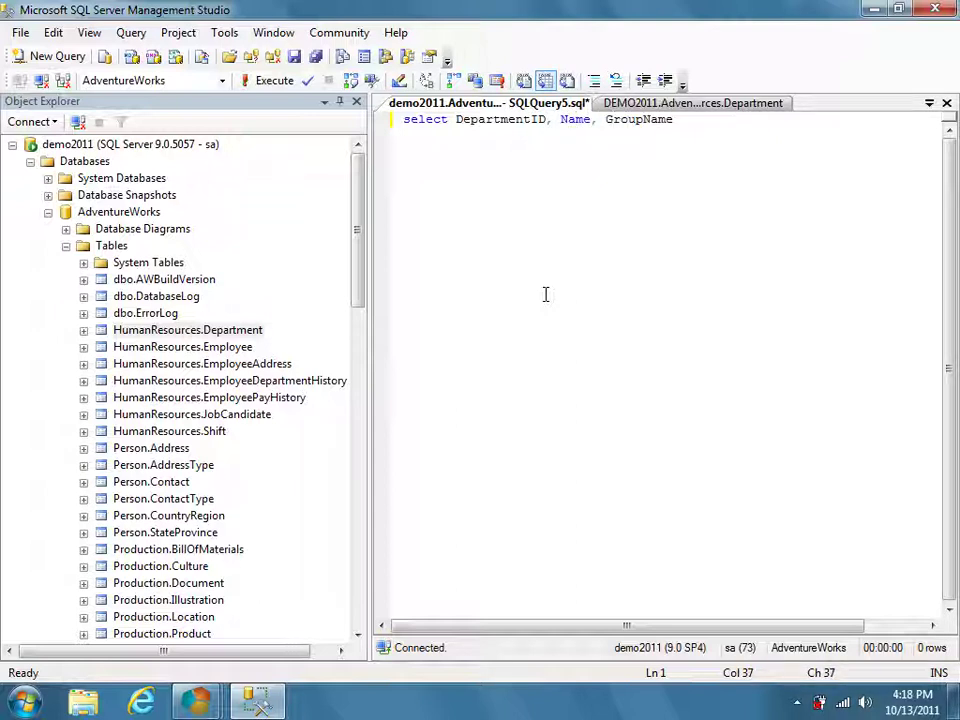
key(Return)
text(from Huma)
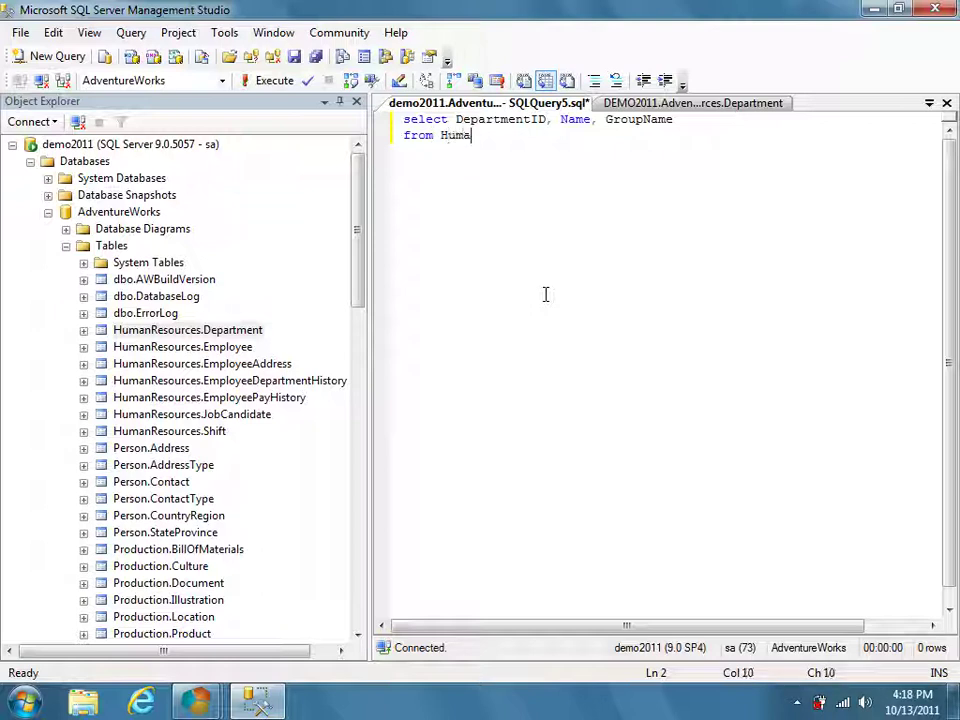
text(nResources)
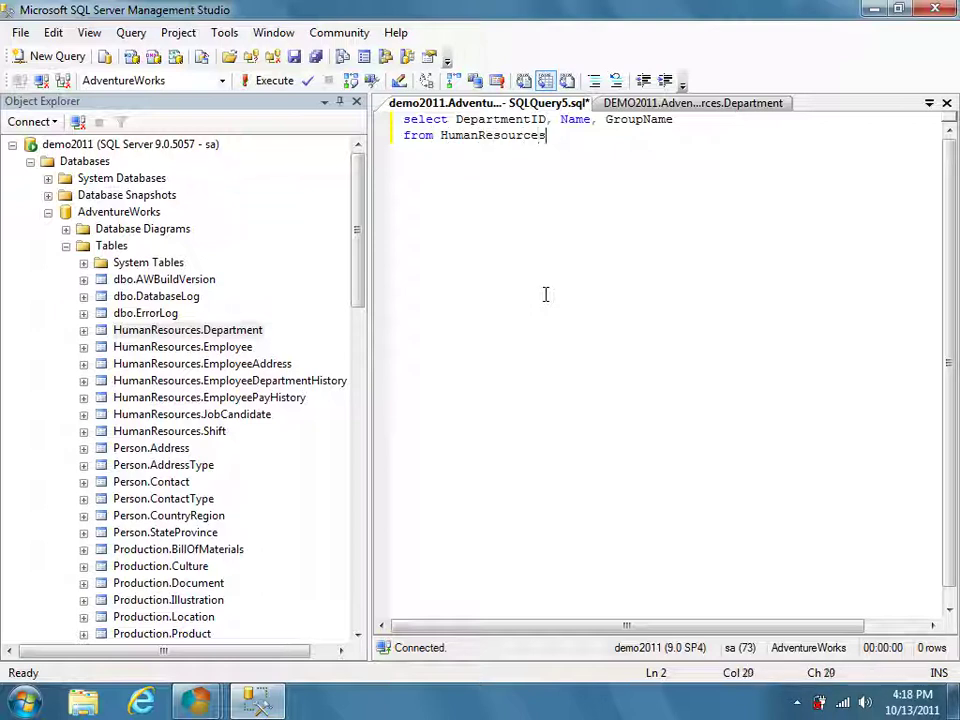
text(.Department)
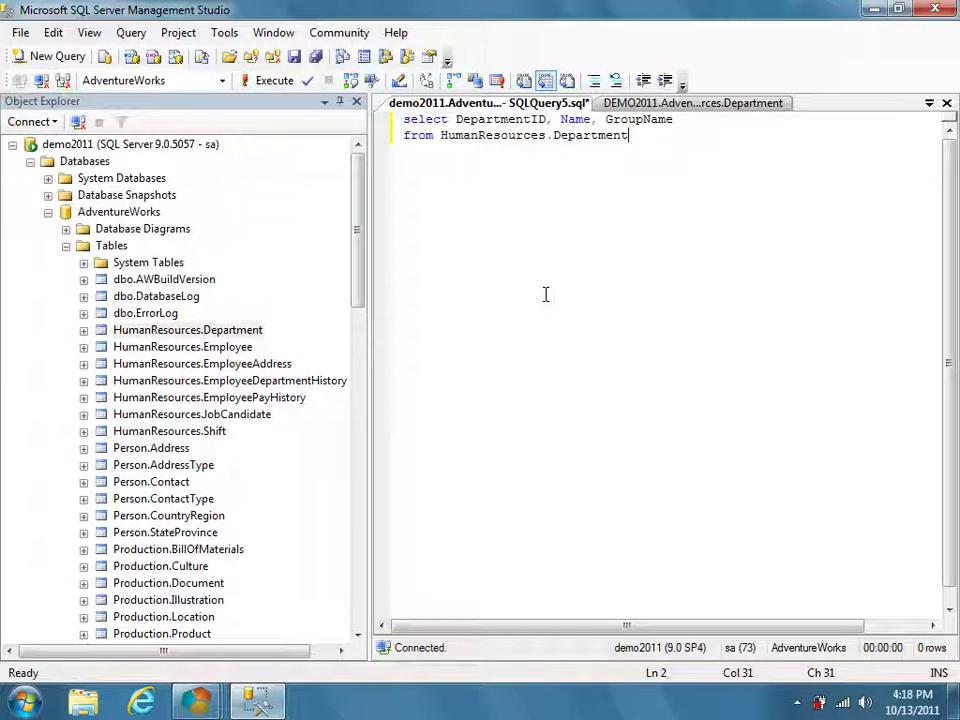
click(282, 86)
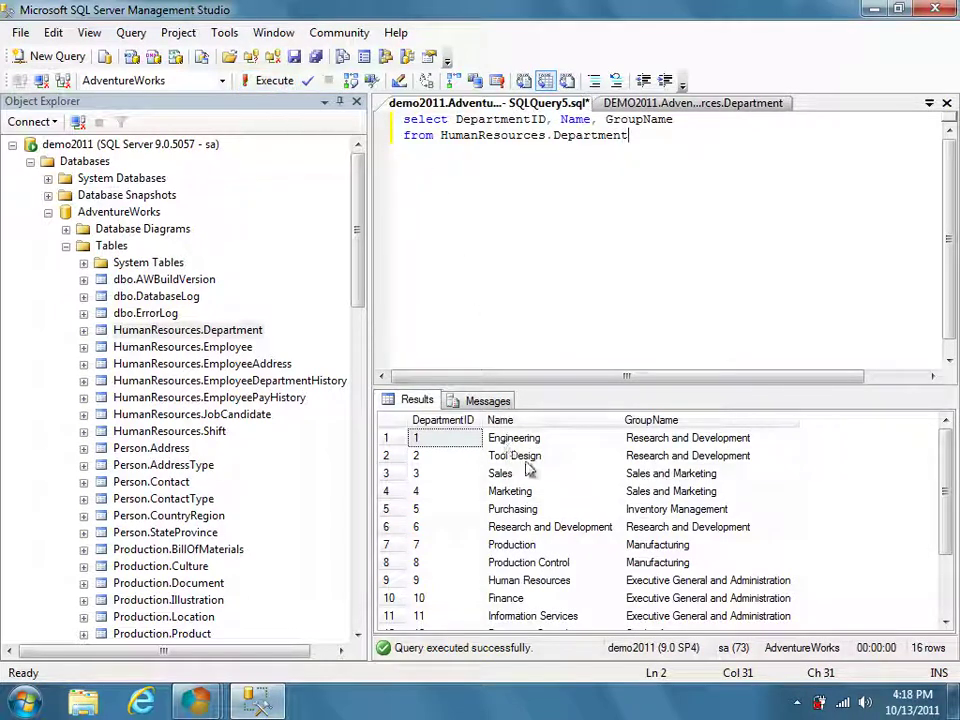
Copy the tested department select query and set it as the SelectSQL statement of the HumanResources.Department query in Dodeca, accepting the query definition.
drag(684, 135, 402, 117)
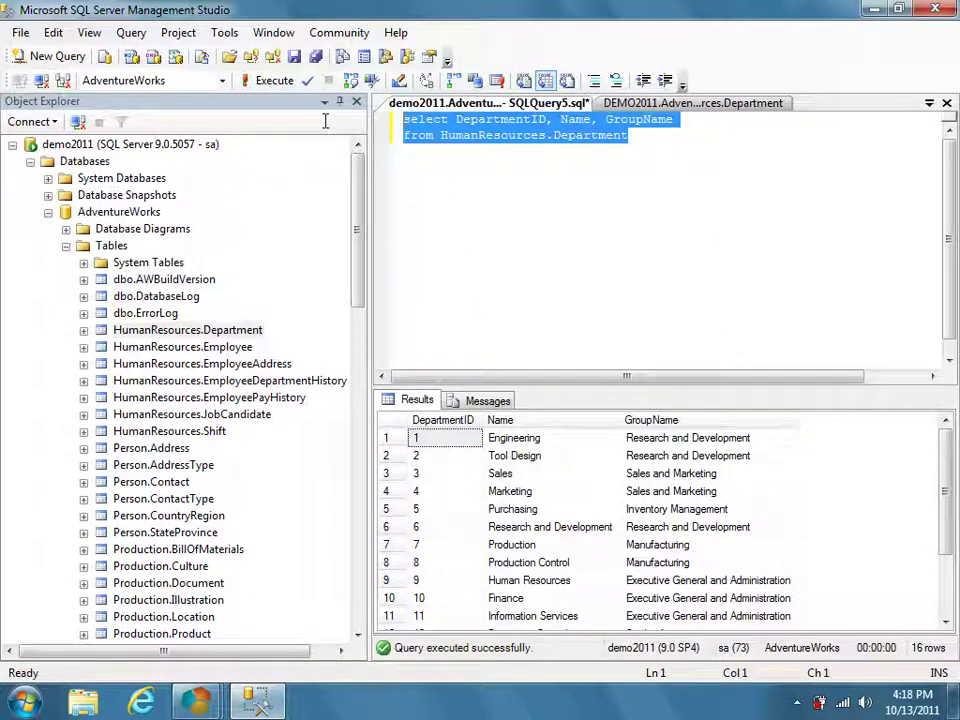
right_click(468, 137)
click(497, 163)
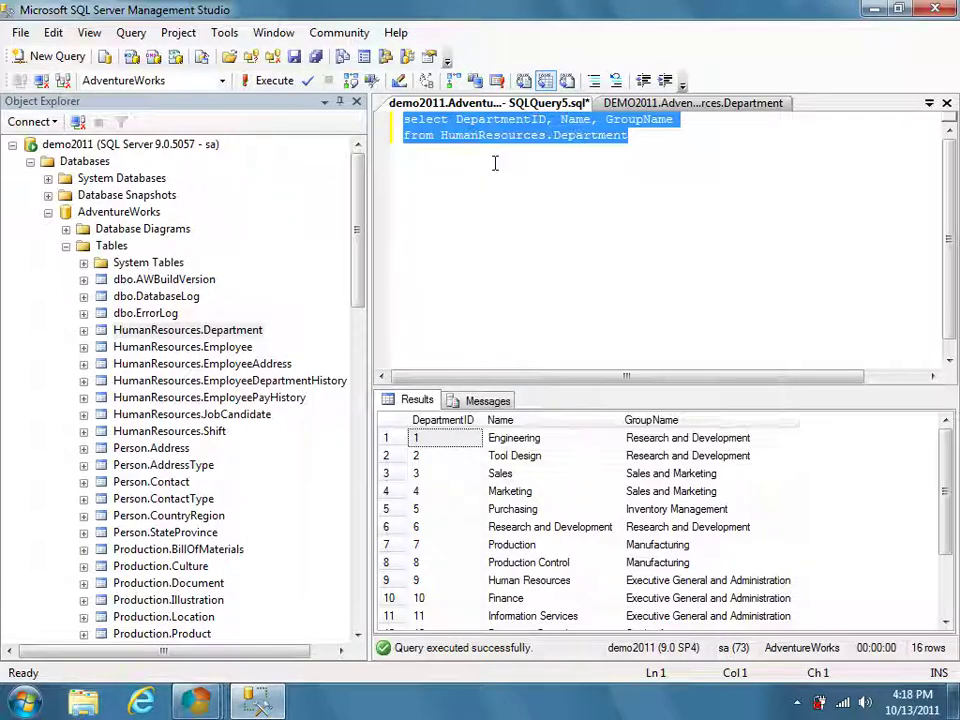
click(872, 10)
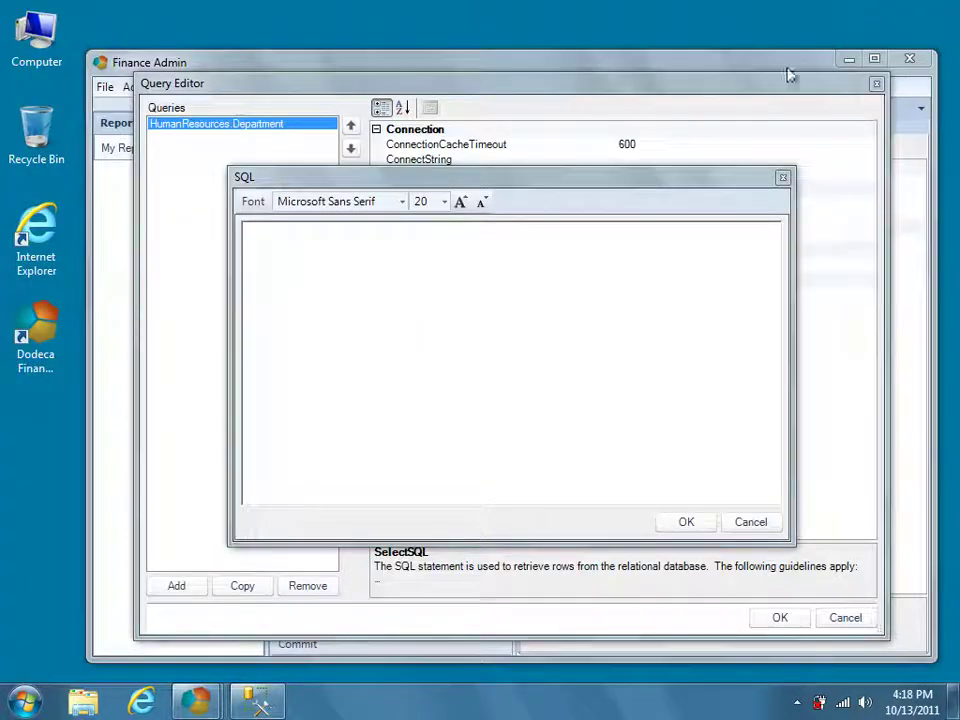
click(338, 258)
key(ctrl+v)
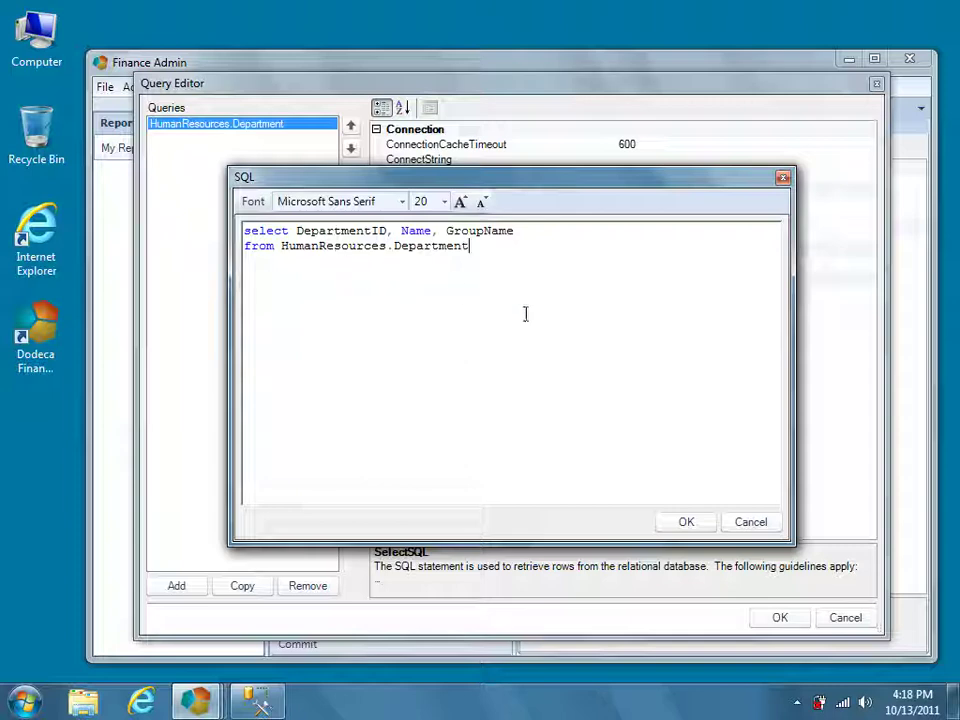
click(709, 528)
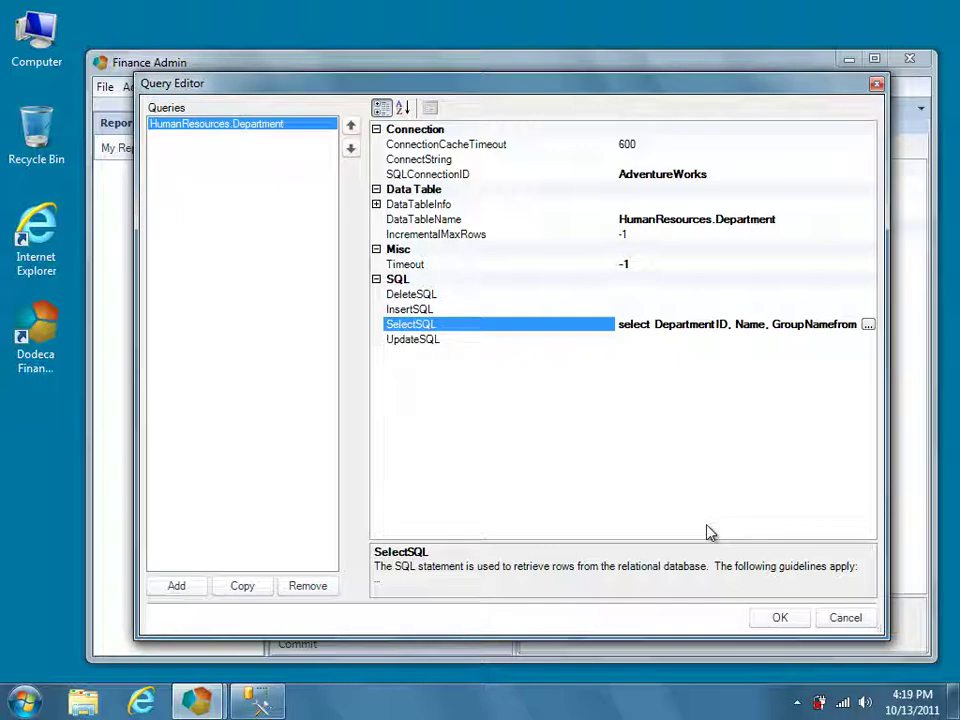
click(795, 622)
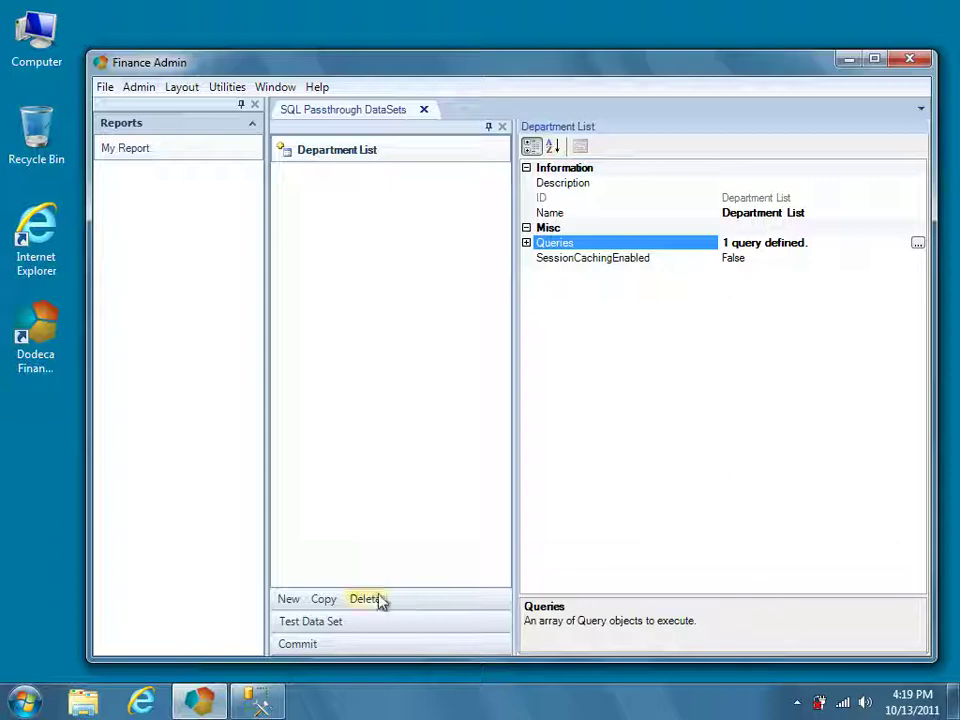
Test the Department List data set by previewing its records down to the last row, and commit the changes.
click(343, 630)
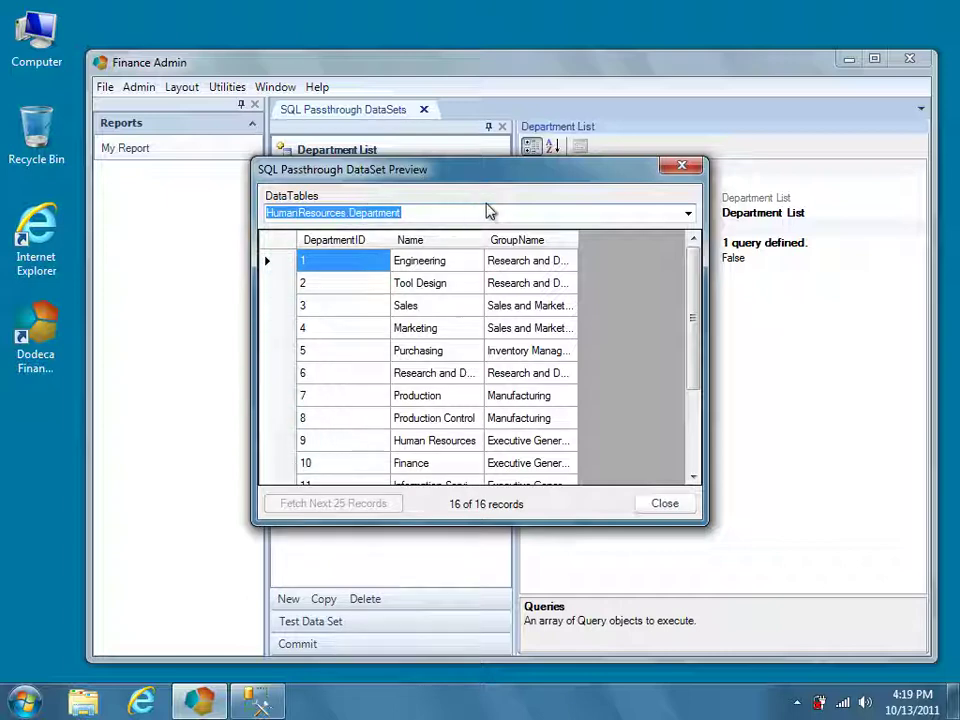
drag(700, 278, 697, 402)
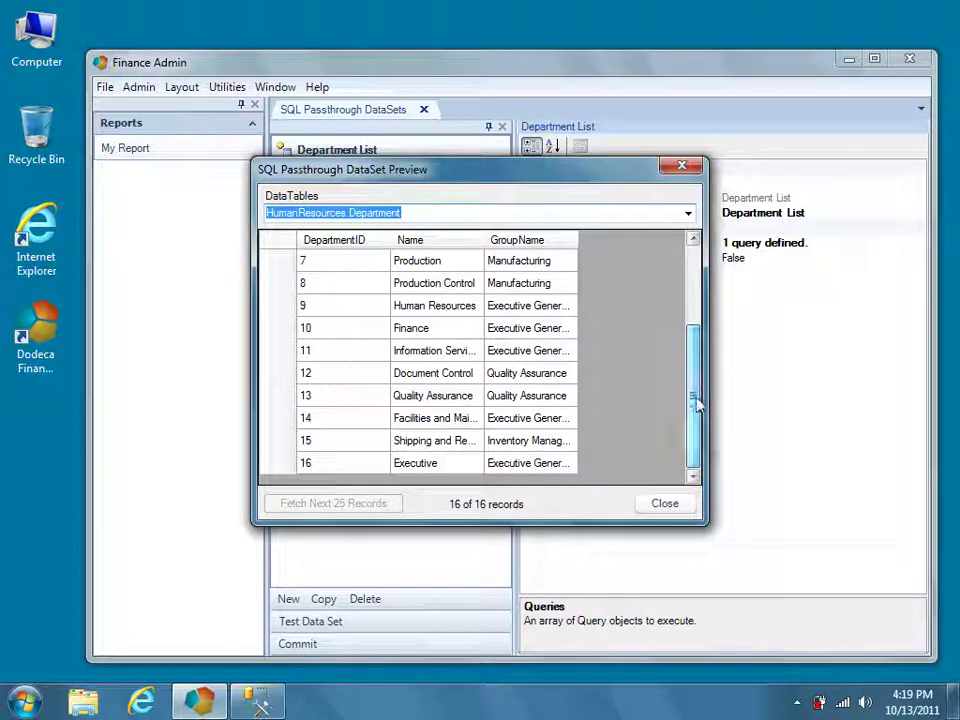
click(675, 510)
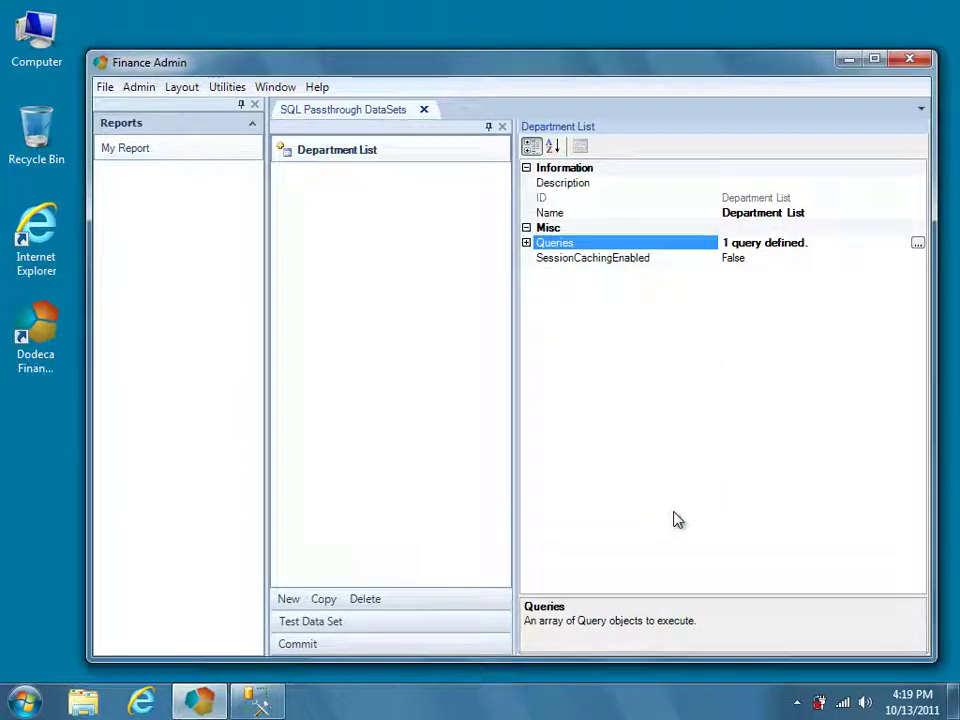
click(299, 644)
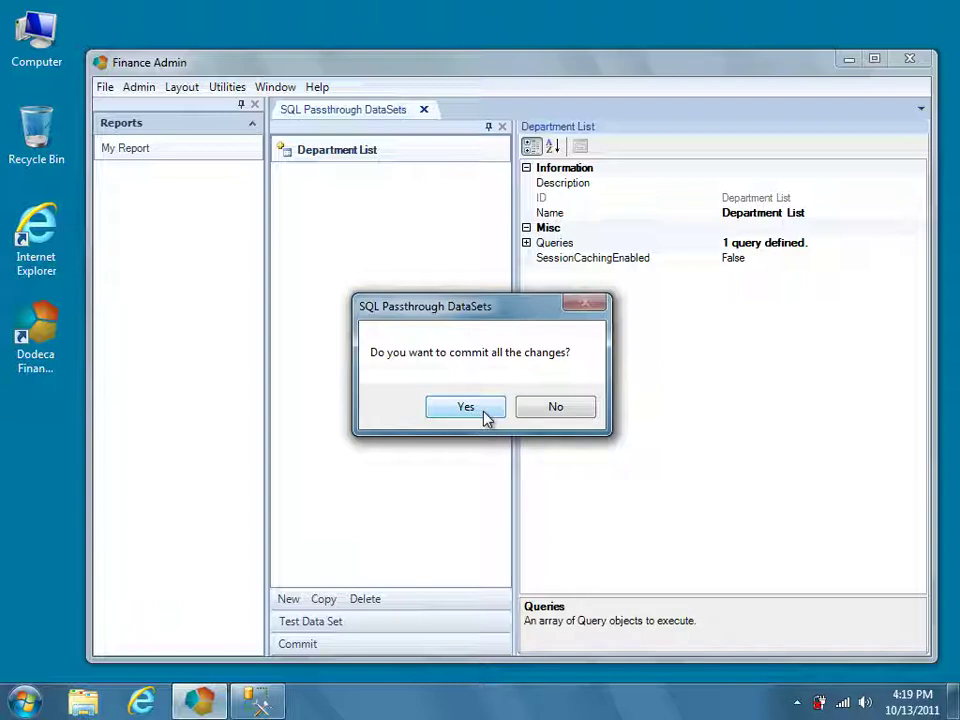
click(466, 407)
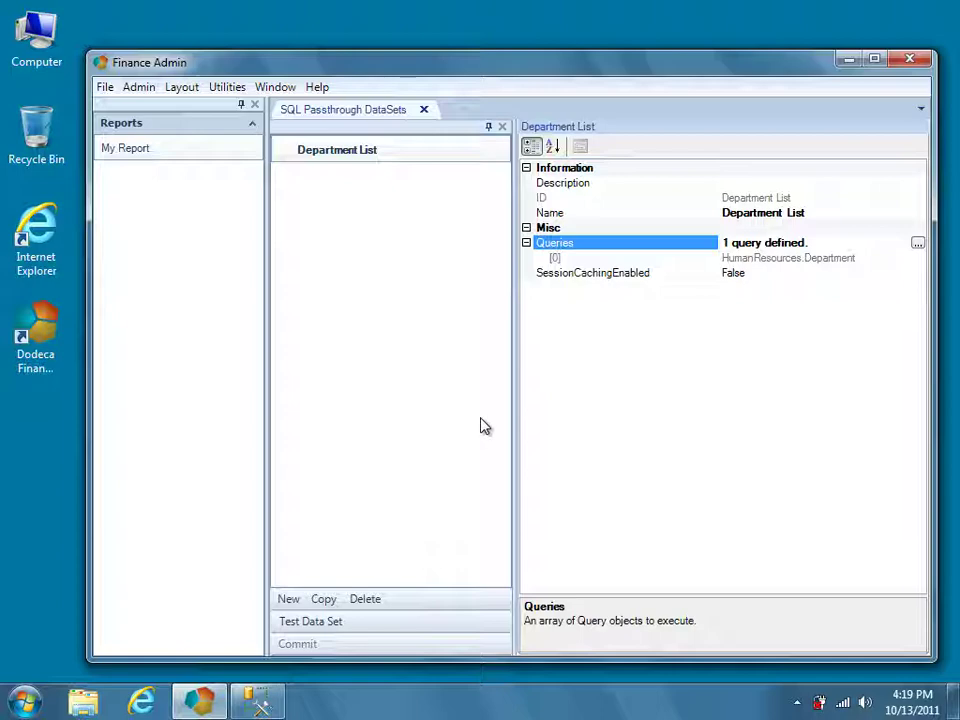
Start Microsoft Office Excel 2007 with a blank workbook.
click(25, 700)
click(110, 625)
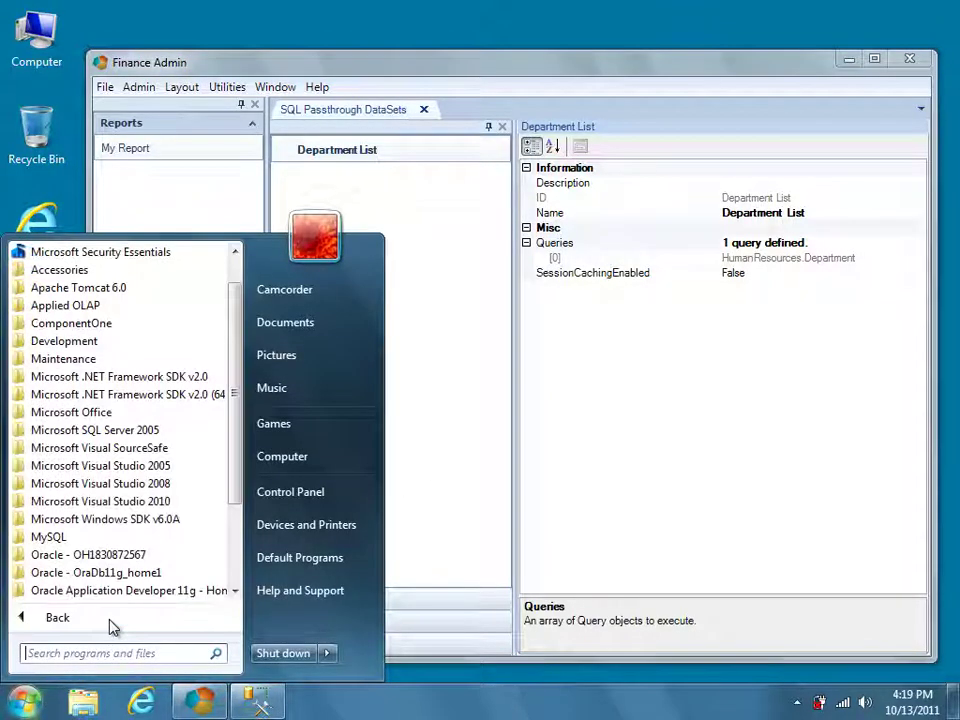
click(127, 414)
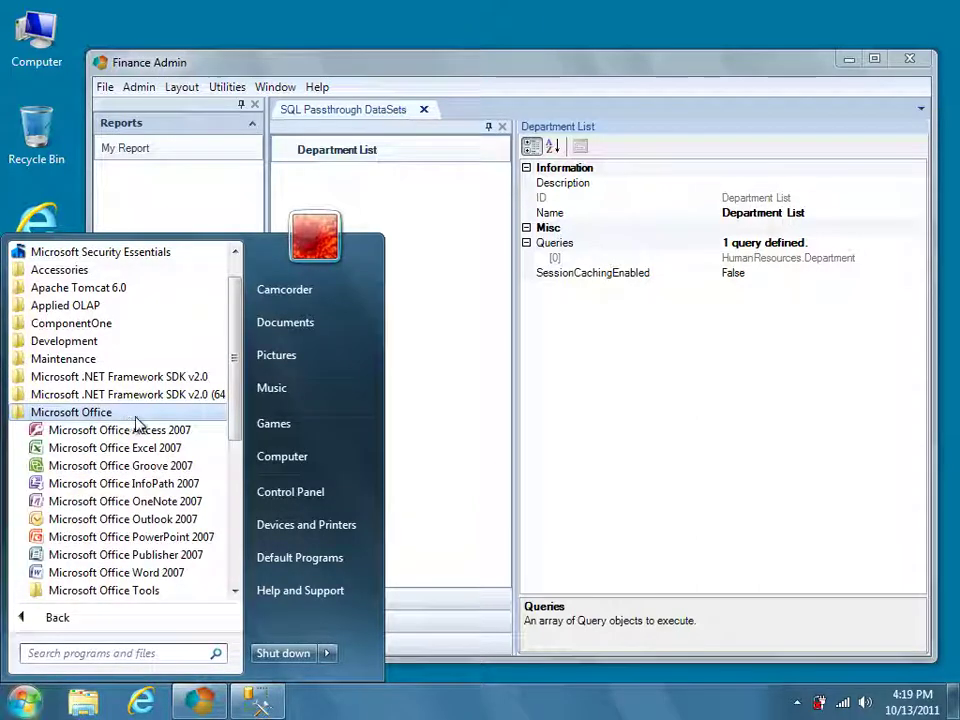
click(185, 450)
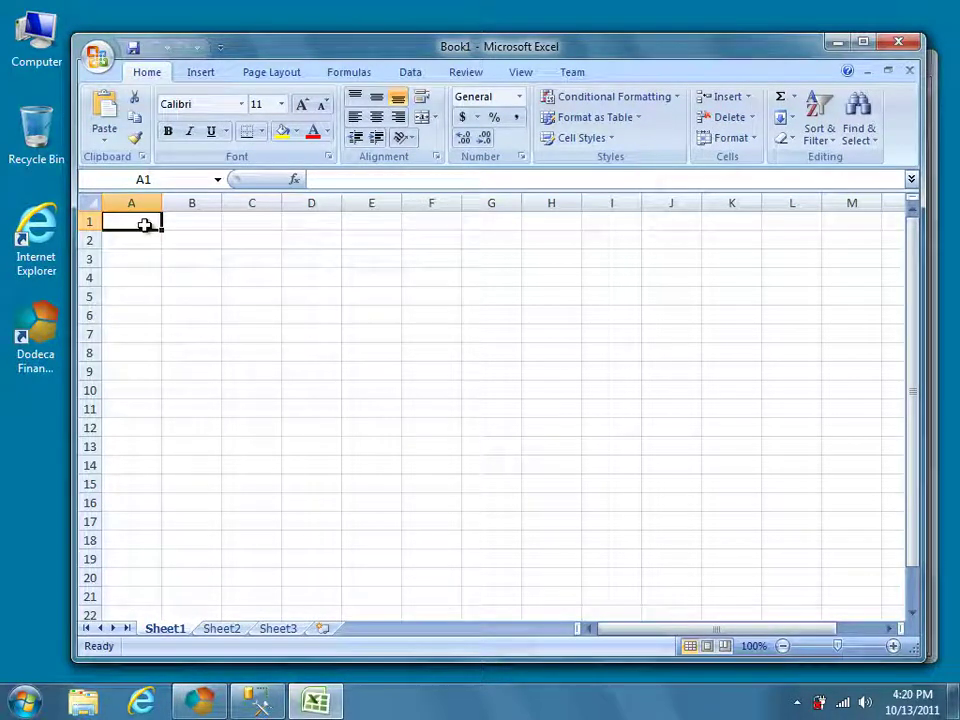
Define the name SQL.DataRange.1 for cells A1:C3, scoped to Sheet1.
drag(144, 224, 234, 258)
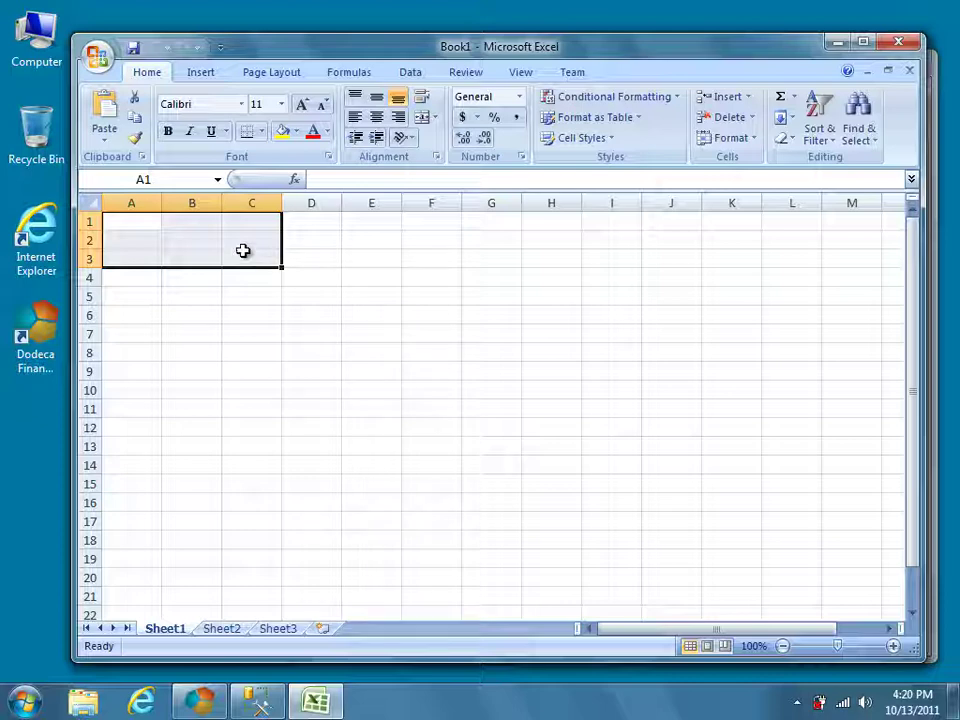
click(366, 79)
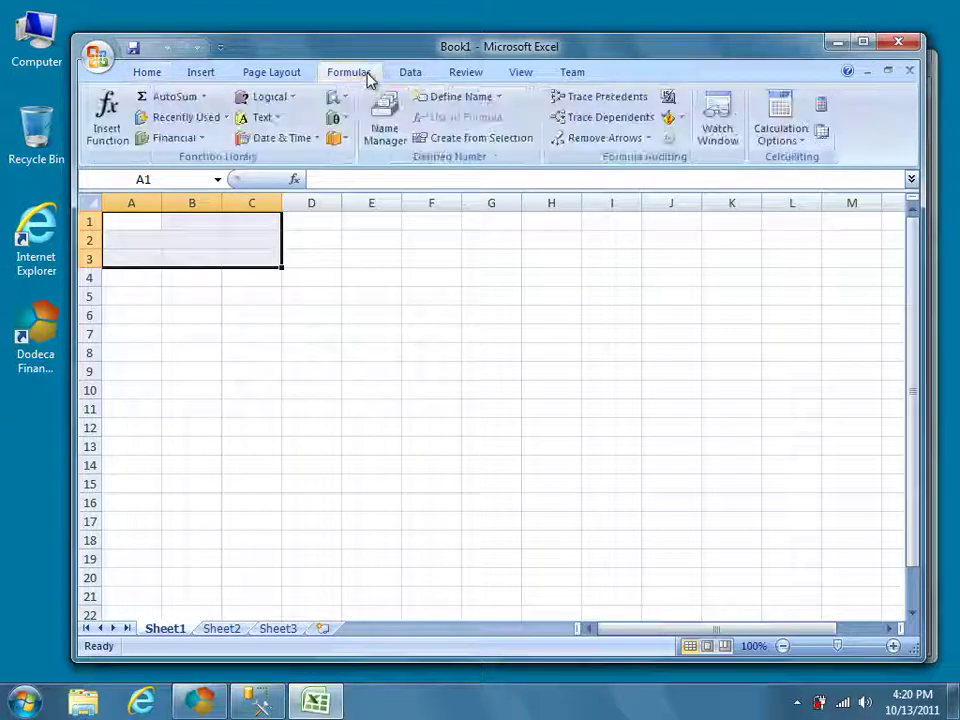
click(386, 117)
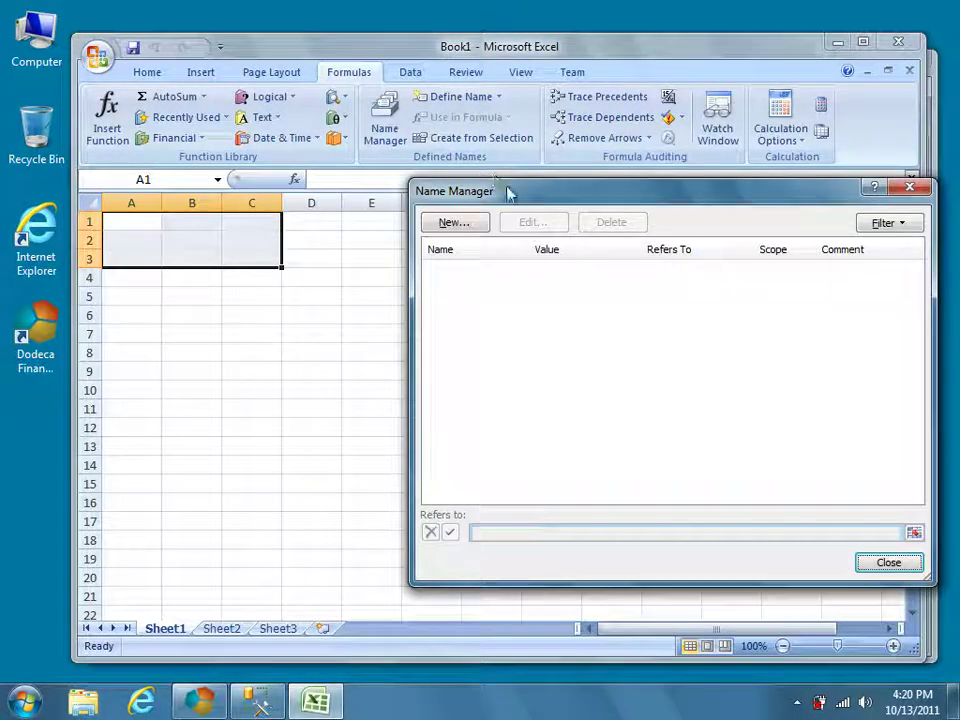
drag(508, 190, 408, 210)
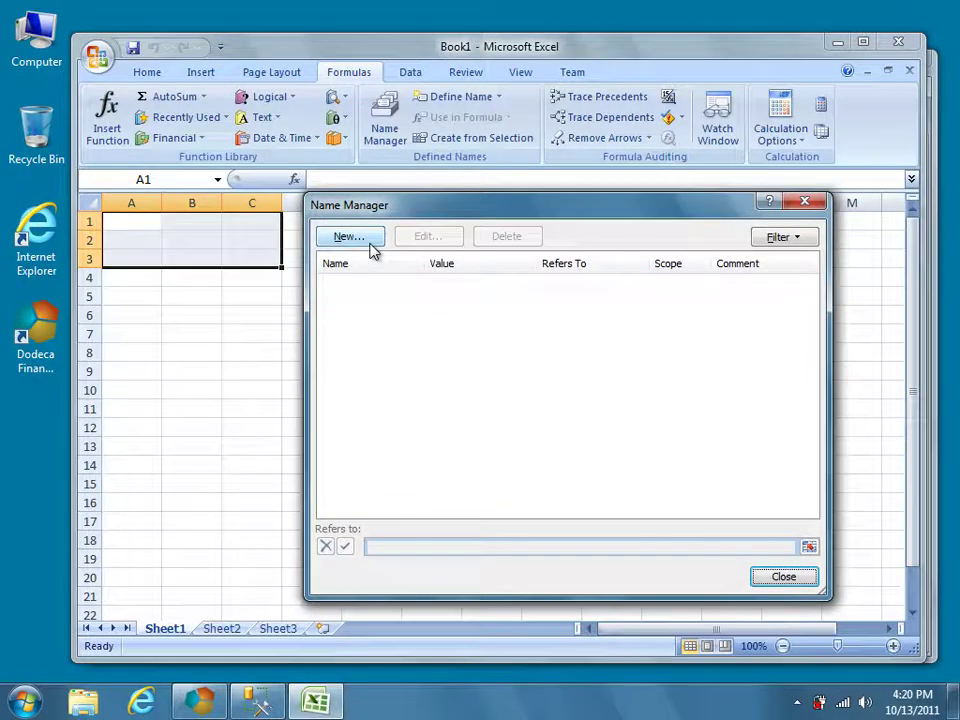
click(369, 242)
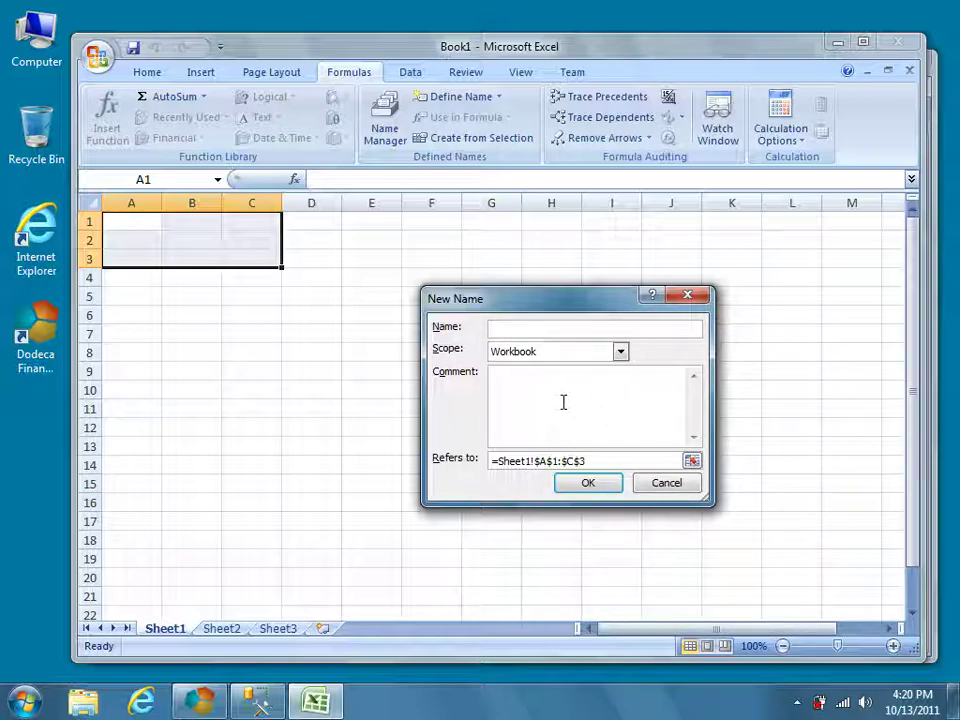
text(SQL.DataRange.1)
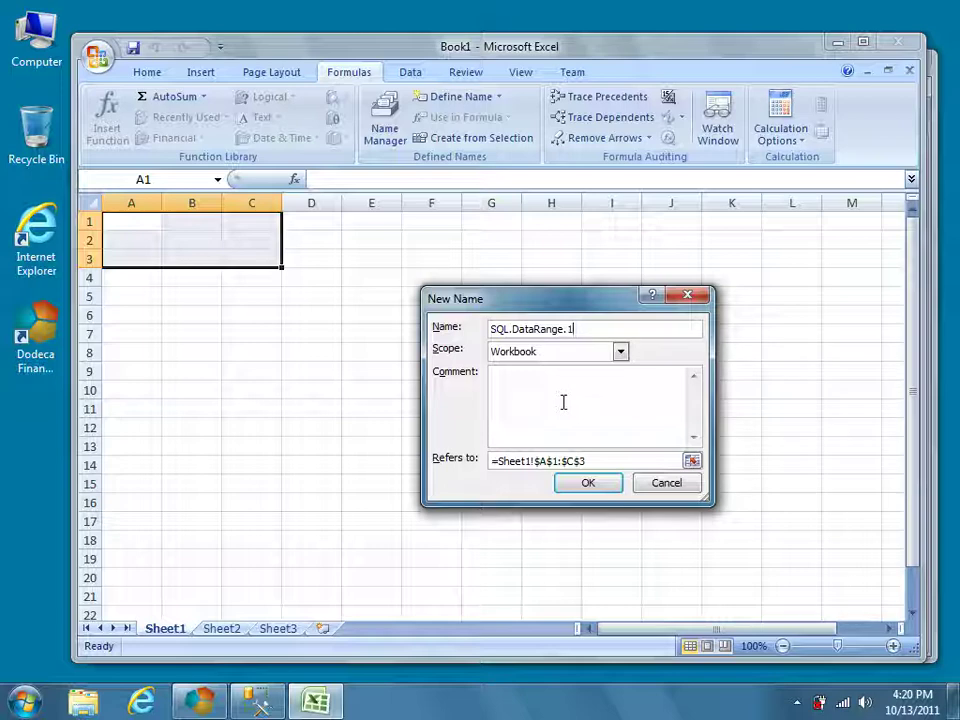
click(620, 358)
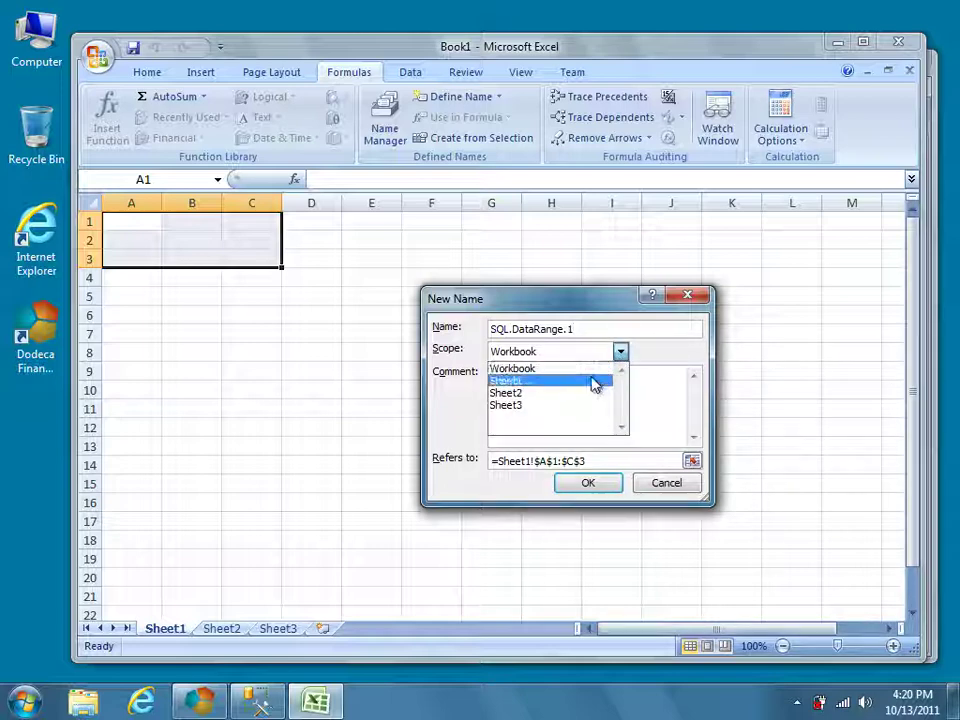
click(595, 383)
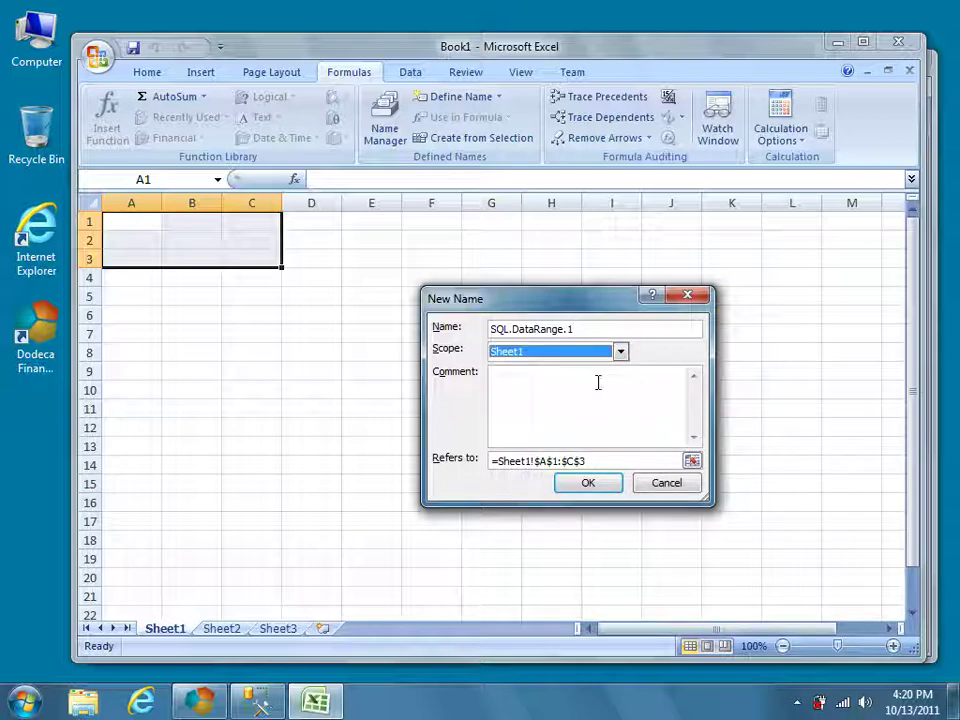
click(588, 483)
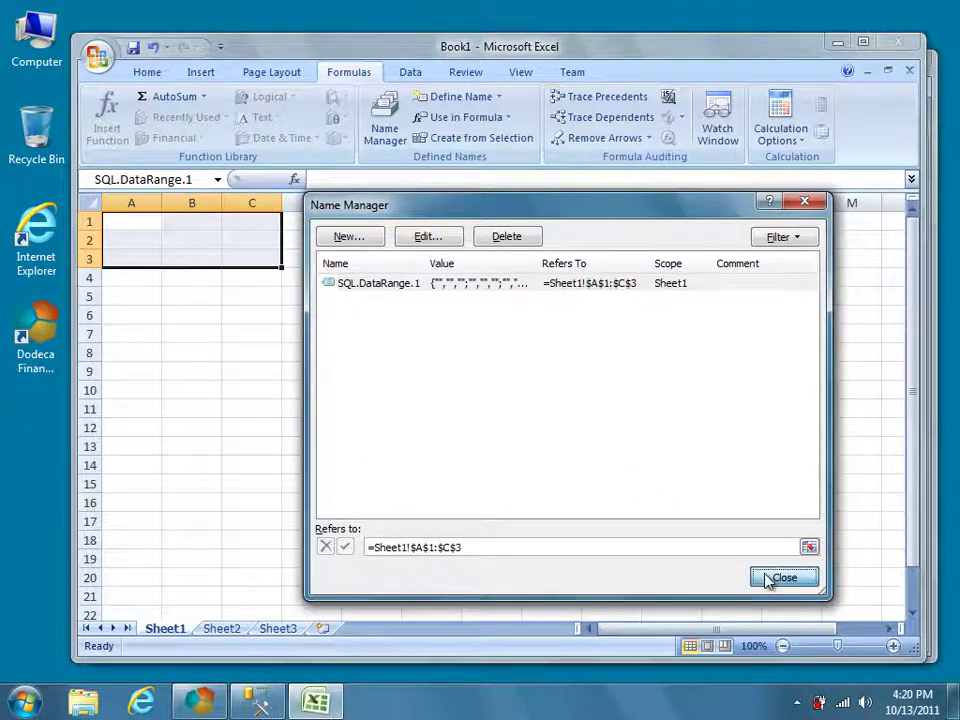
click(767, 578)
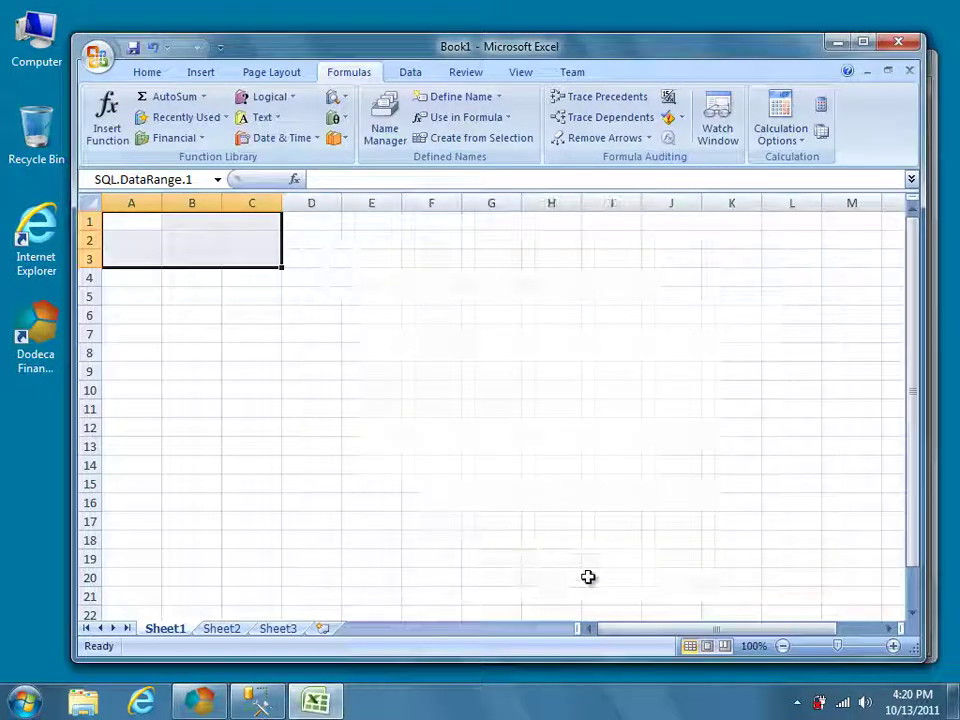
Delete Sheet2 and Sheet3 from the workbook.
ctrl+click(222, 629)
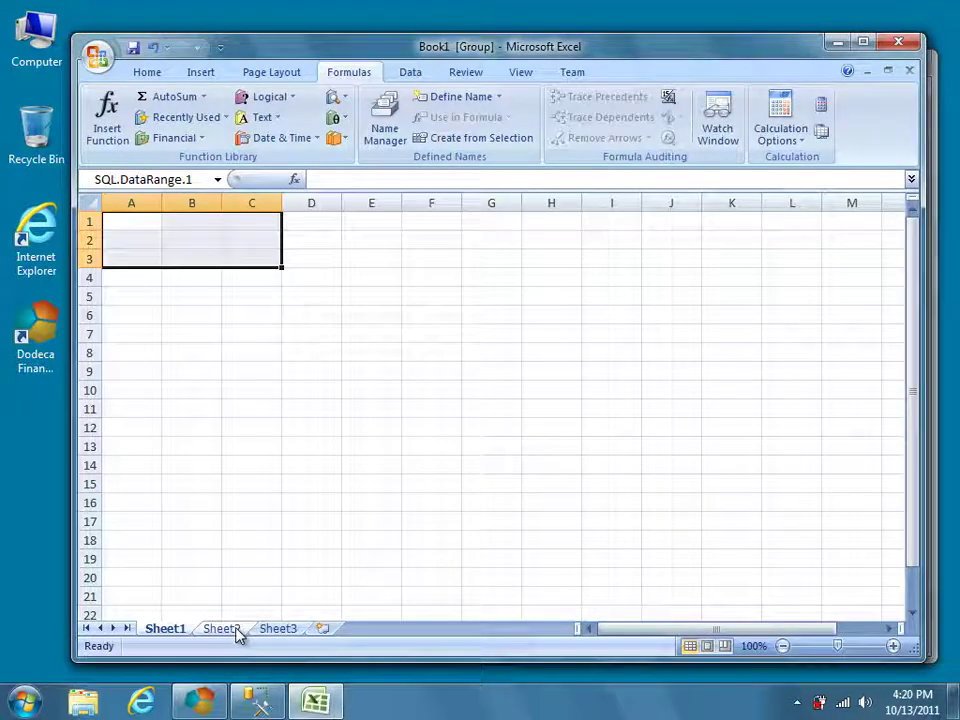
ctrl+click(274, 629)
click(236, 630)
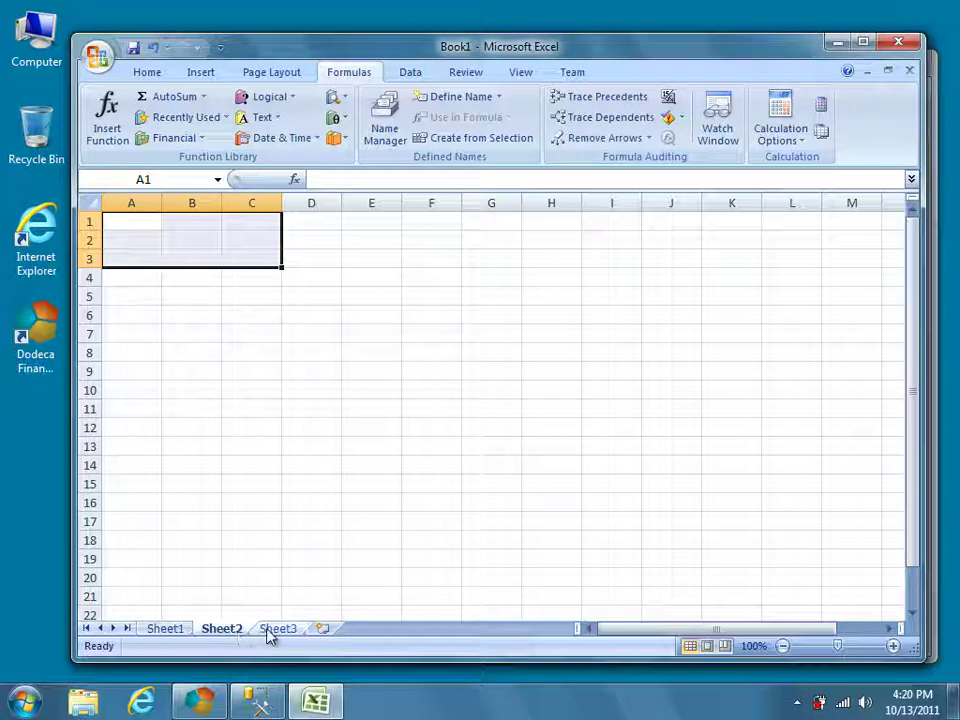
ctrl+click(268, 630)
right_click(270, 629)
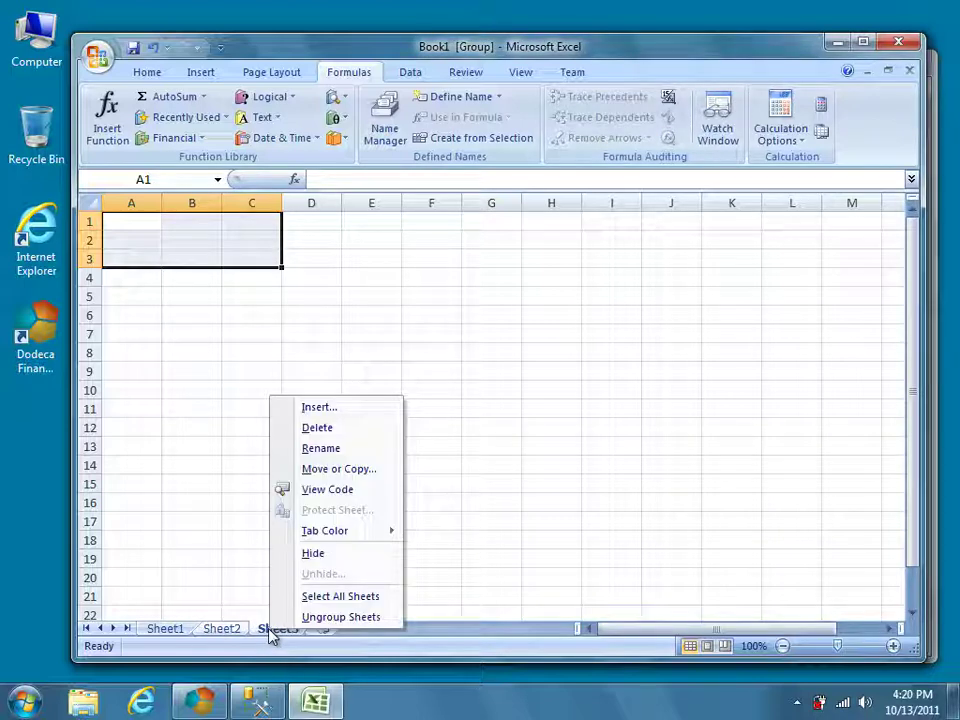
click(335, 433)
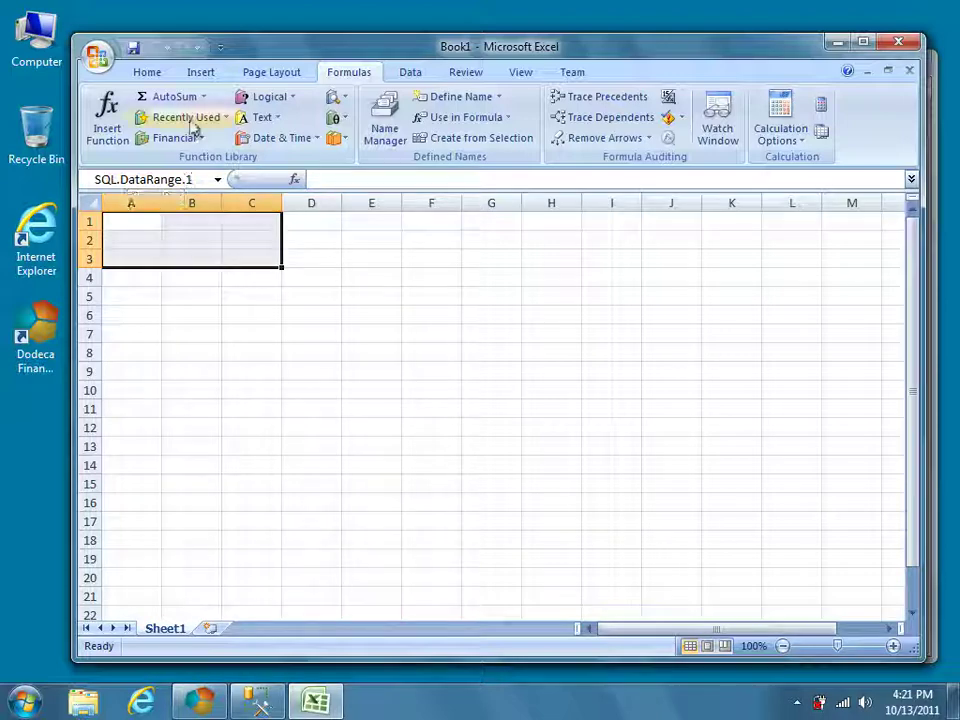
Save the workbook to the Desktop as Department List.xlsx.
click(134, 49)
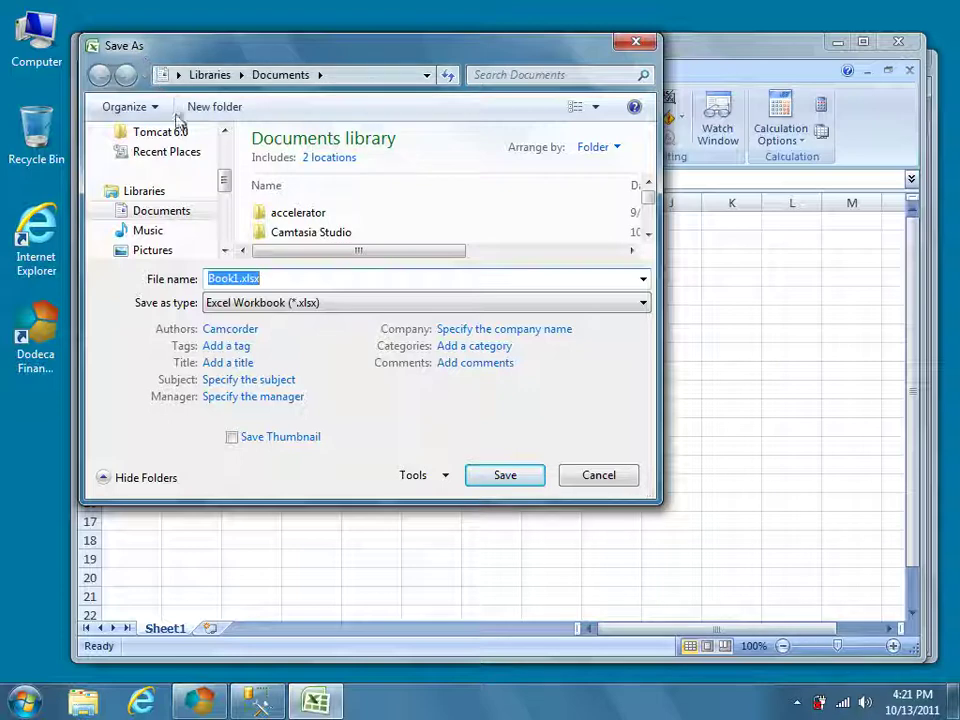
scroll(222, 170, up, 3)
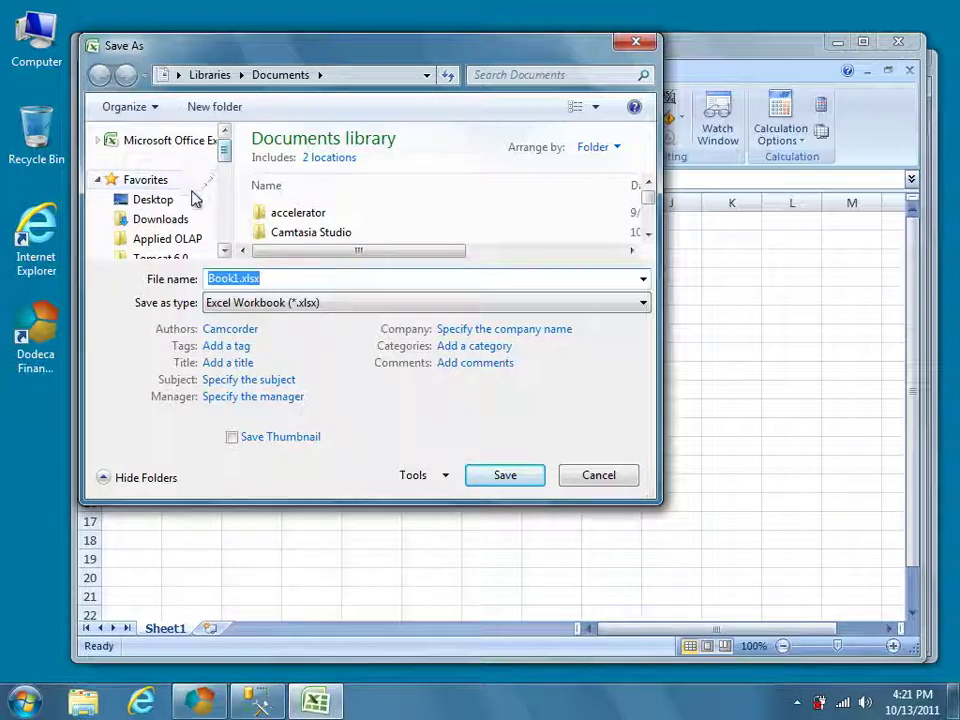
click(190, 201)
click(233, 275)
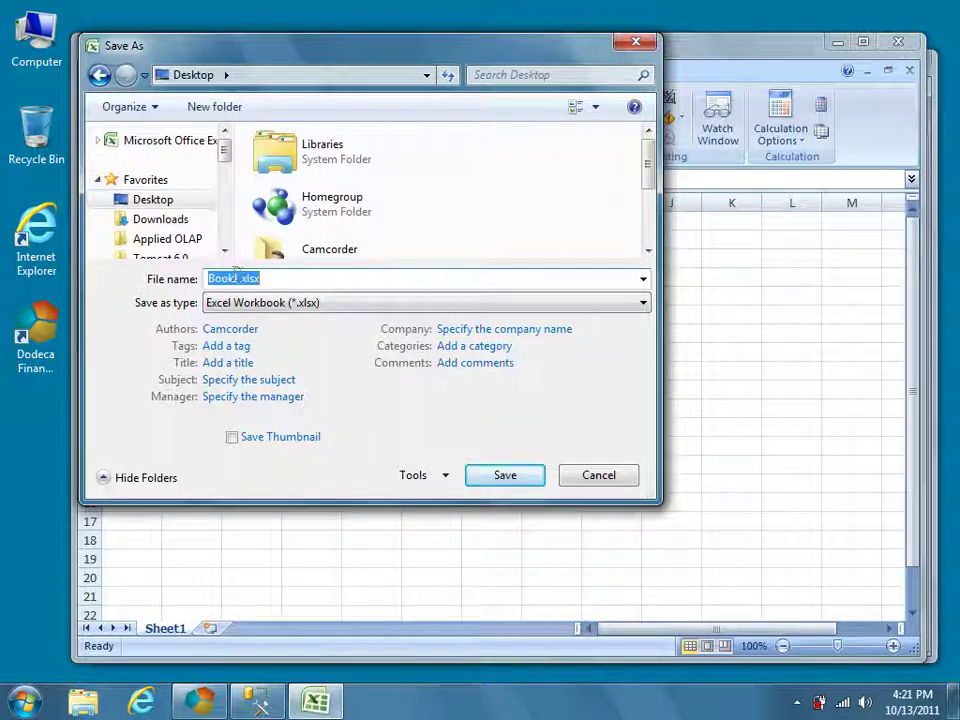
click(237, 278)
drag(237, 278, 205, 288)
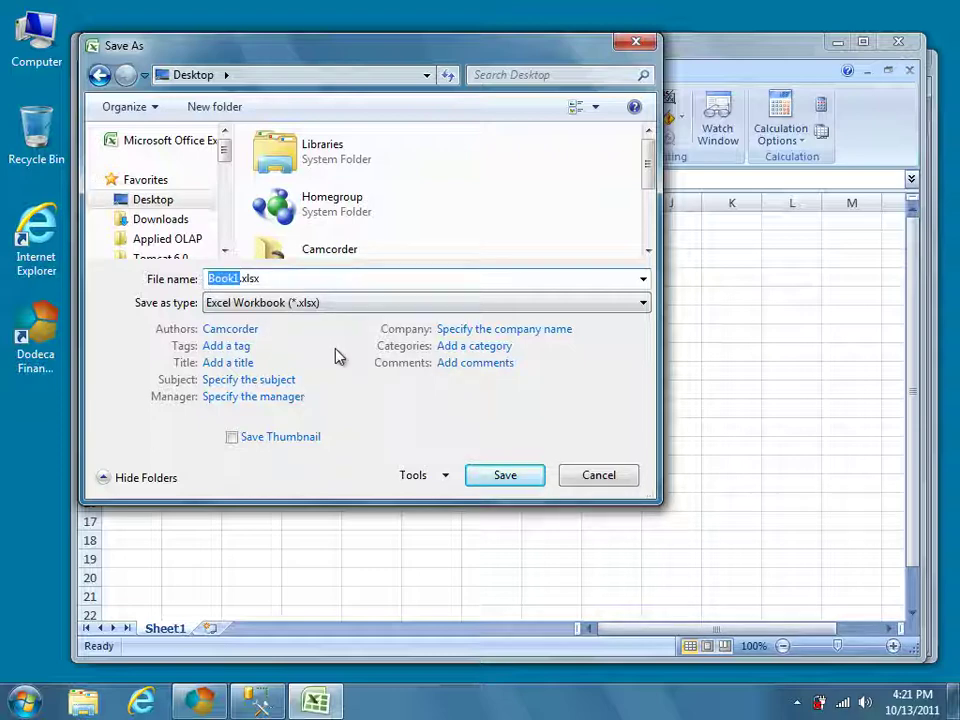
text(Department )
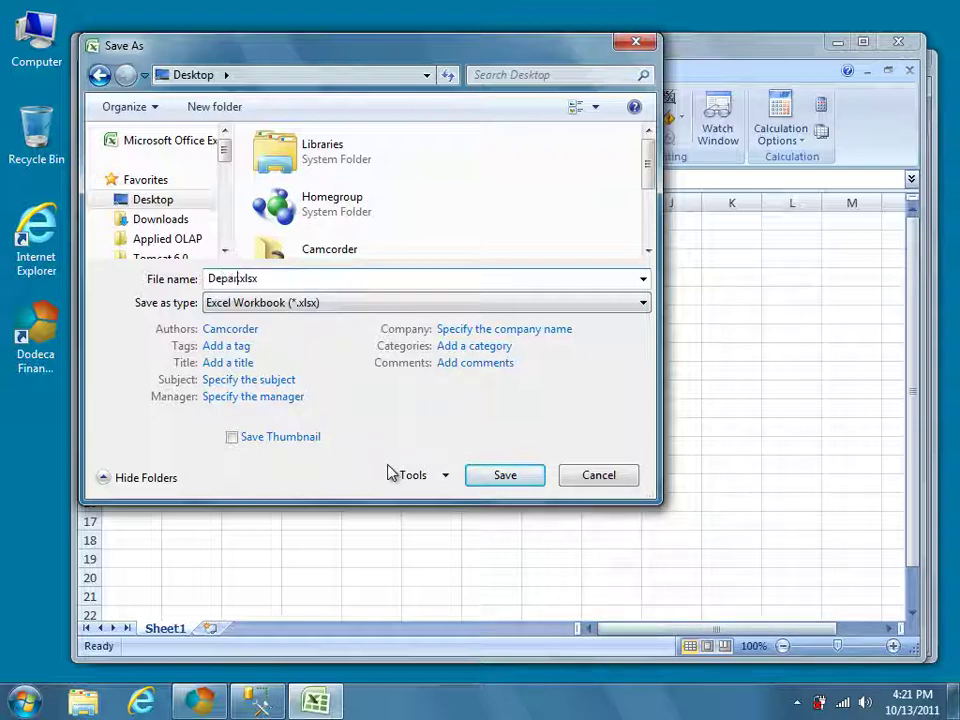
text(List)
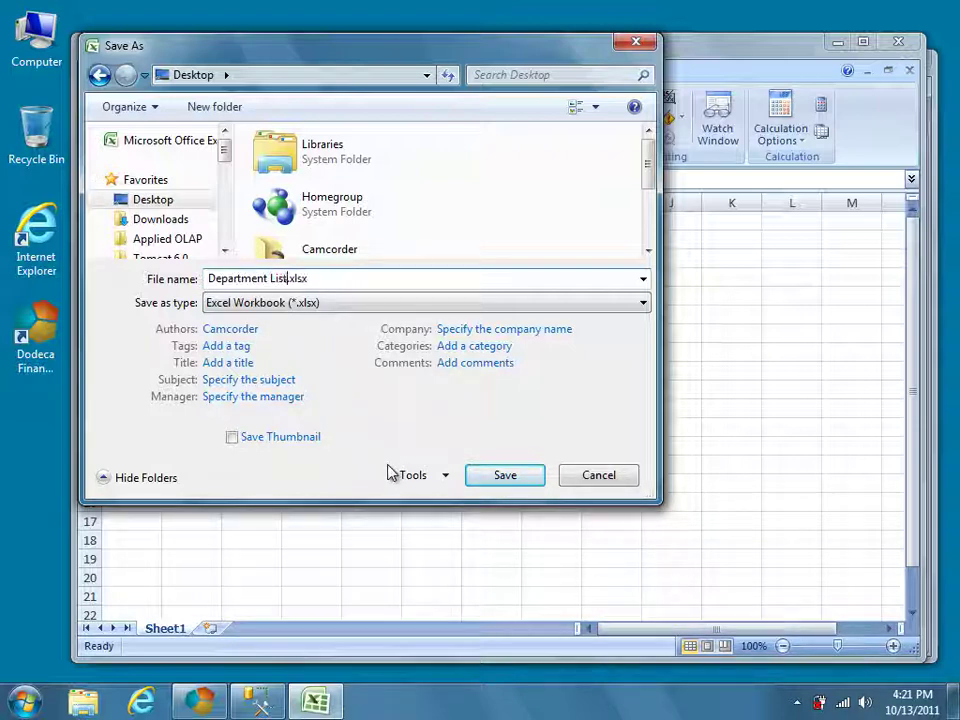
click(524, 476)
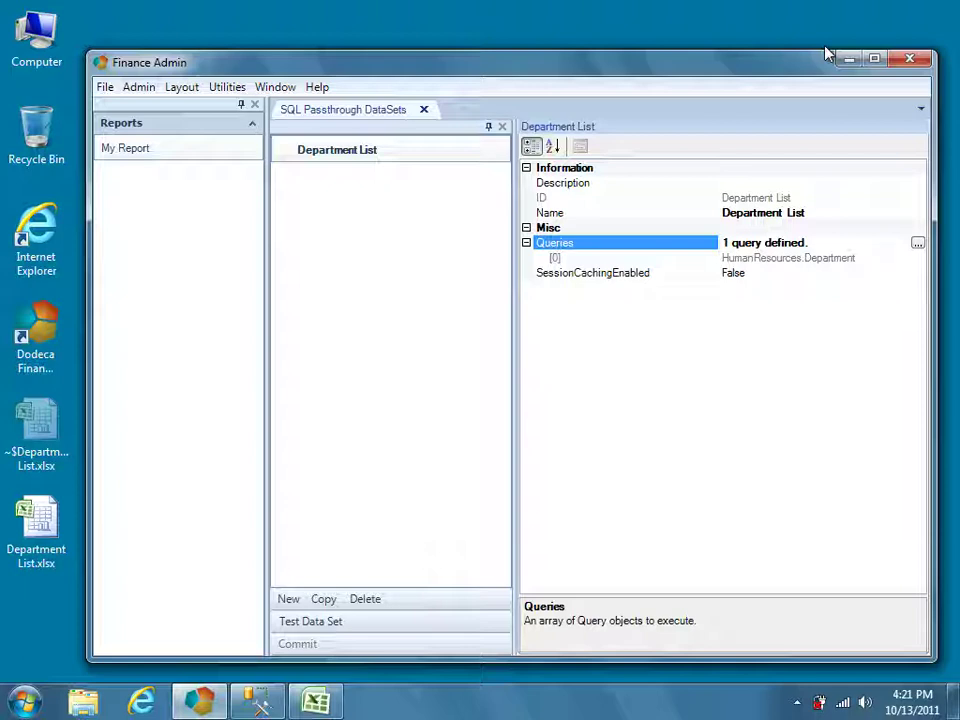
Create a new binary artifact of type Excel with ID and name Department List.
click(152, 91)
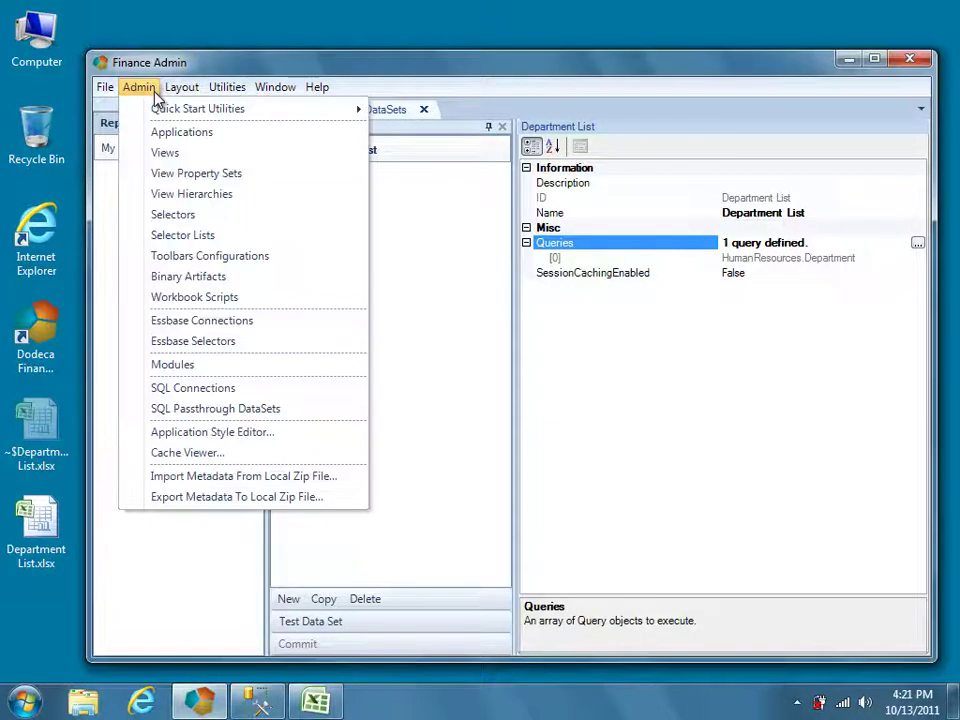
click(250, 281)
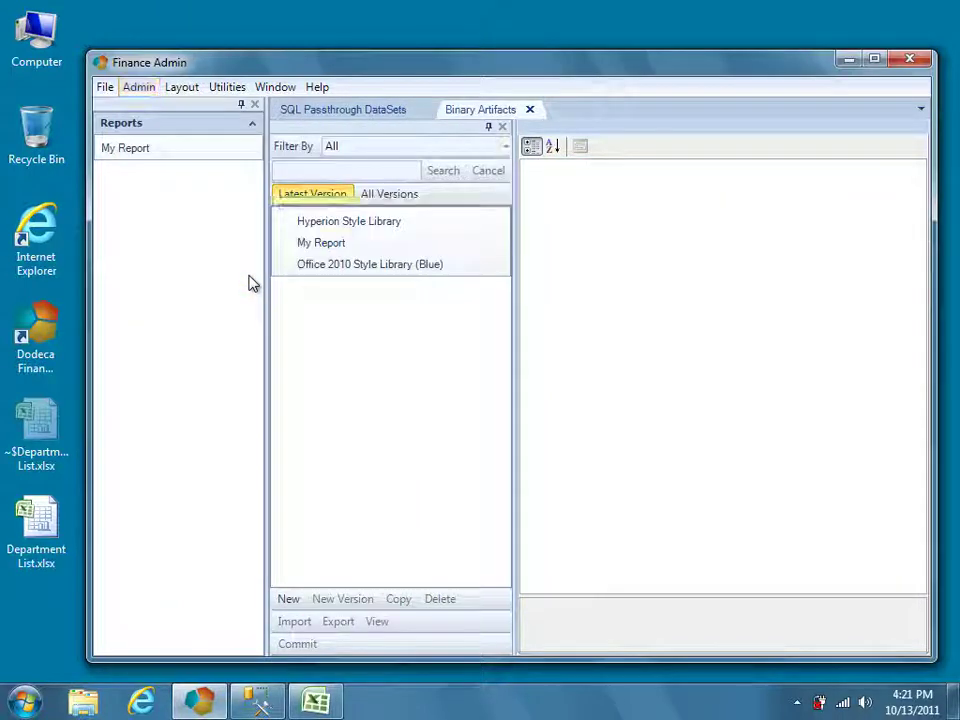
click(301, 607)
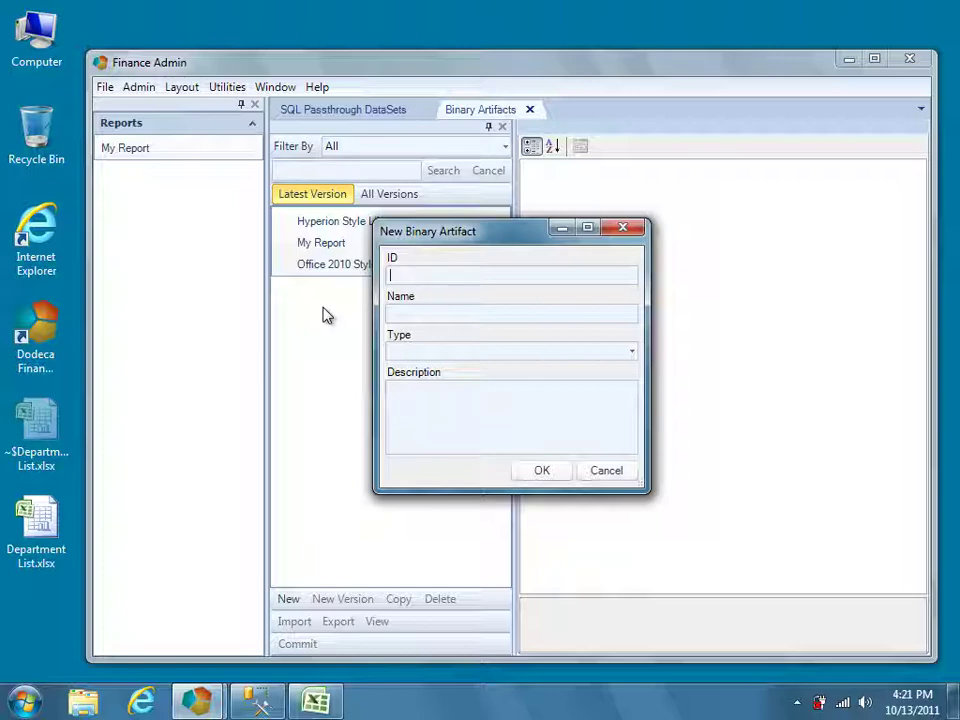
text(Department List)
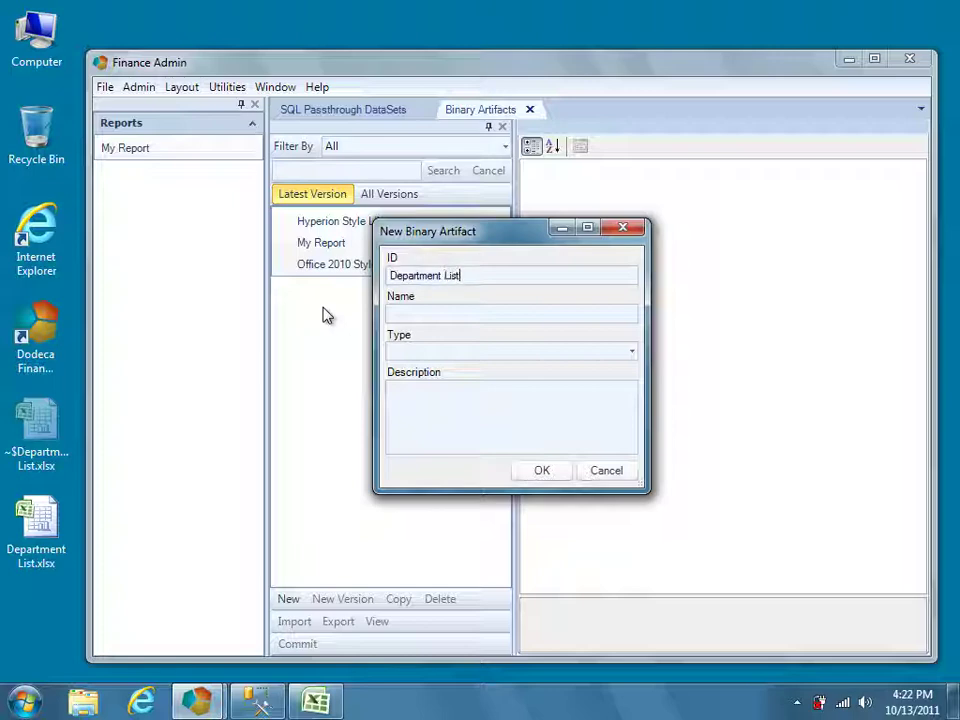
key(Tab)
text(Departmen)
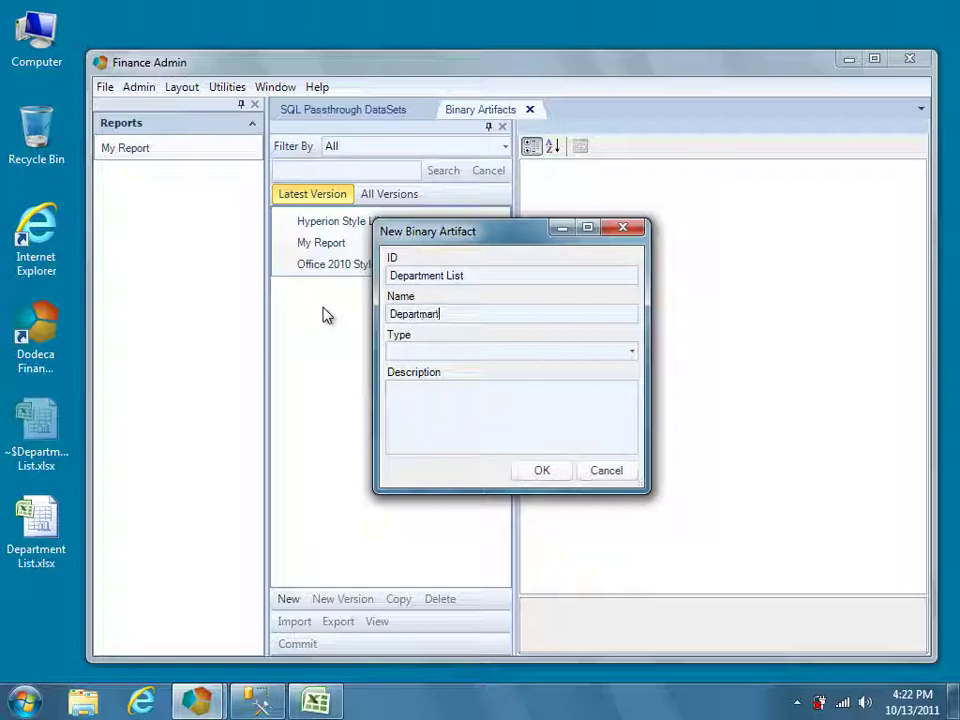
text(t List)
click(631, 353)
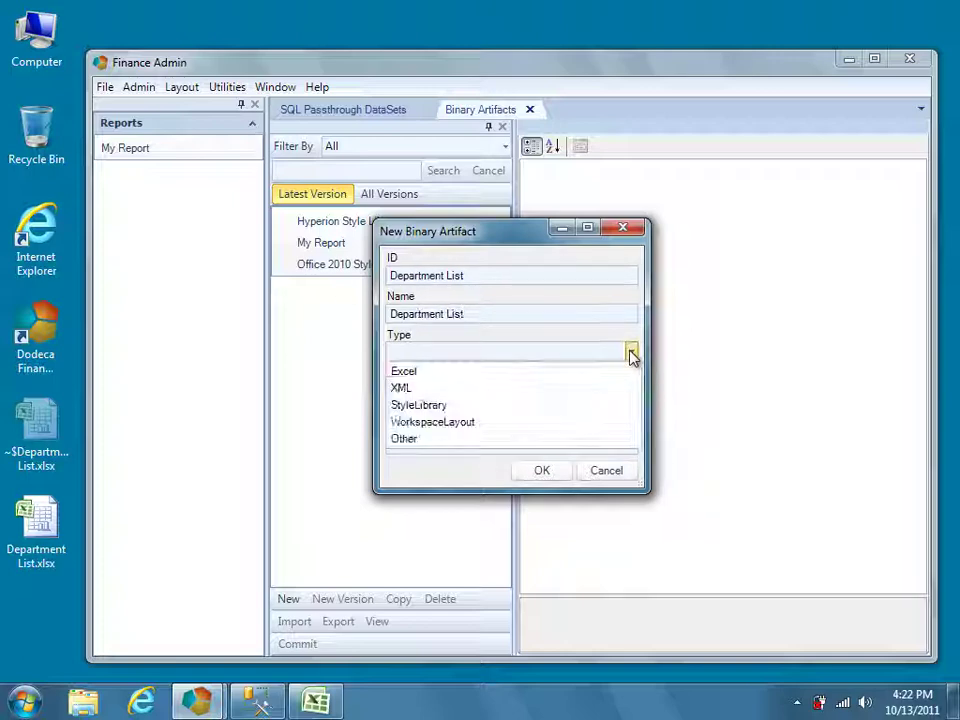
click(619, 372)
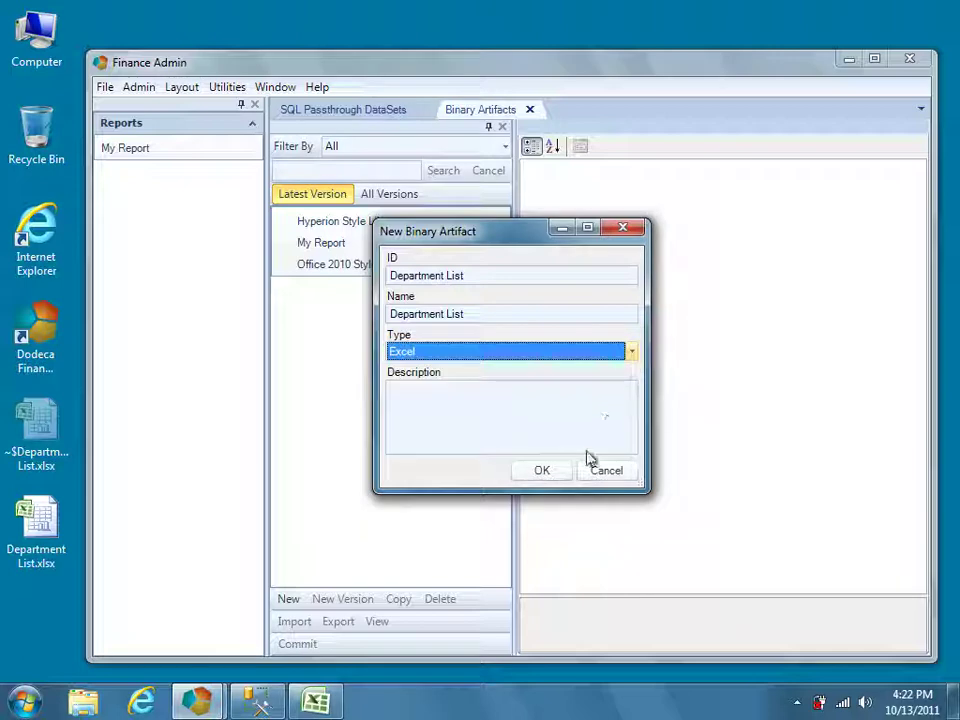
click(566, 475)
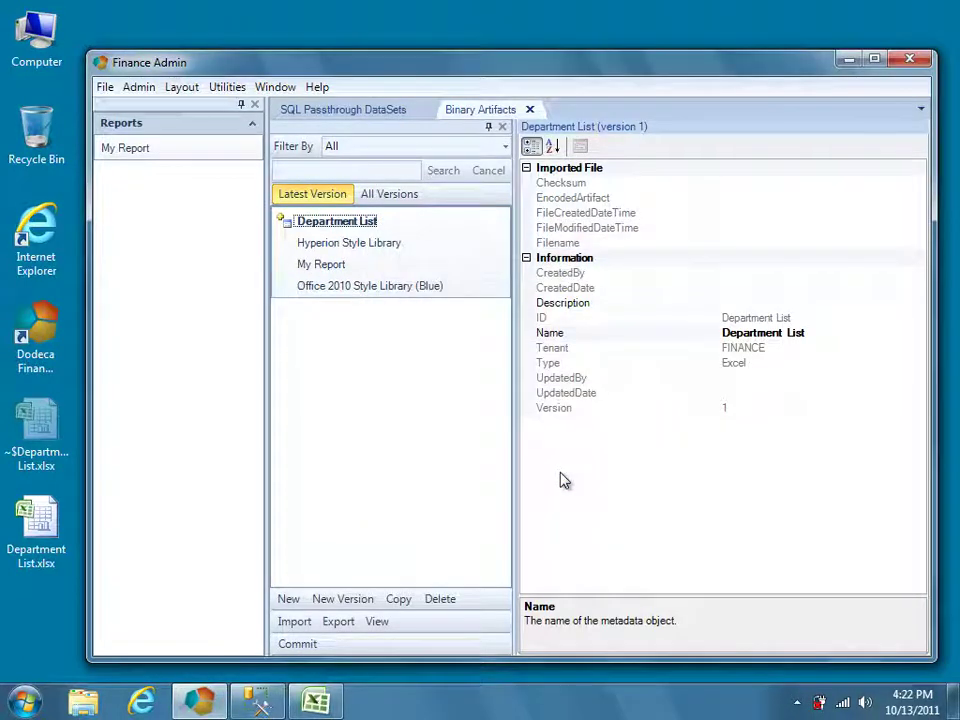
Import Department List.xlsx from the Desktop into the Department List binary artifact and commit the changes.
click(314, 628)
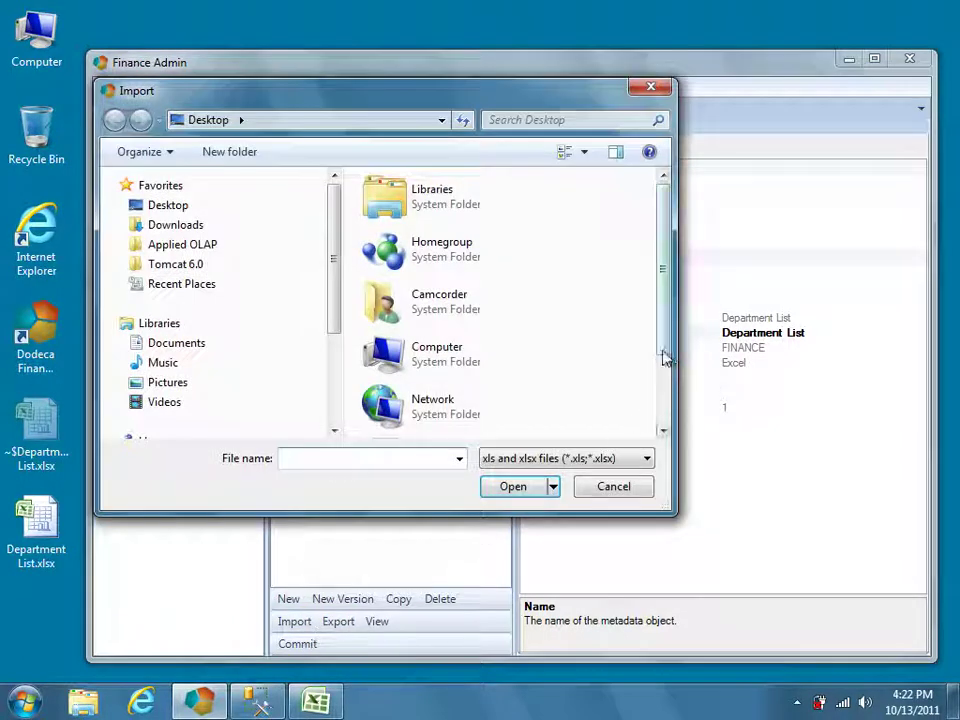
drag(665, 357, 647, 433)
click(582, 434)
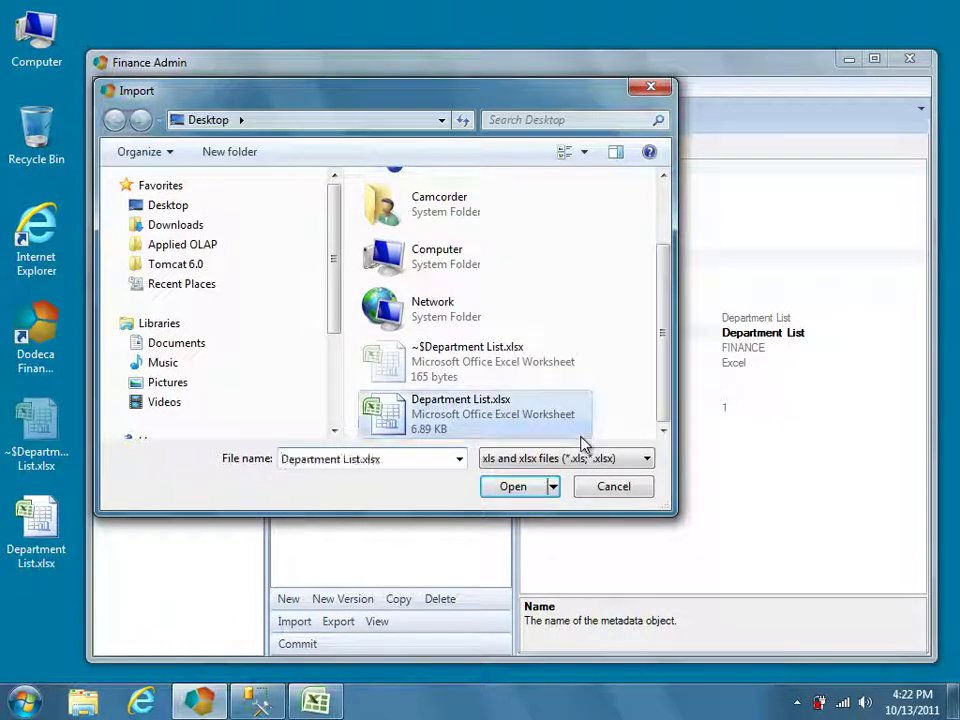
click(540, 488)
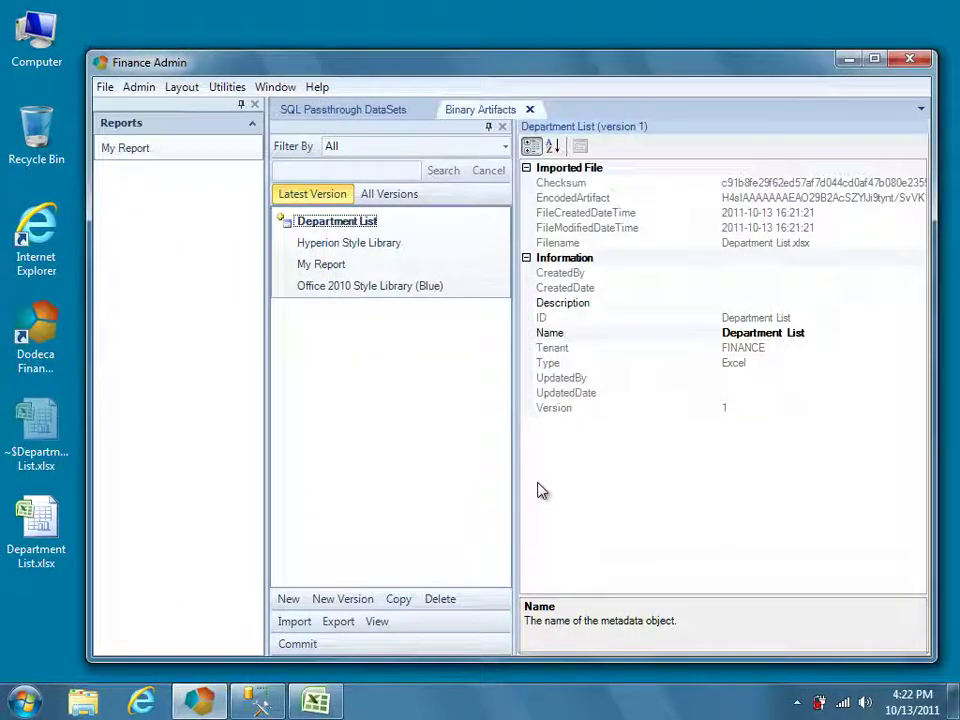
click(316, 652)
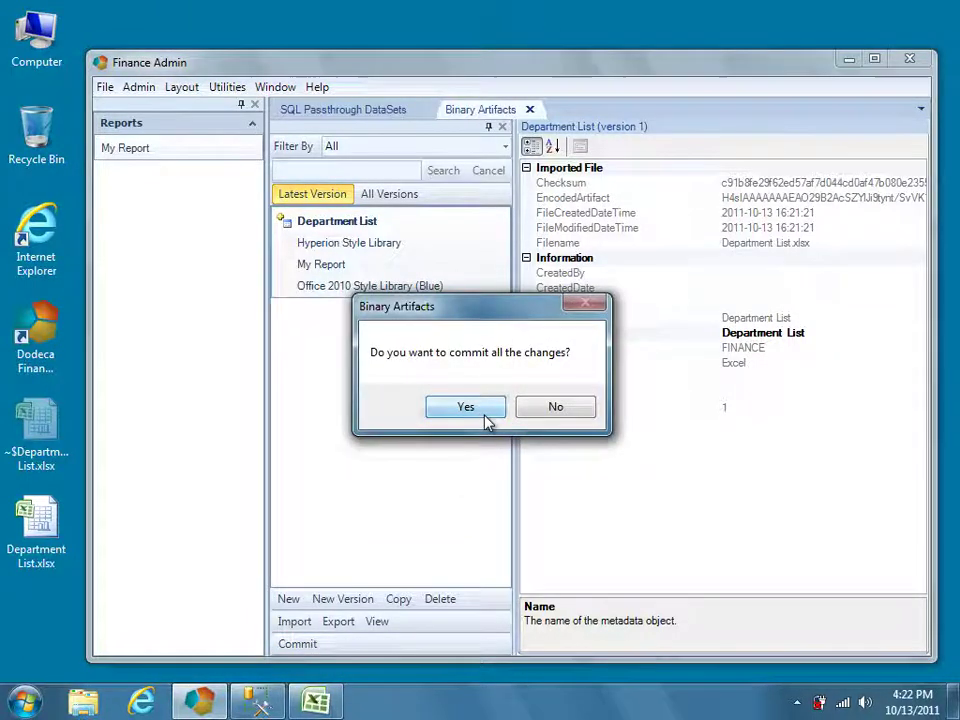
click(466, 407)
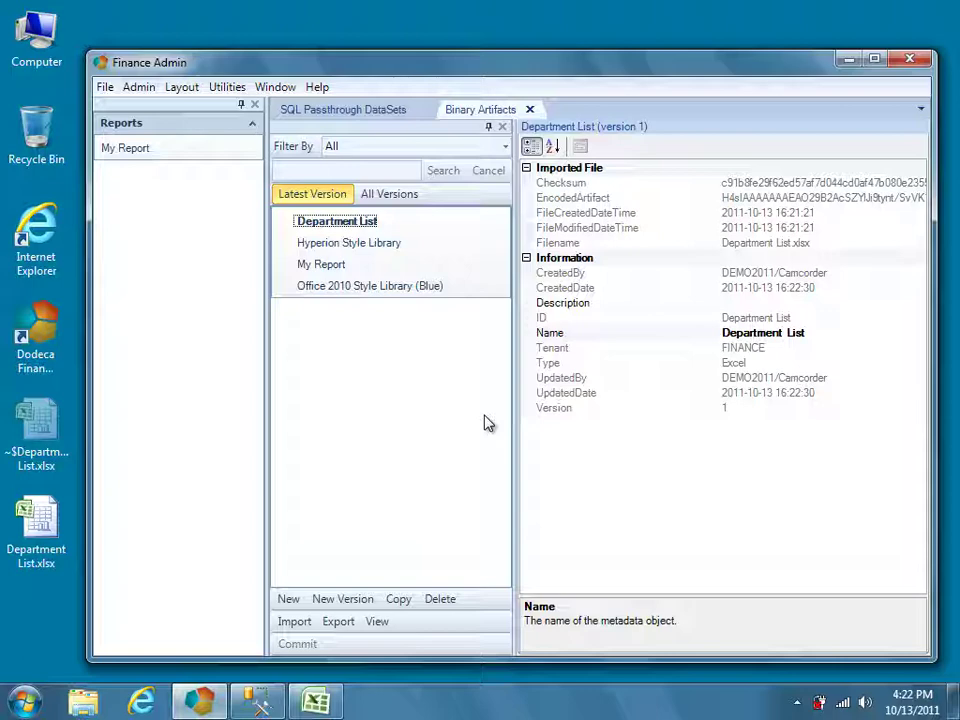
Create a new view of type SQLExcel with ID and name Department List.
click(154, 92)
click(202, 154)
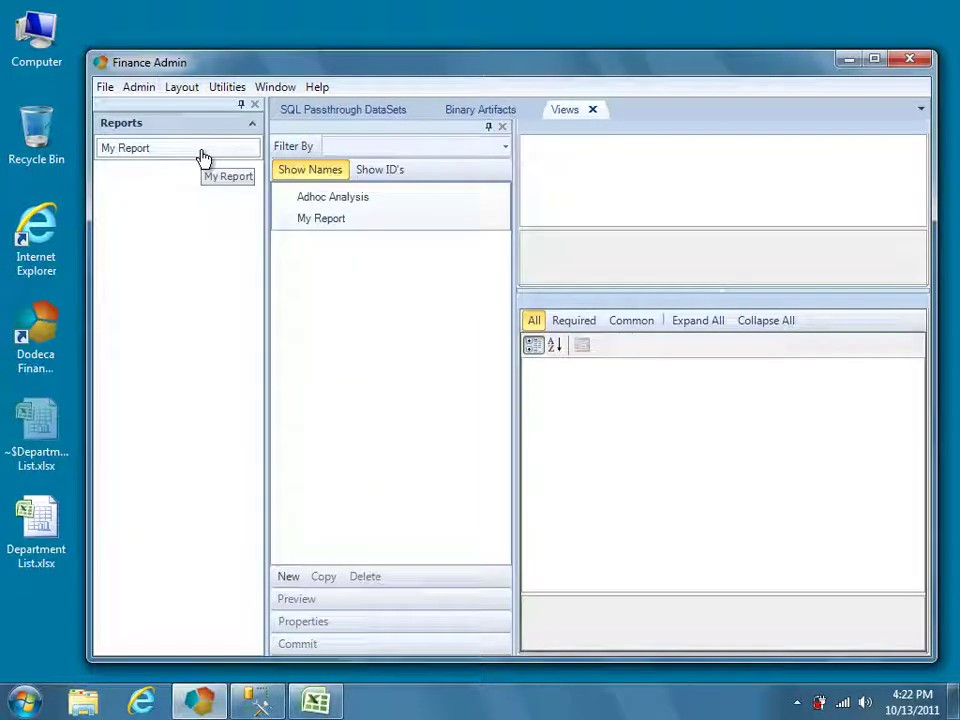
click(289, 577)
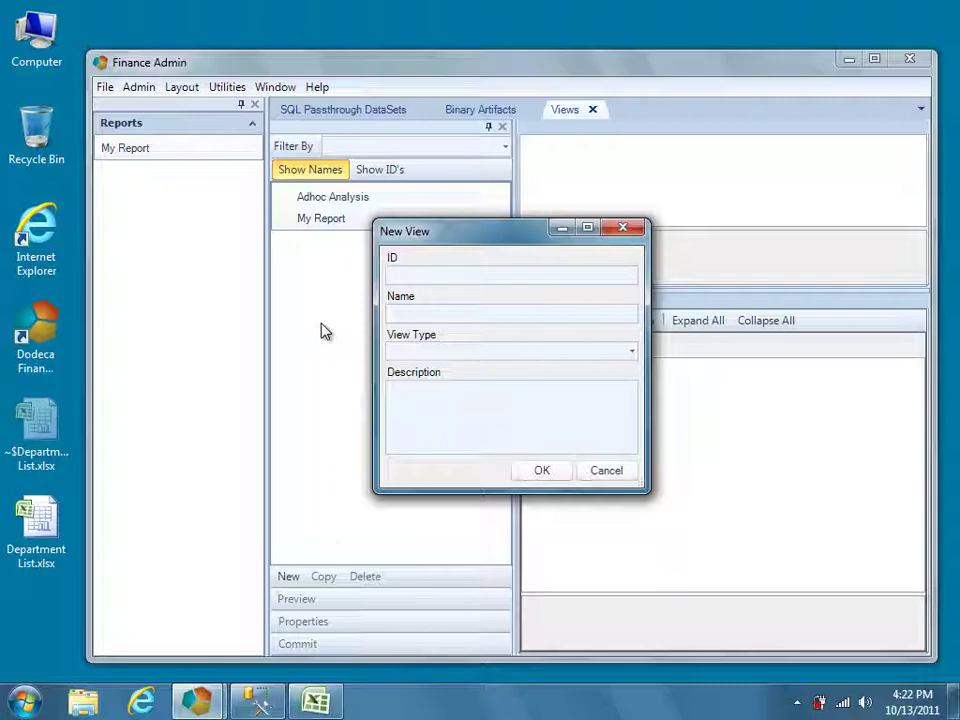
text(Department List)
key(Tab)
text(De)
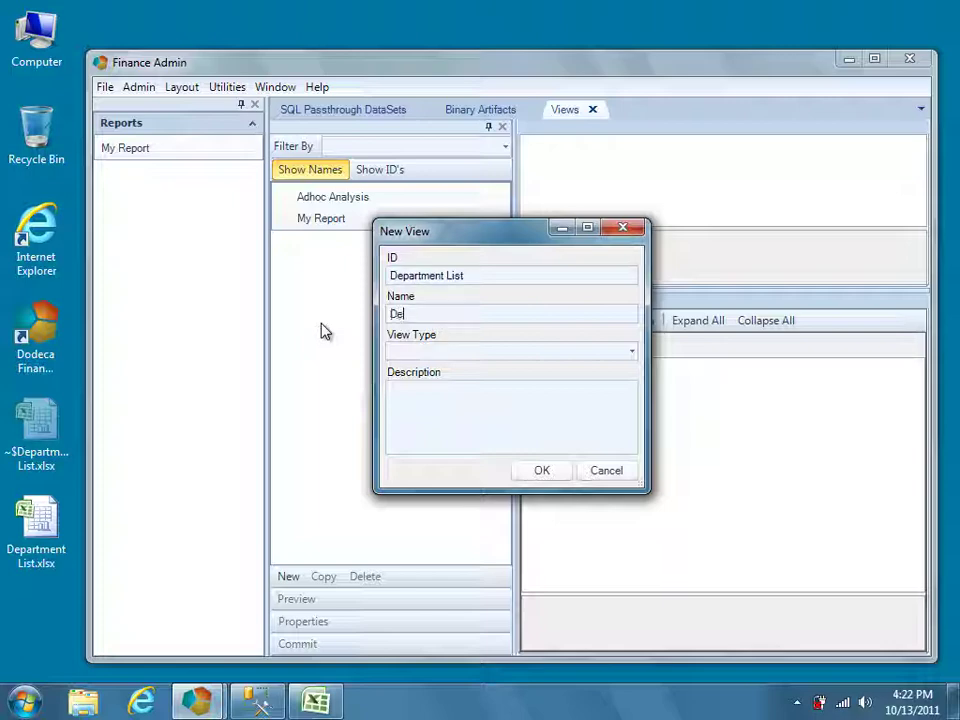
text(partment List)
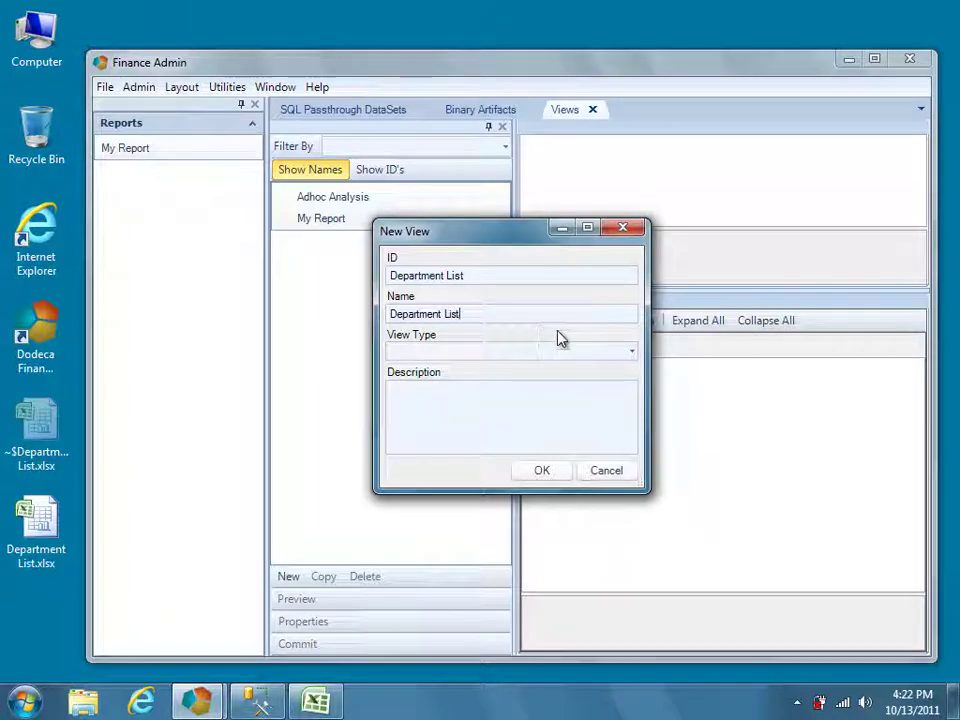
click(632, 351)
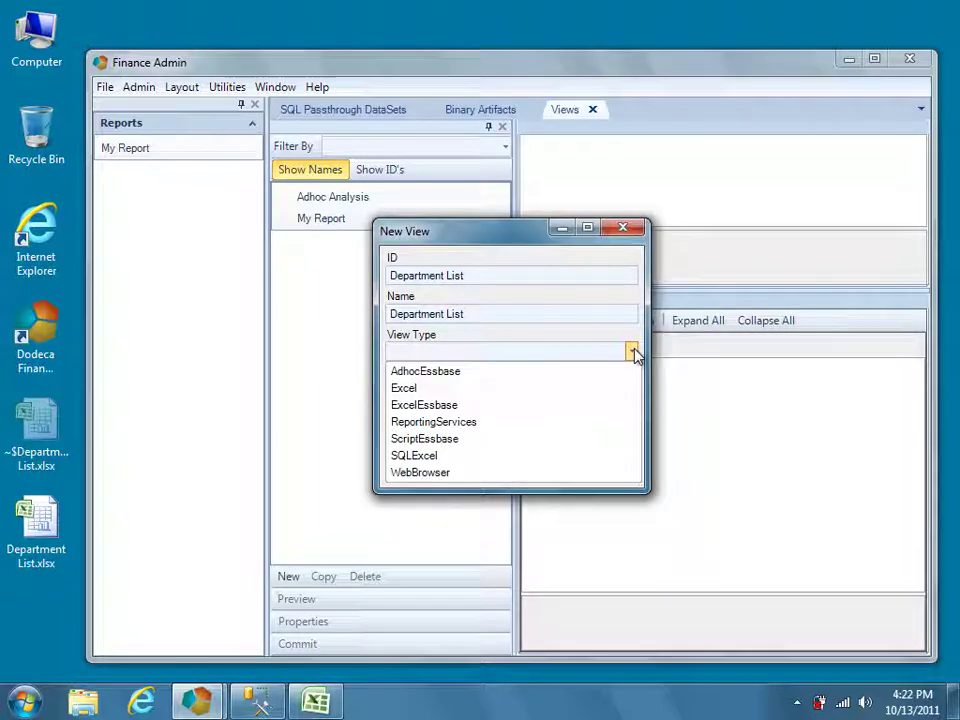
click(576, 459)
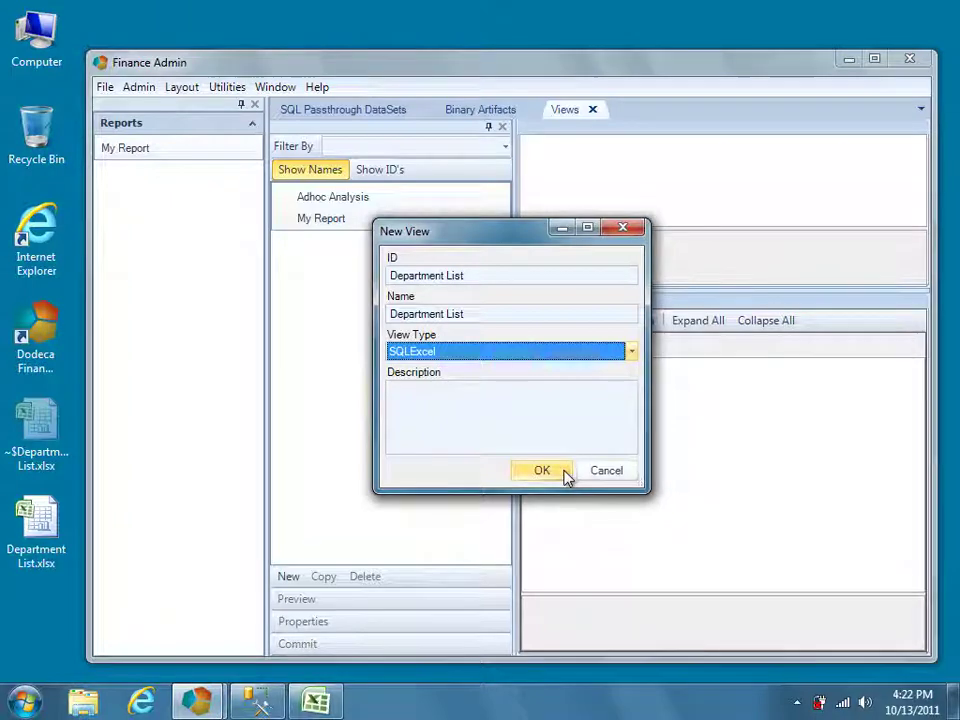
click(563, 473)
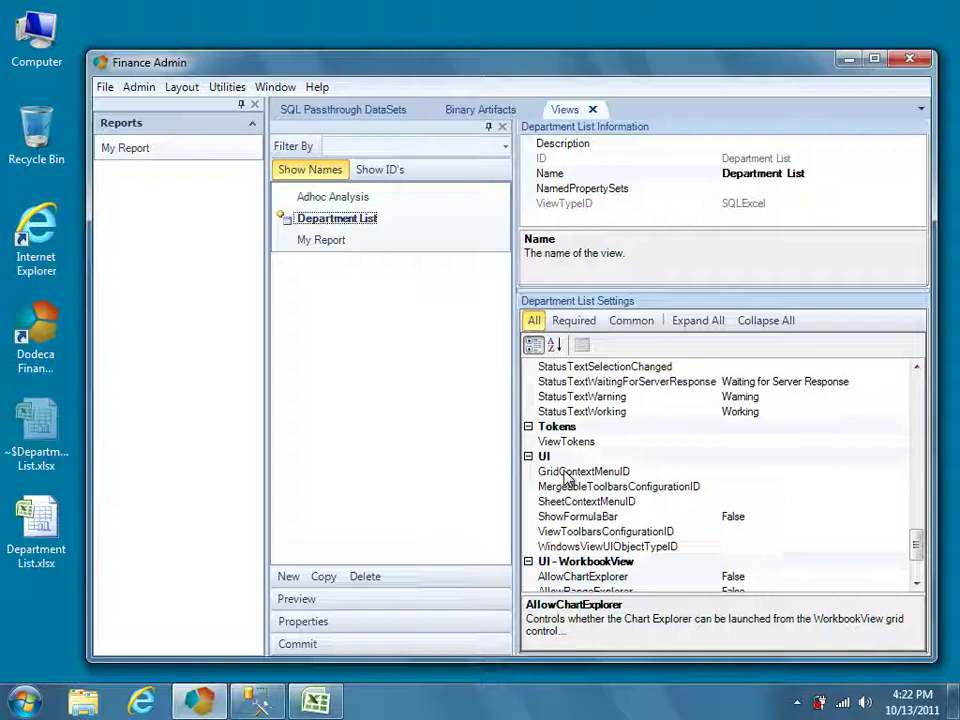
Among the view's required settings, assign Department List version 1 as the Excel template binary artifact.
click(590, 326)
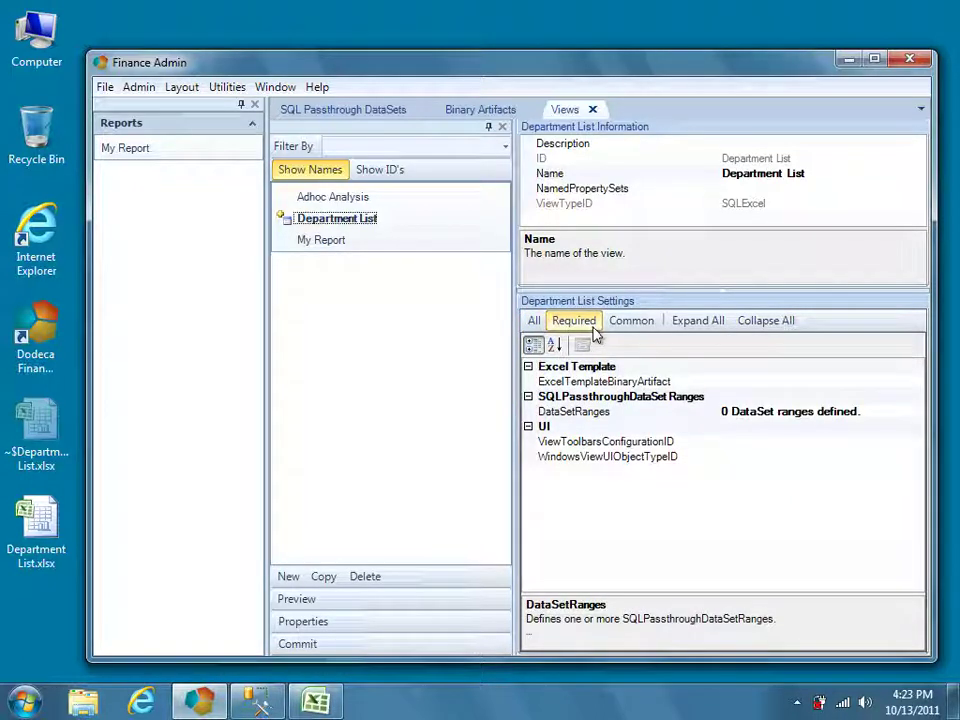
click(733, 381)
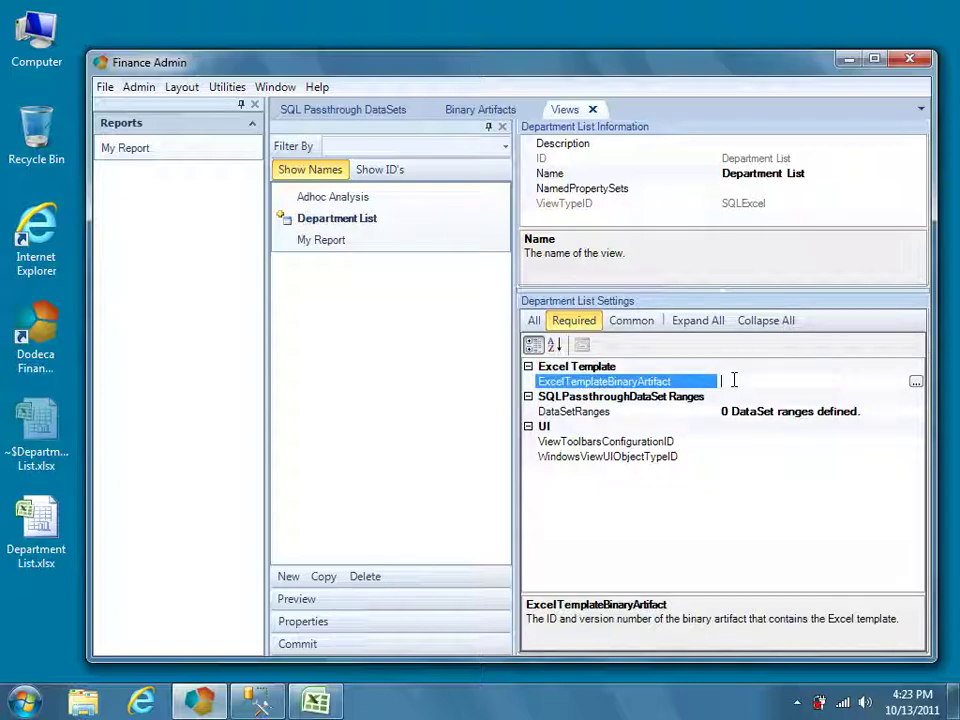
click(916, 384)
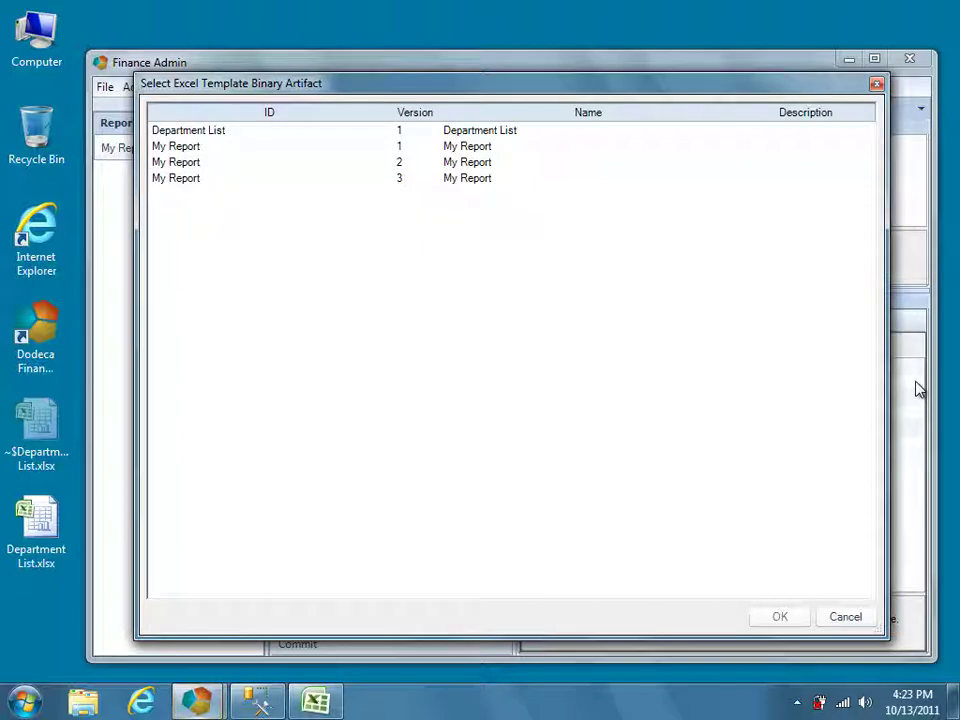
click(487, 131)
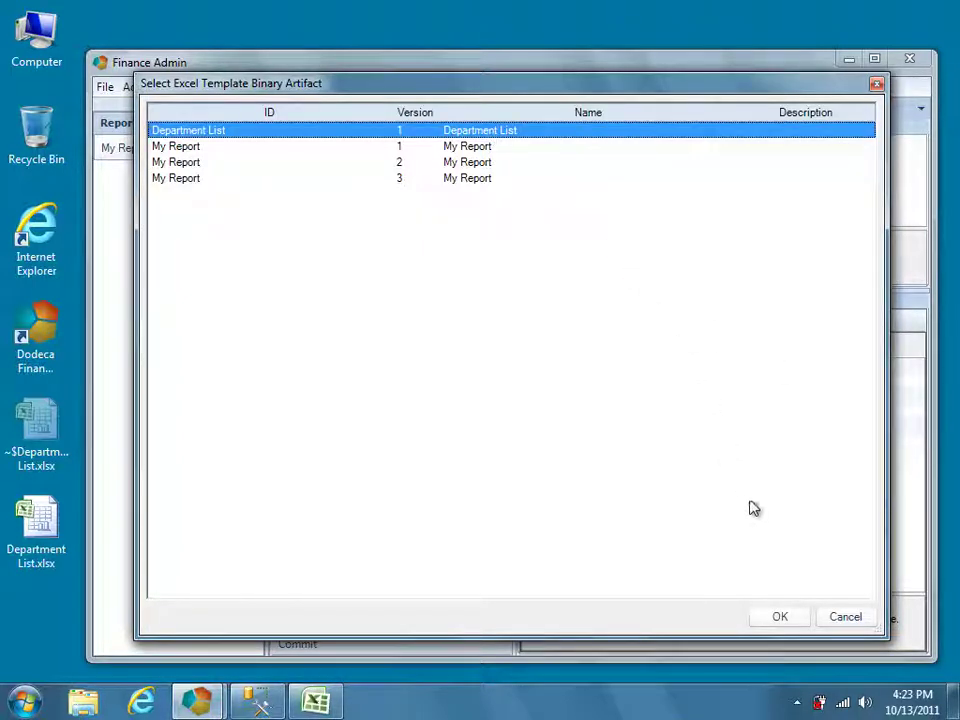
click(780, 616)
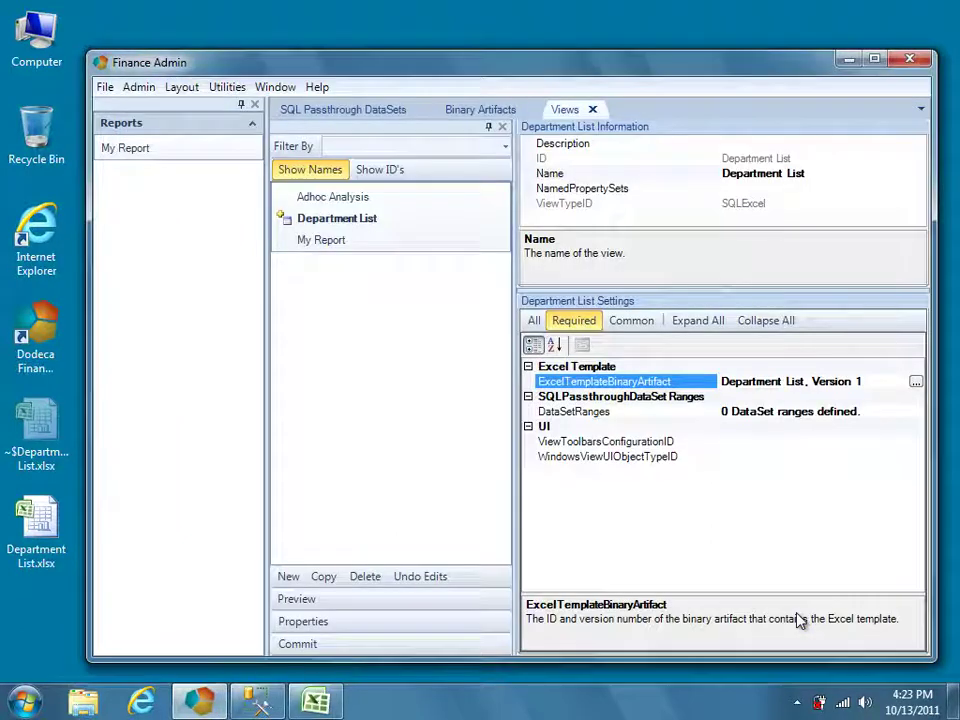
Set the view's toolbars configuration to SQL View Standard and its Windows view UI object type to WorkbookView.
click(777, 441)
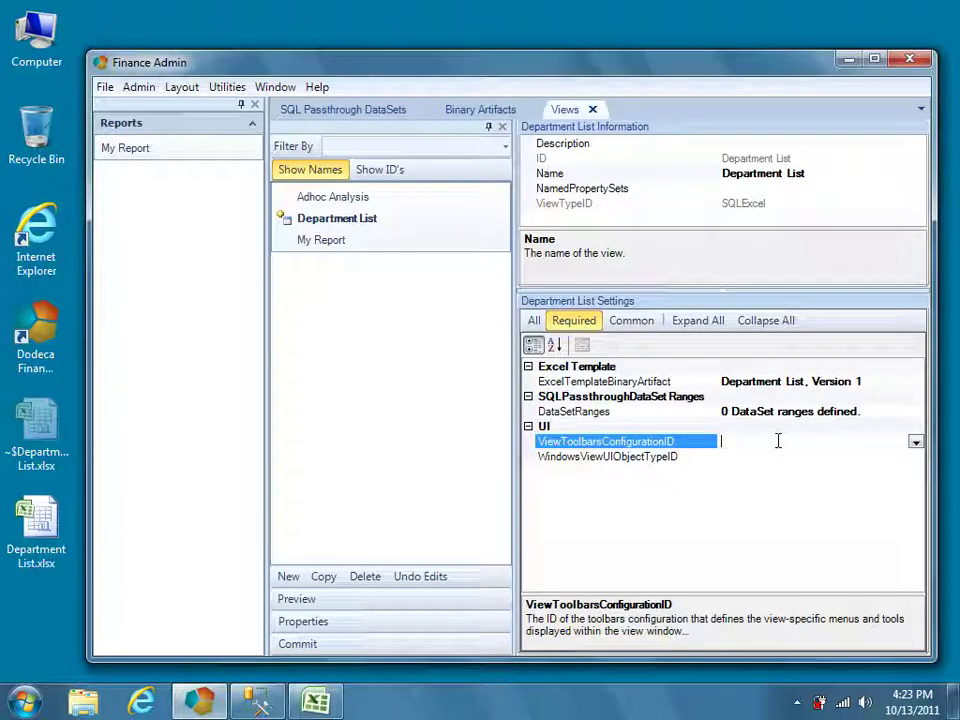
click(915, 442)
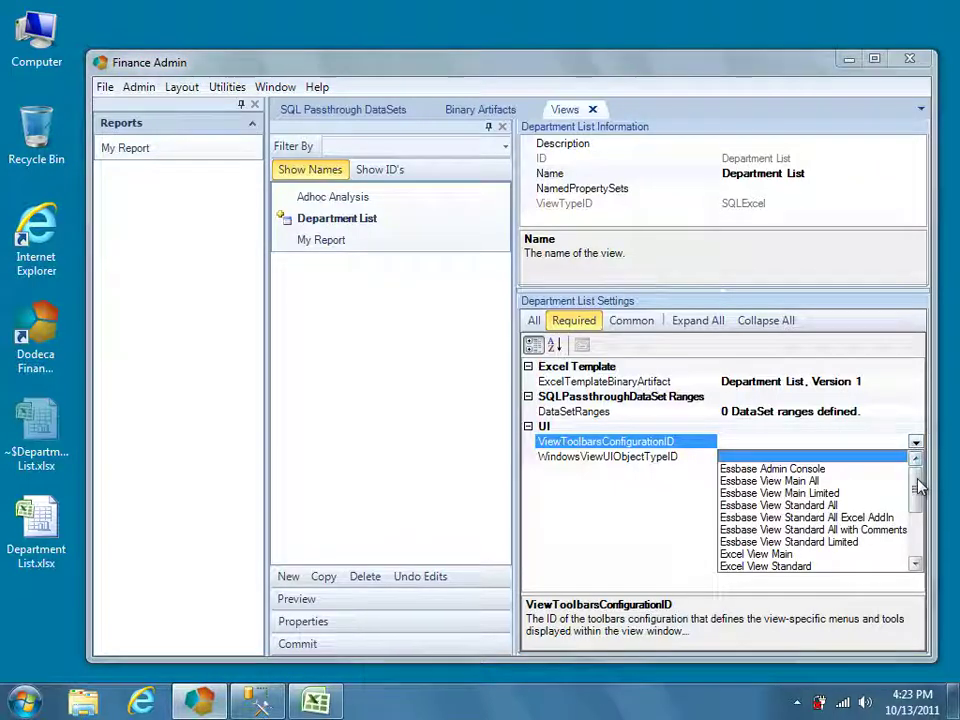
drag(919, 487, 915, 529)
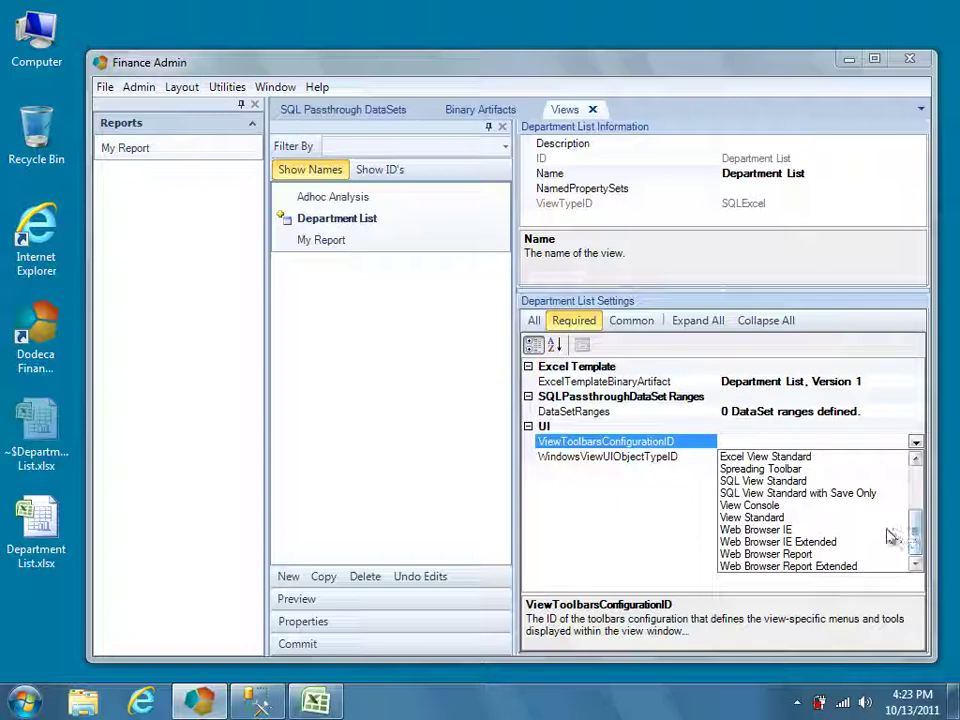
click(814, 482)
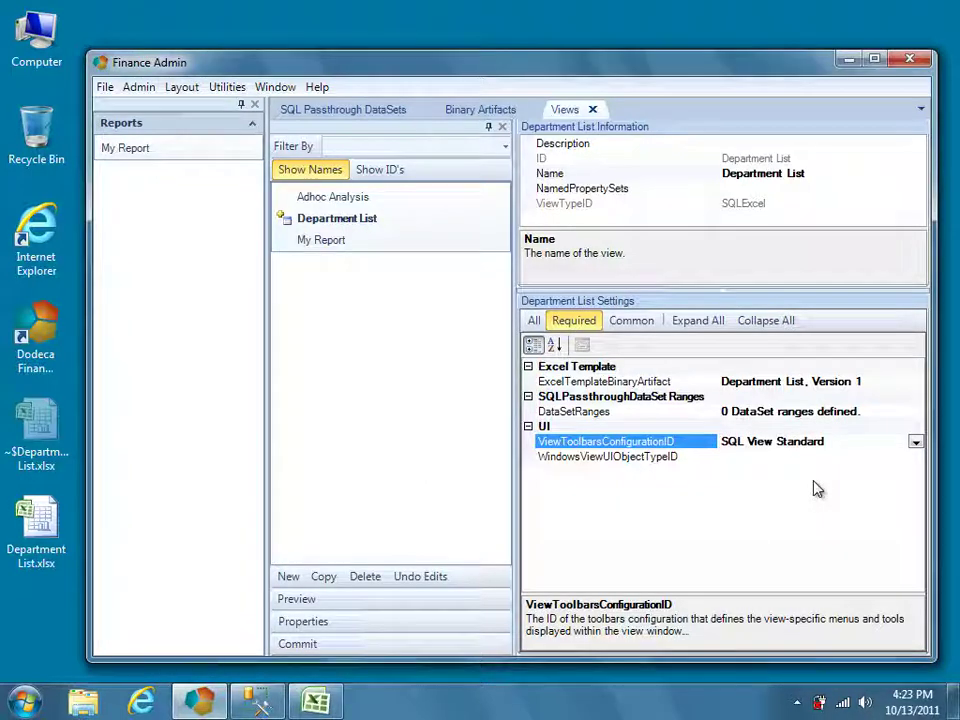
click(822, 458)
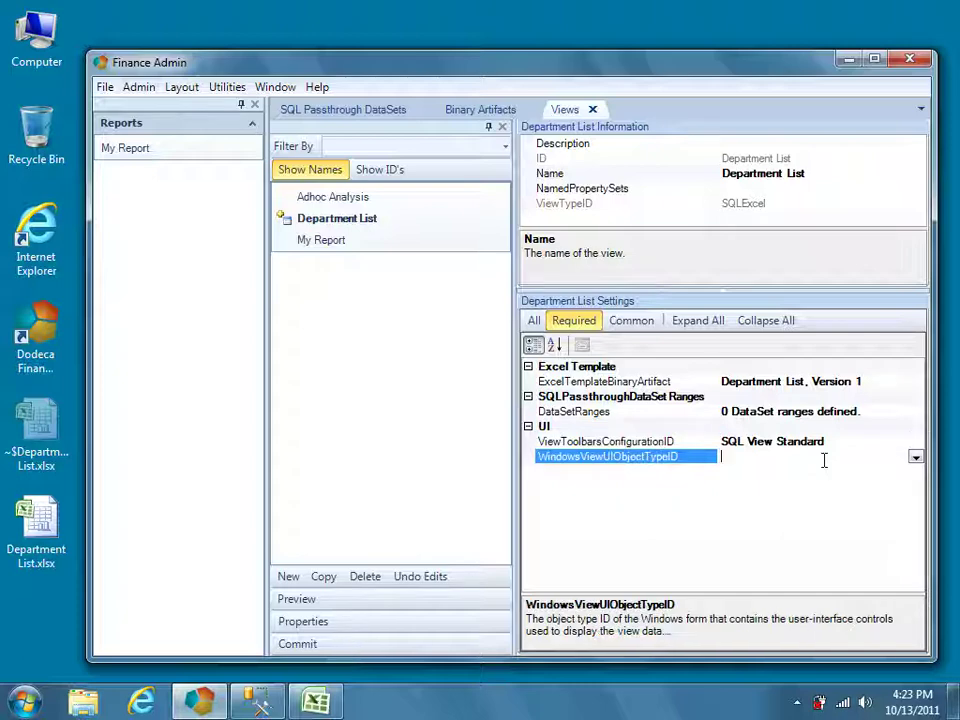
click(915, 457)
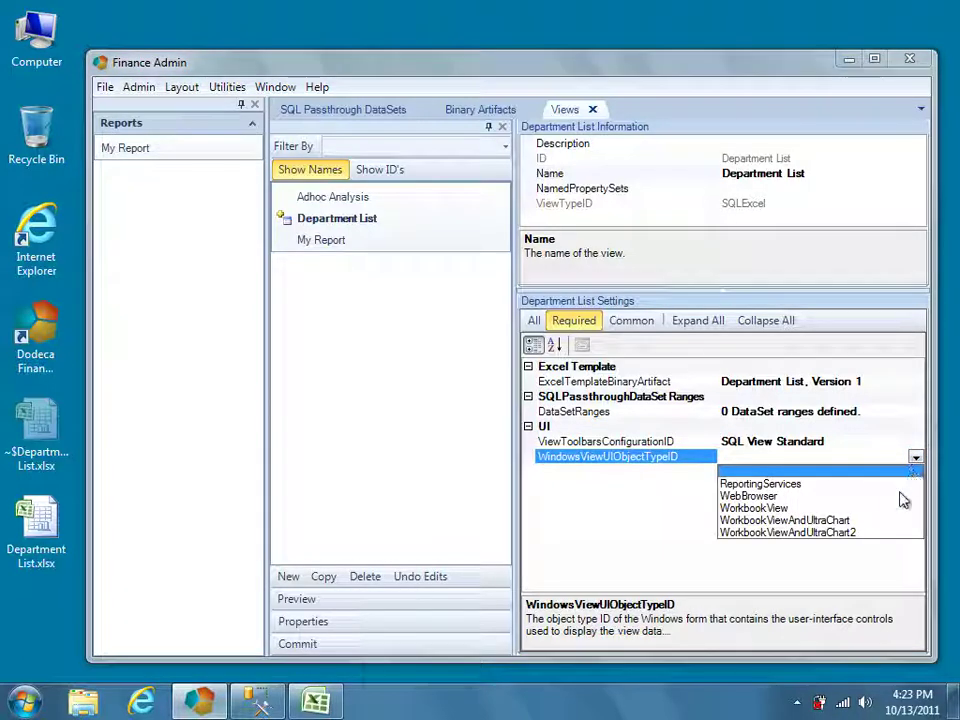
click(841, 509)
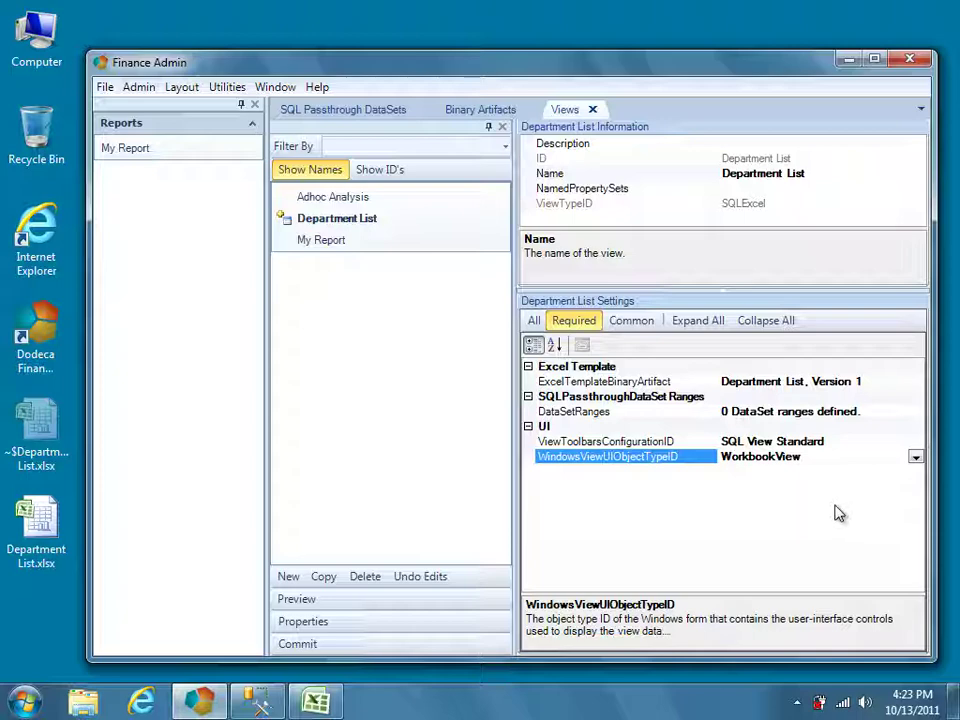
Add a DataSet range to the Department List view.
click(874, 411)
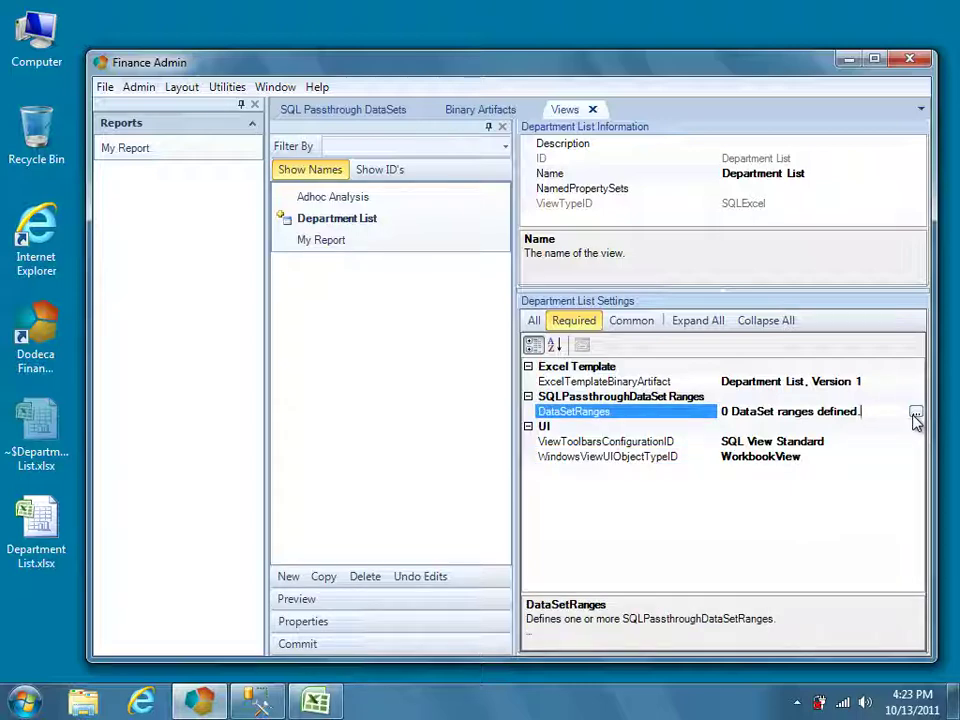
click(915, 413)
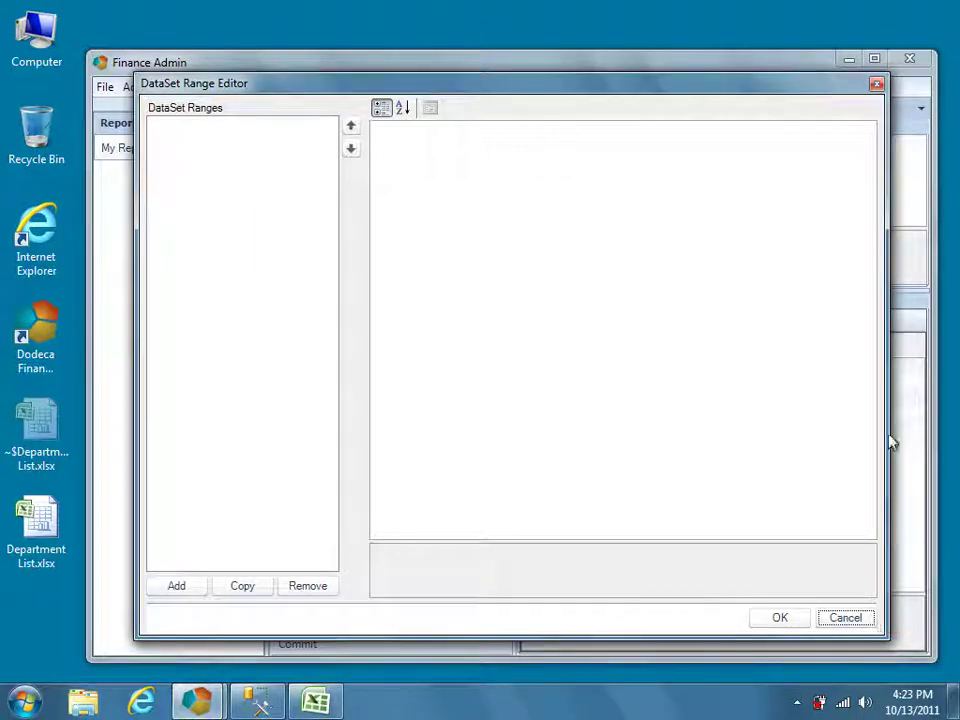
click(203, 590)
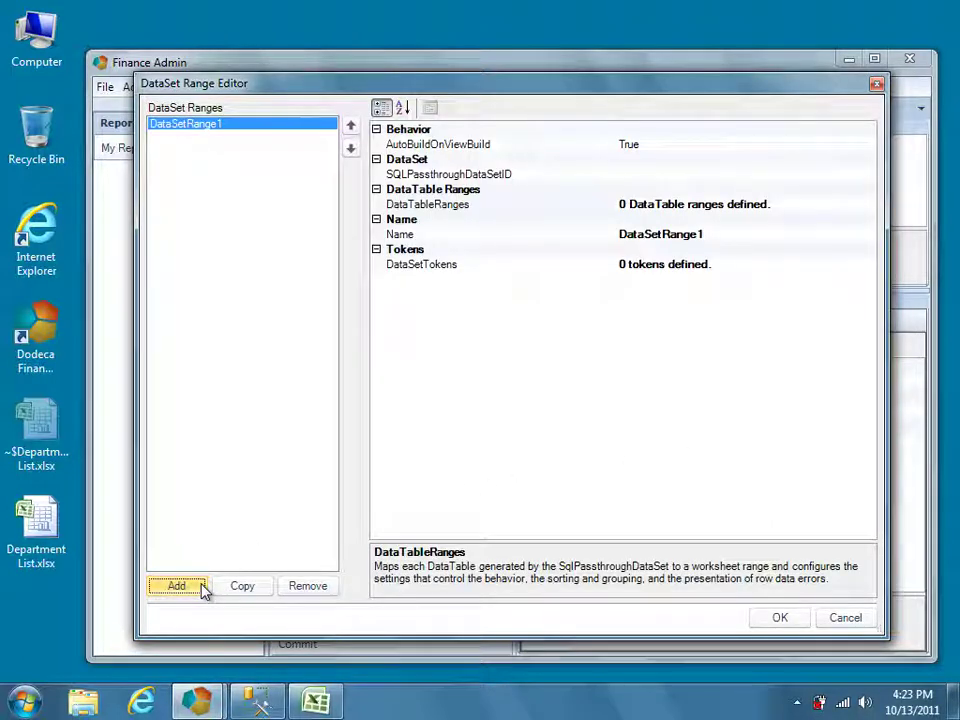
Name the new DataSet range Department List and assign it the Department List SQL Passthrough DataSet.
click(724, 234)
double_click(724, 234)
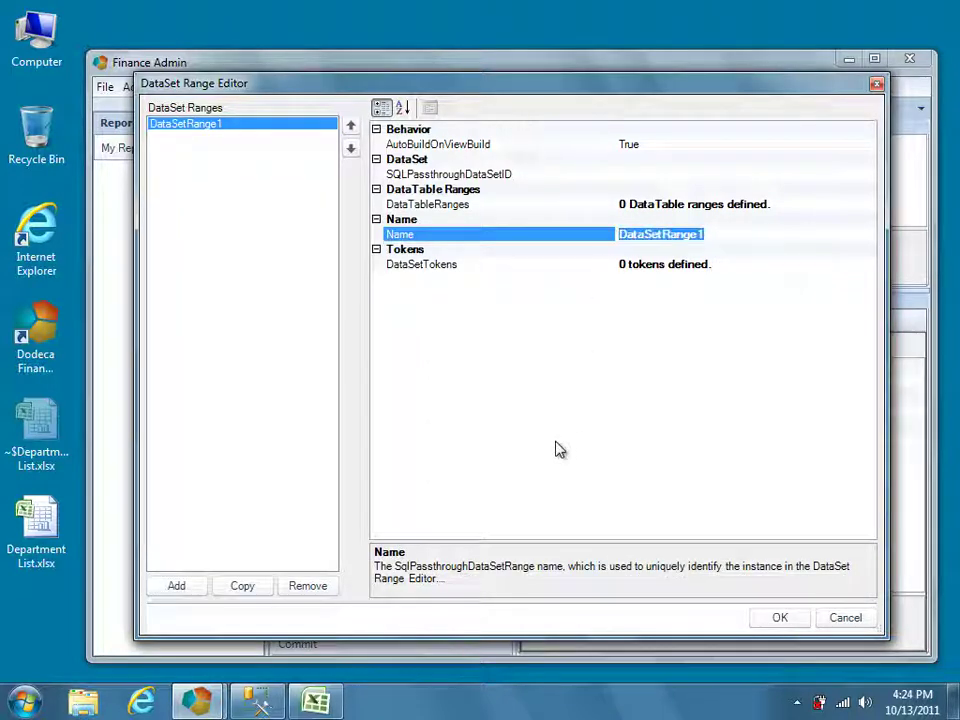
text(Departme)
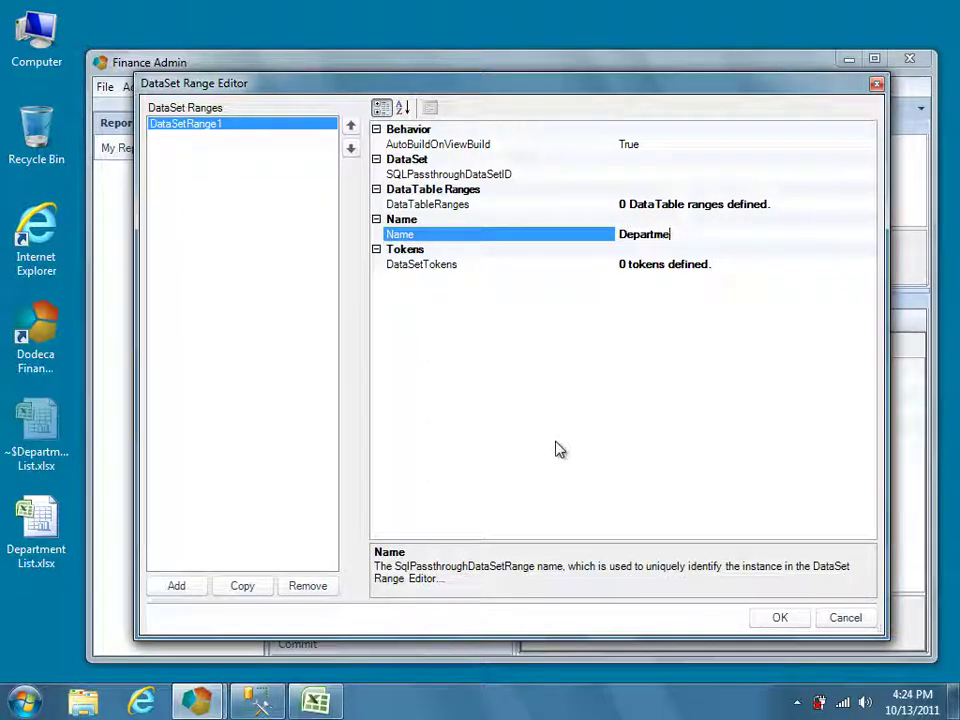
text(nt List)
click(701, 176)
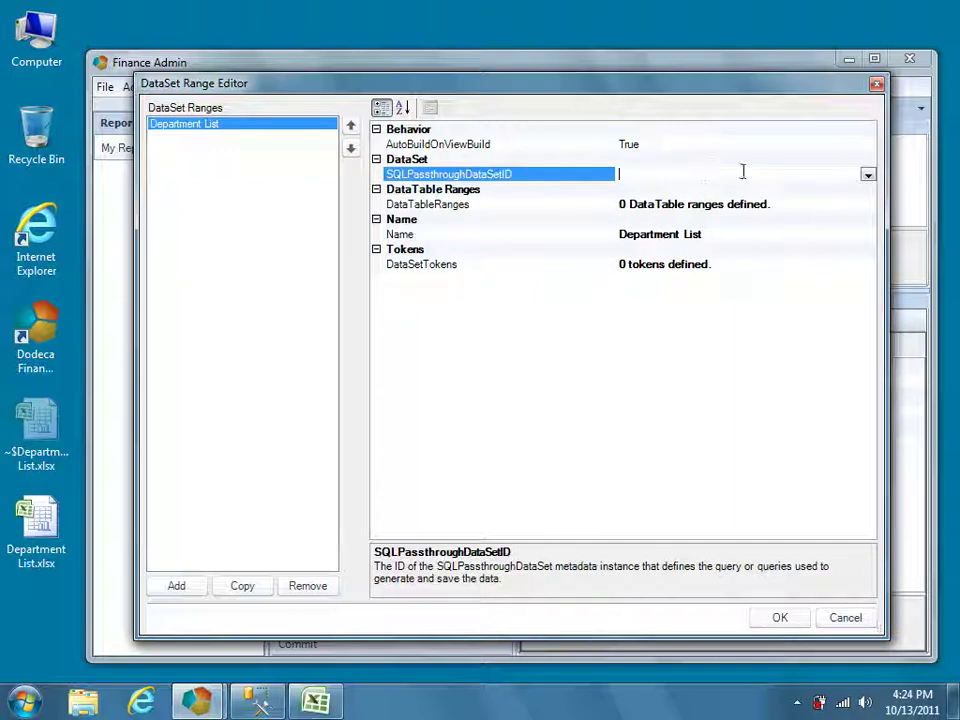
click(867, 179)
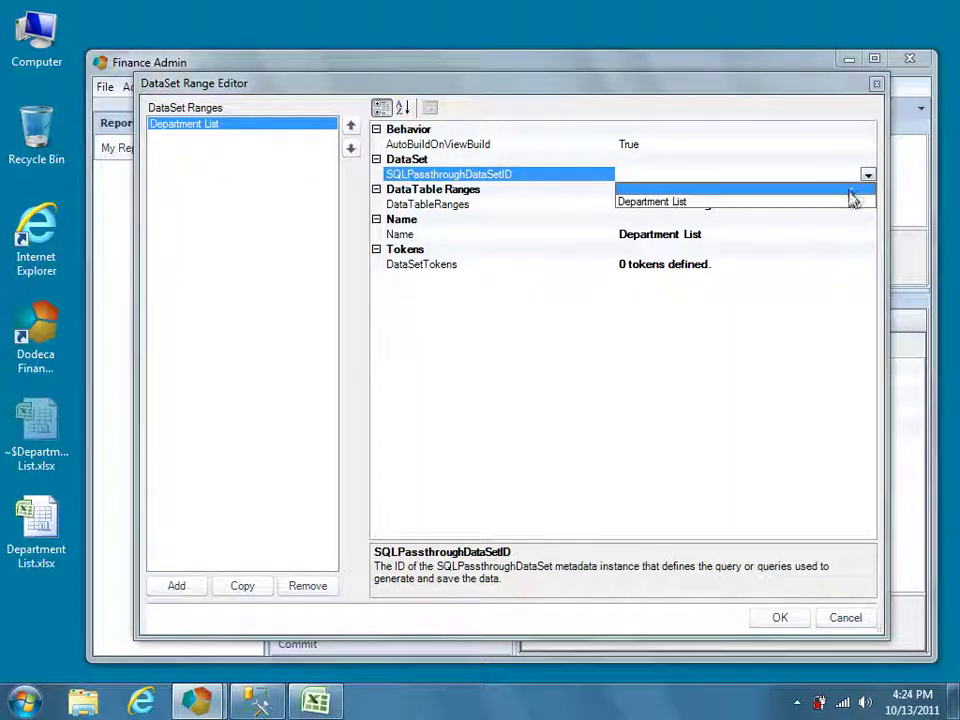
click(844, 204)
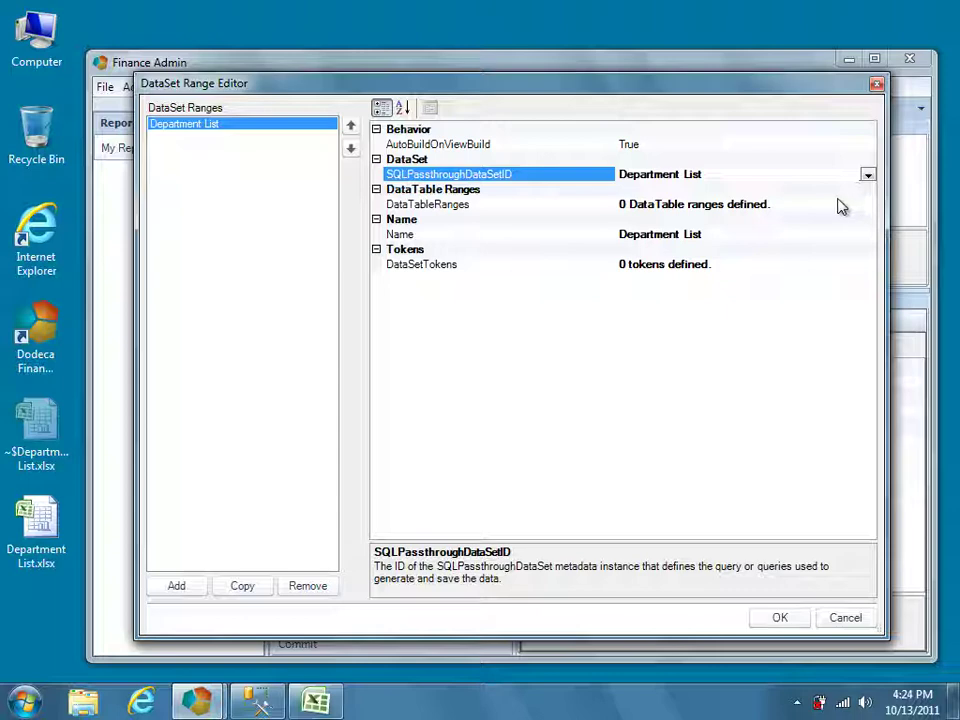
Add a DataTable range to the Department List DataSet range and name it Department List.
click(816, 206)
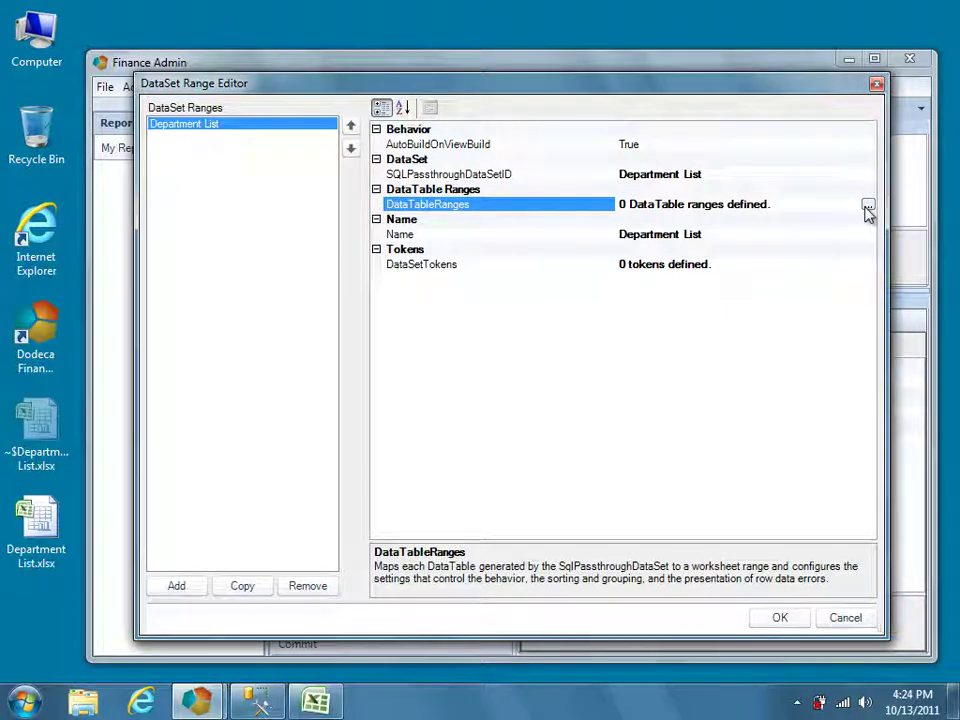
click(868, 208)
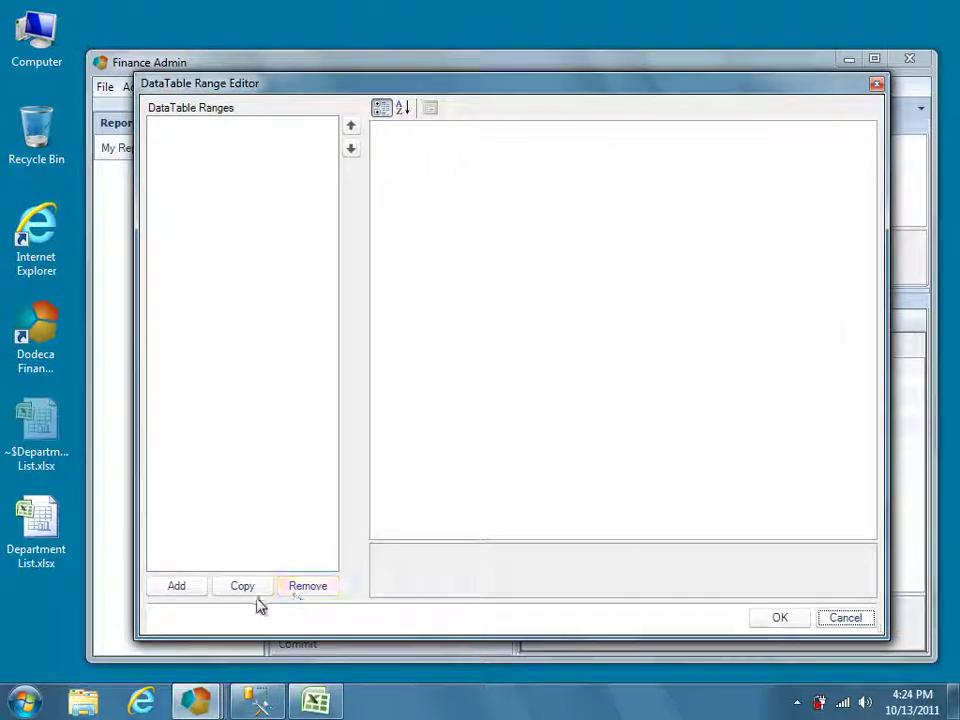
click(199, 593)
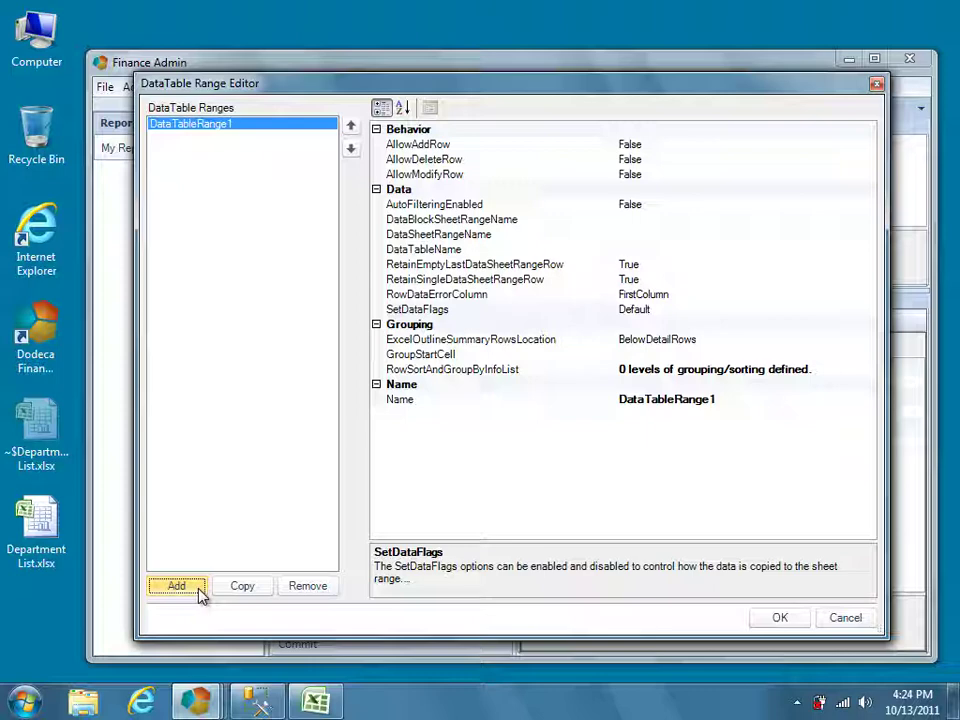
click(724, 399)
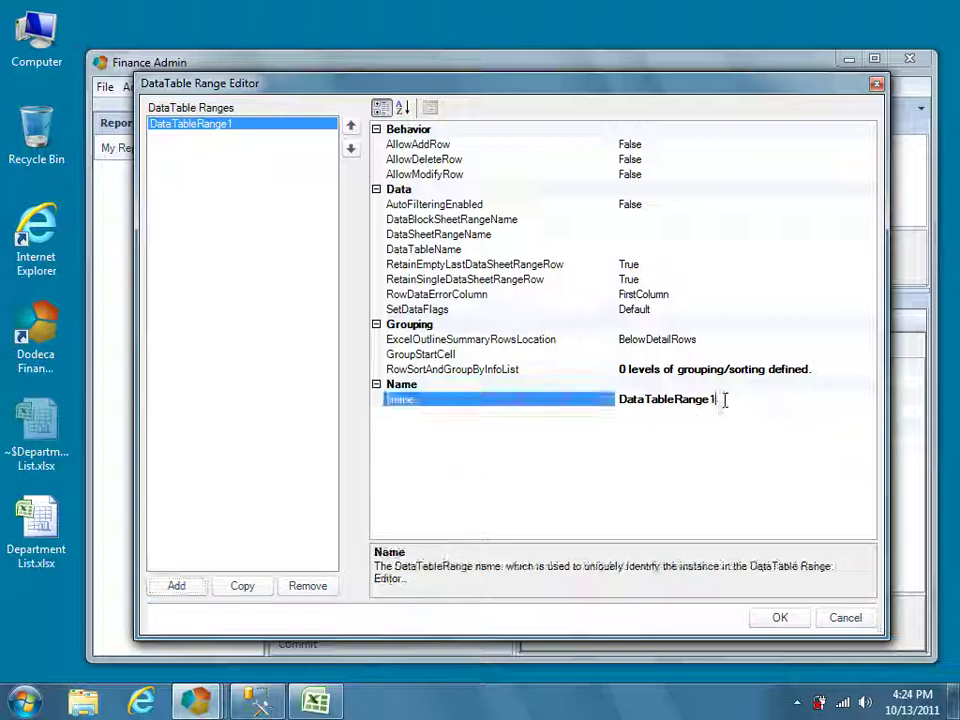
drag(724, 399, 588, 392)
text(Dep)
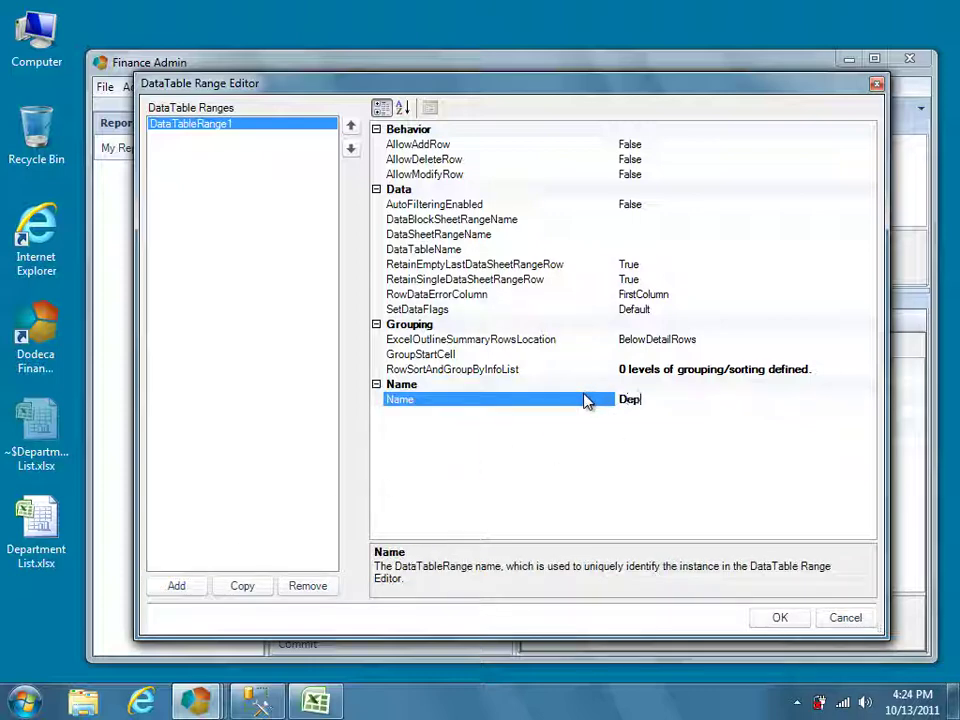
text(artment List)
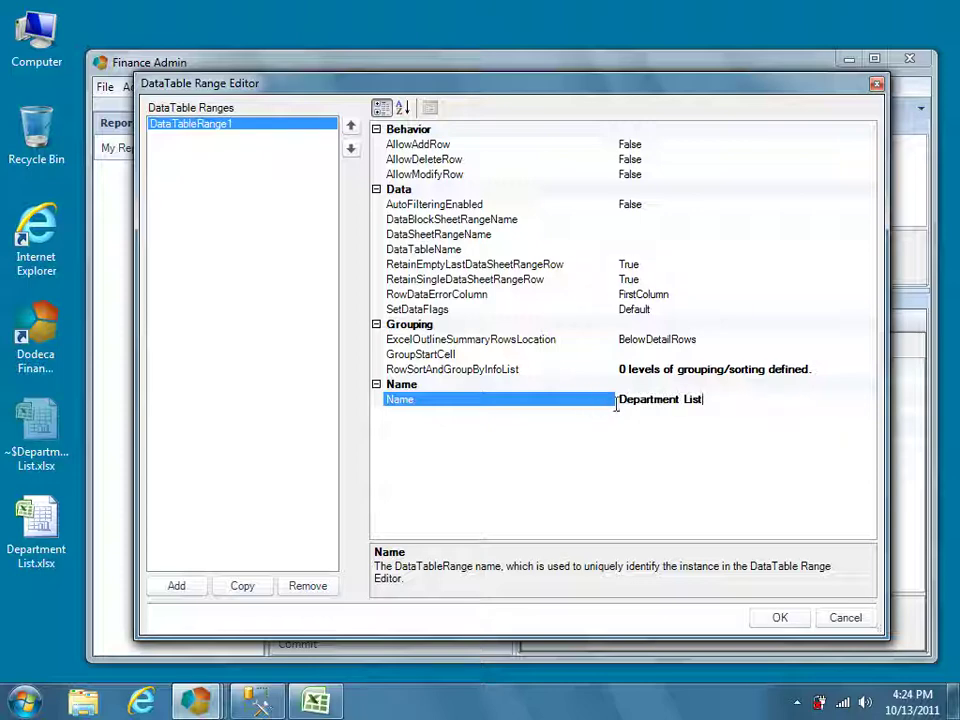
Map the DataTable range to sheet range SQL.DataRange.1 and data table HumanResources.Department.
click(688, 234)
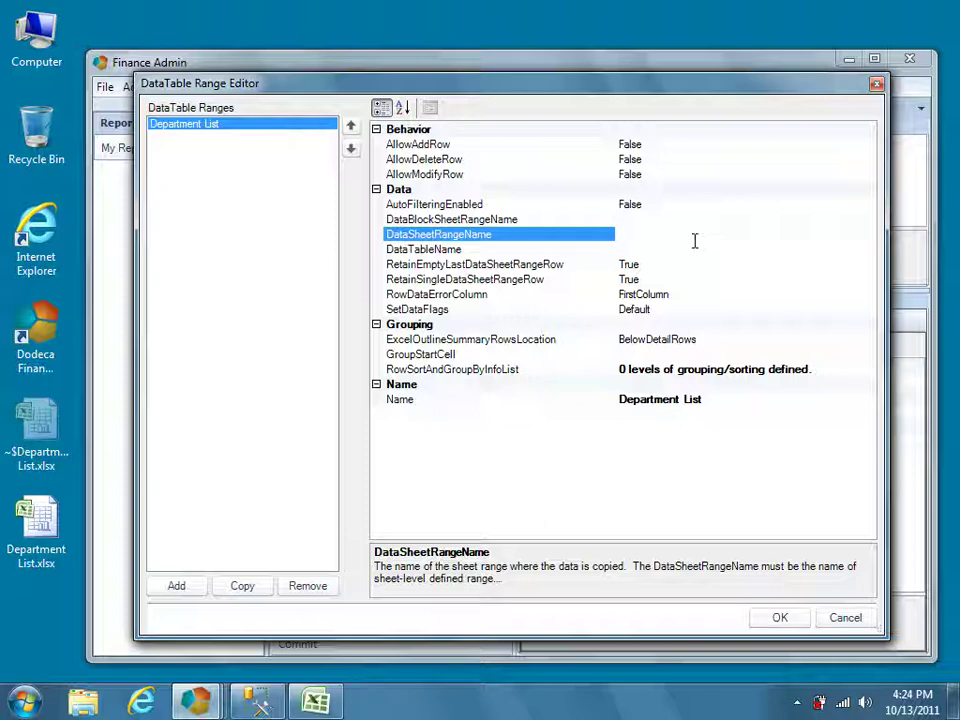
text(SQL DataRange1)
click(726, 249)
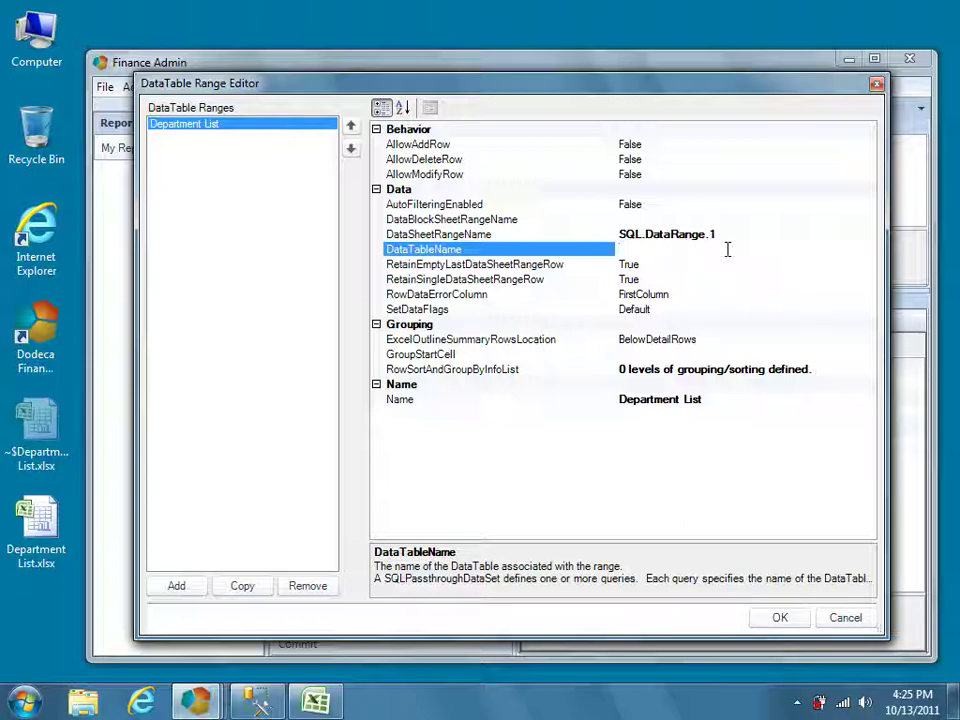
text(HumanResources.De)
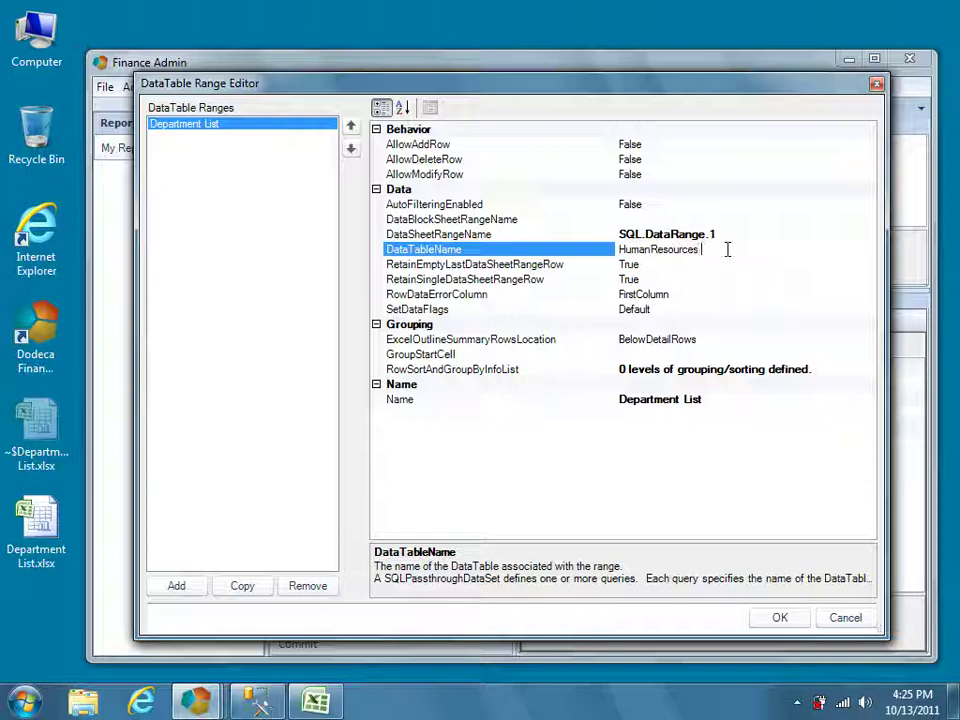
text(partment)
Set the DataTable range's SetDataFlags to InsertCells and AllText, and accept the DataTable and DataSet range definitions.
click(763, 311)
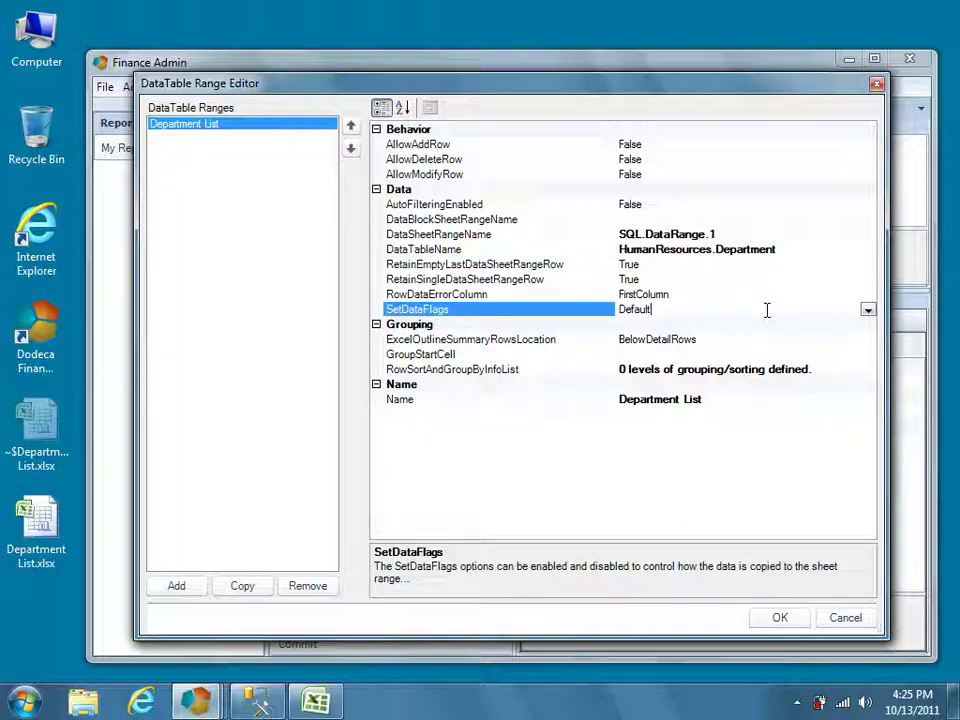
click(867, 311)
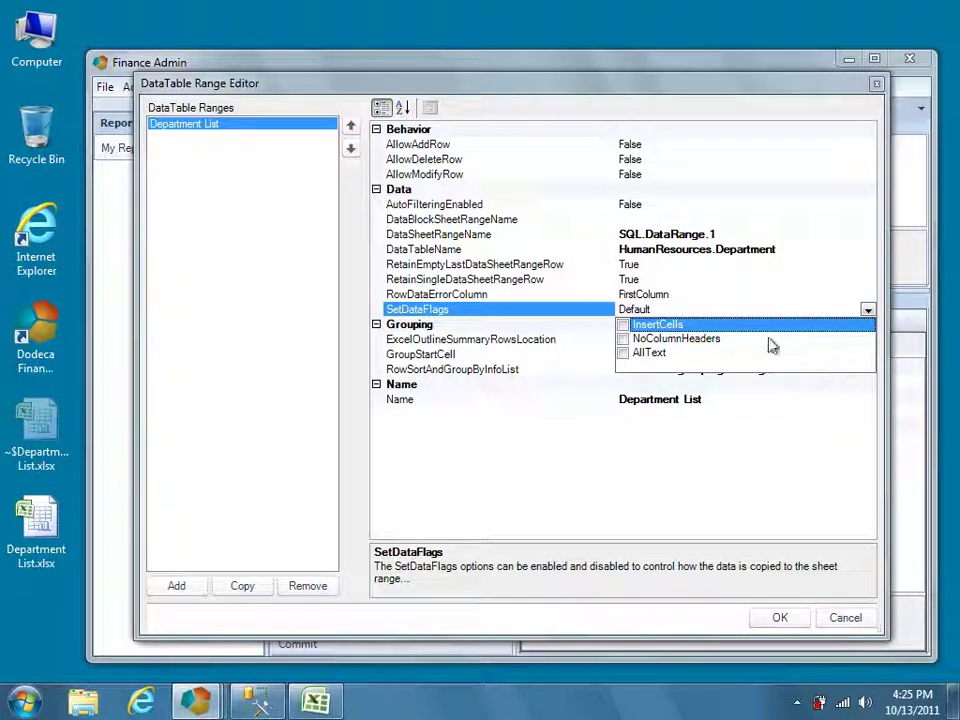
click(624, 355)
click(623, 354)
click(623, 338)
click(791, 518)
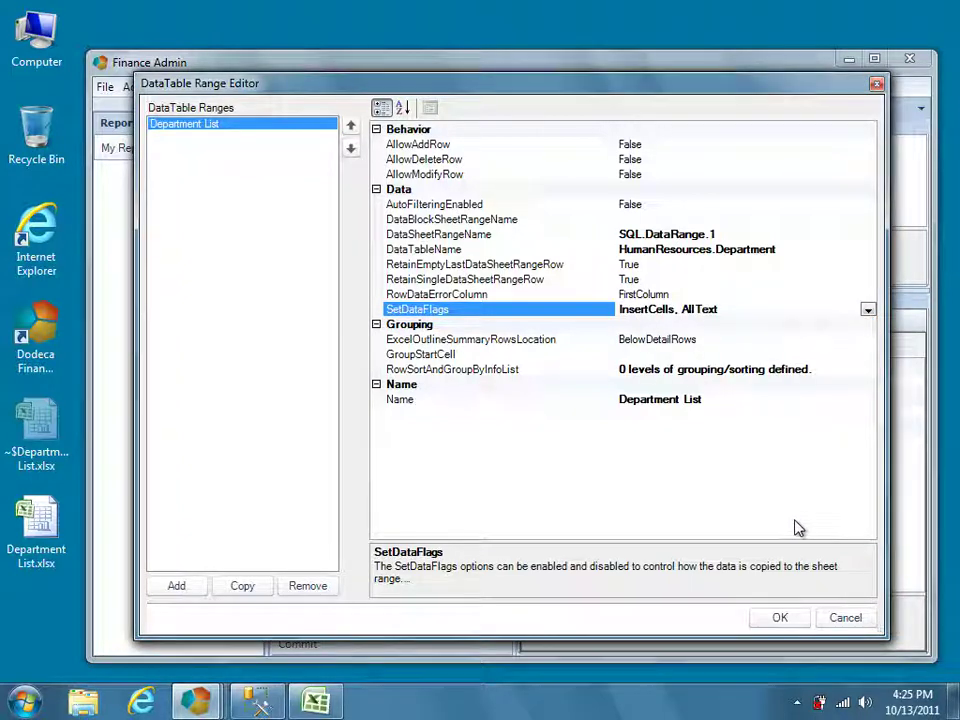
click(789, 617)
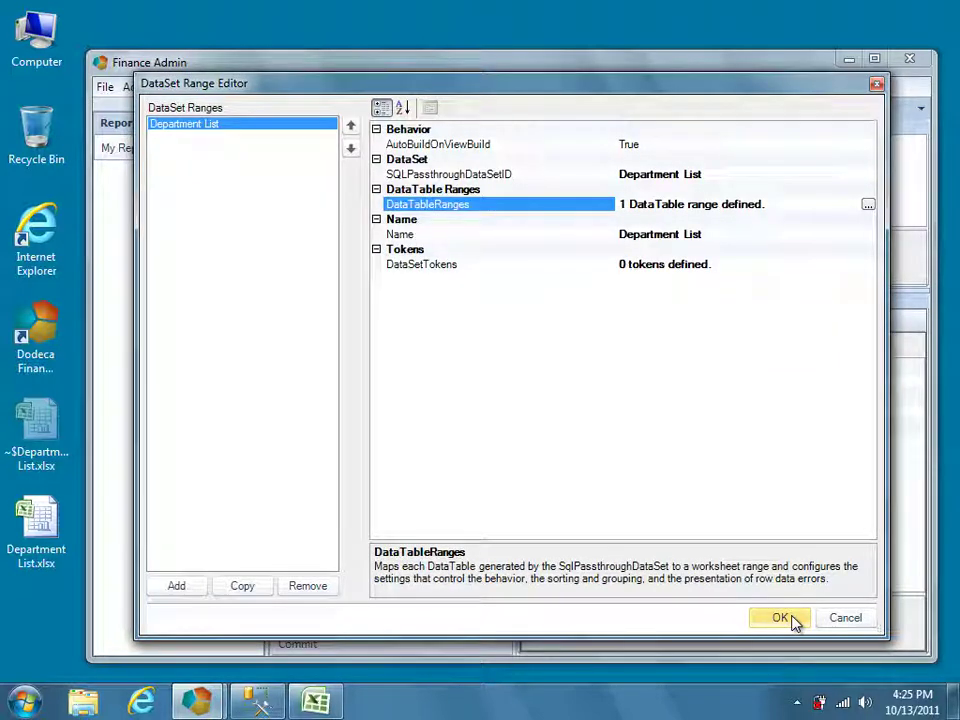
click(785, 619)
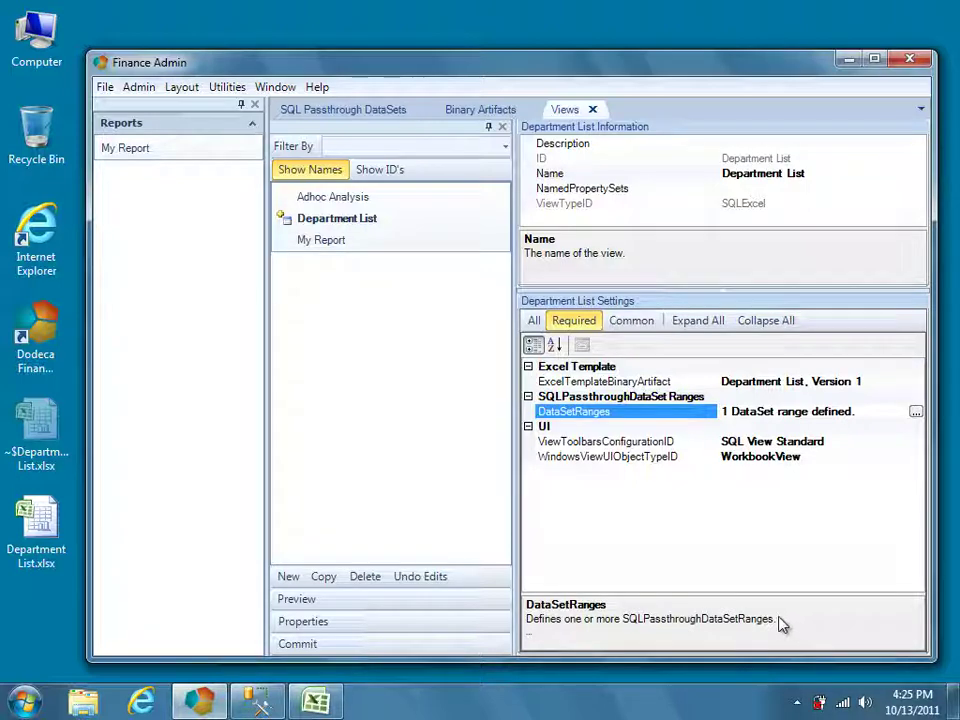
Preview and build the Department List view, widening columns A to C to read their full contents, and close the preview.
click(317, 606)
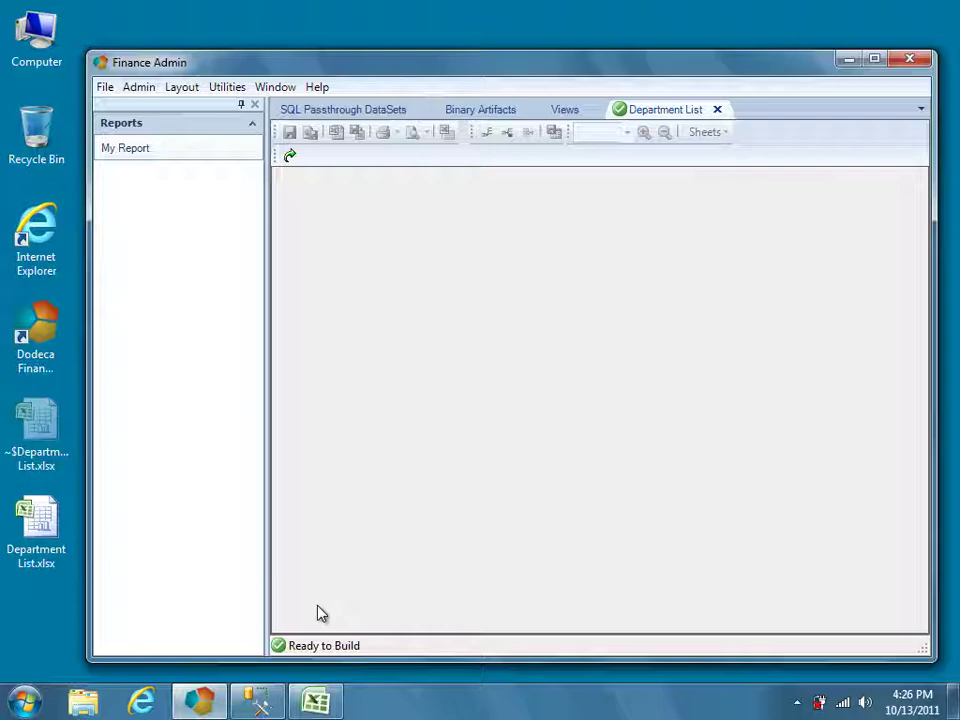
click(291, 161)
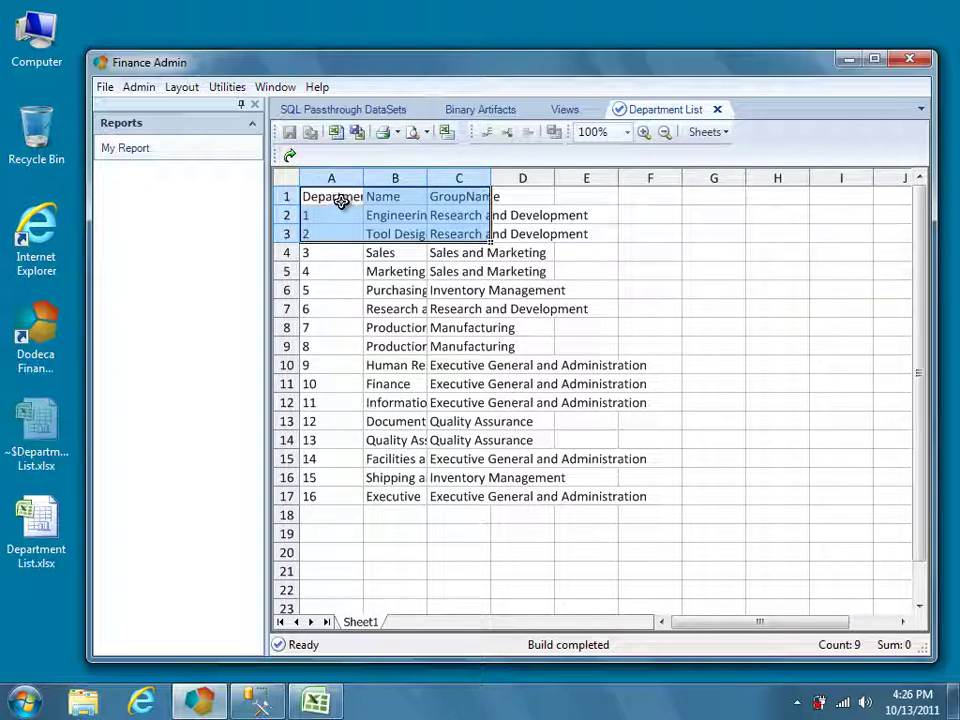
click(341, 201)
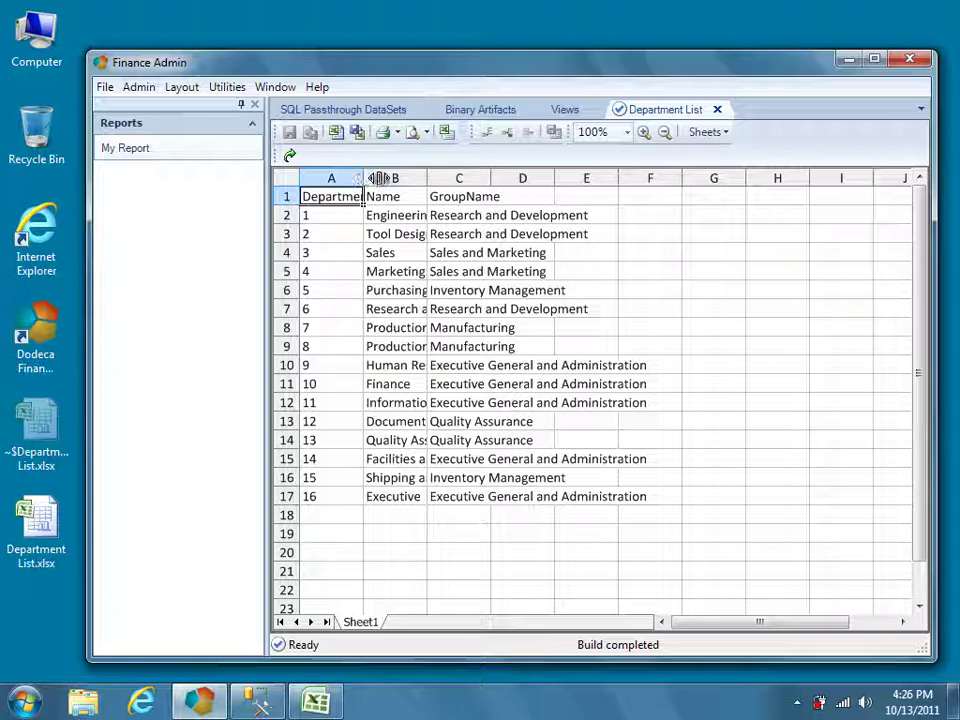
drag(381, 178, 404, 178)
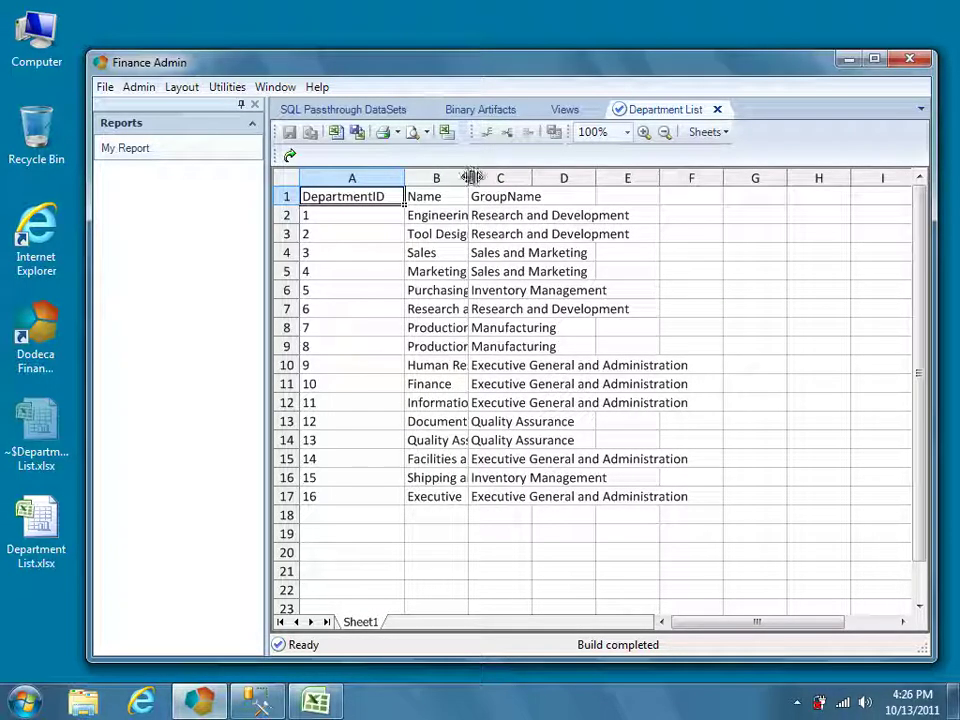
drag(469, 178, 592, 178)
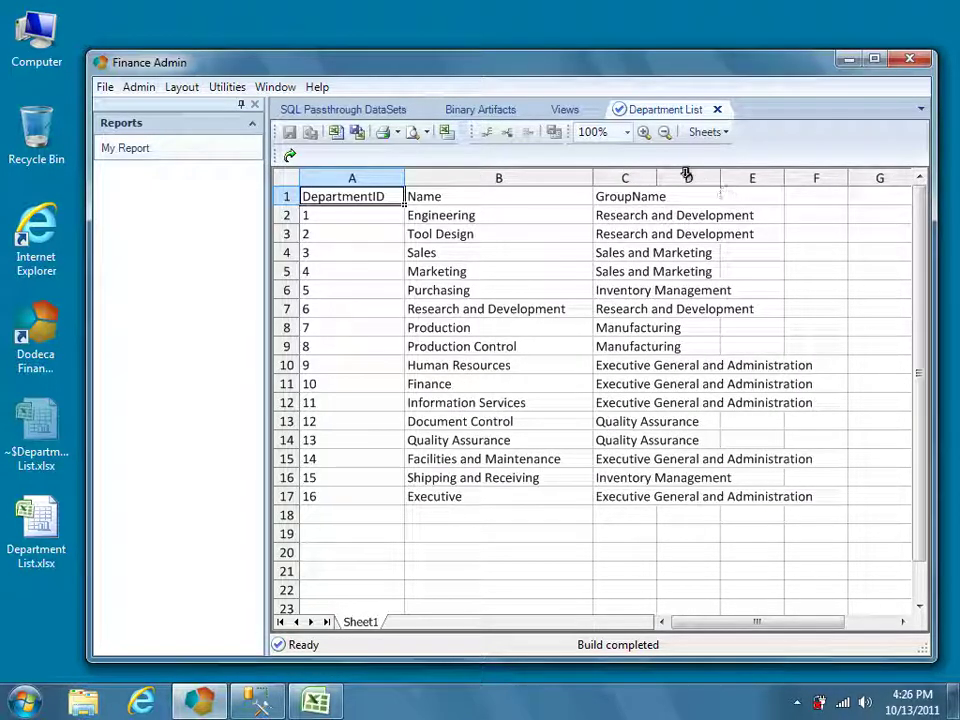
drag(660, 180, 831, 195)
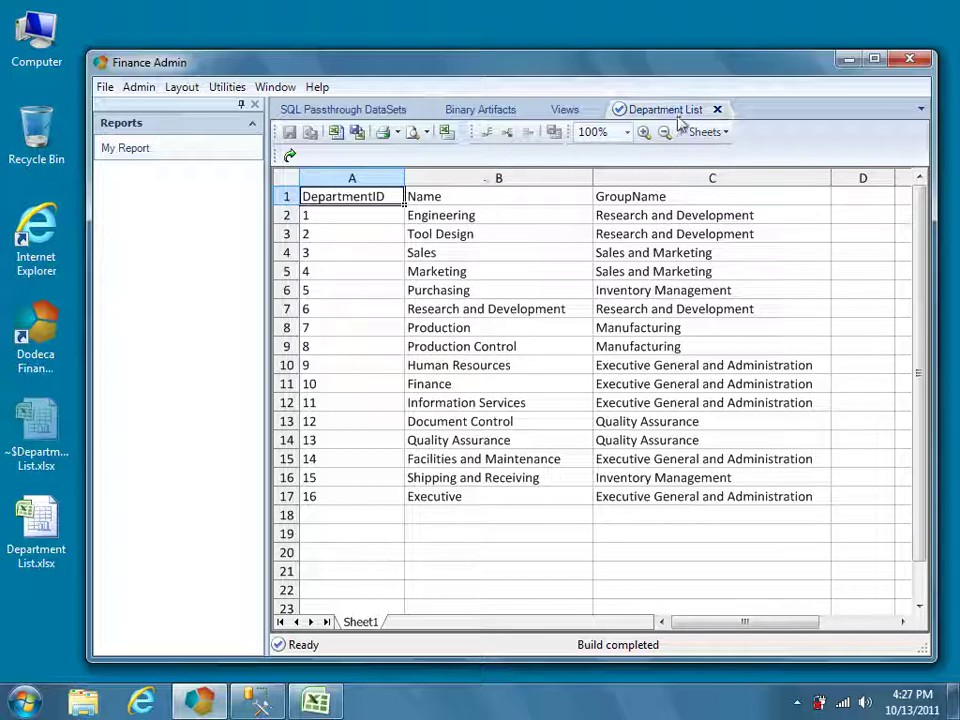
click(716, 110)
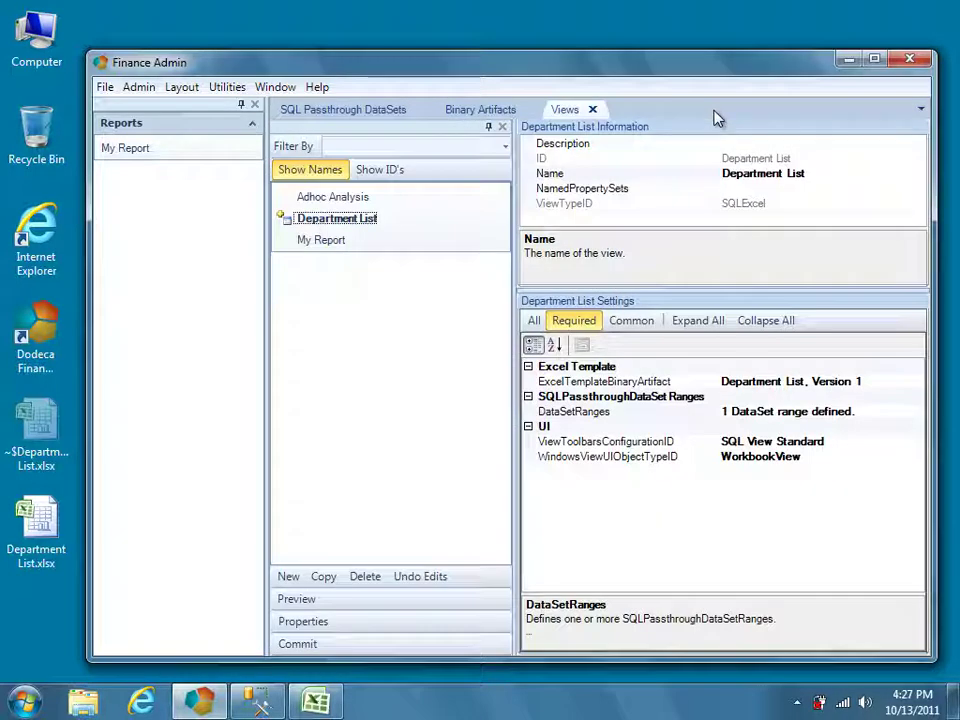
Enable auto-filtering for the view's Department List DataTable range and accept the range definitions.
click(866, 410)
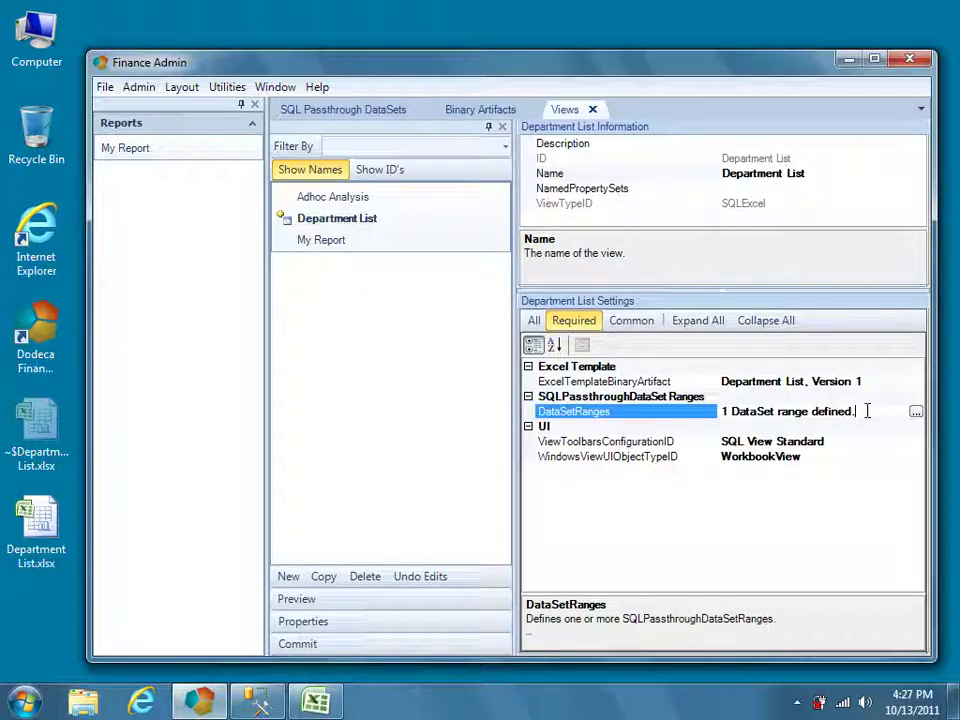
click(915, 412)
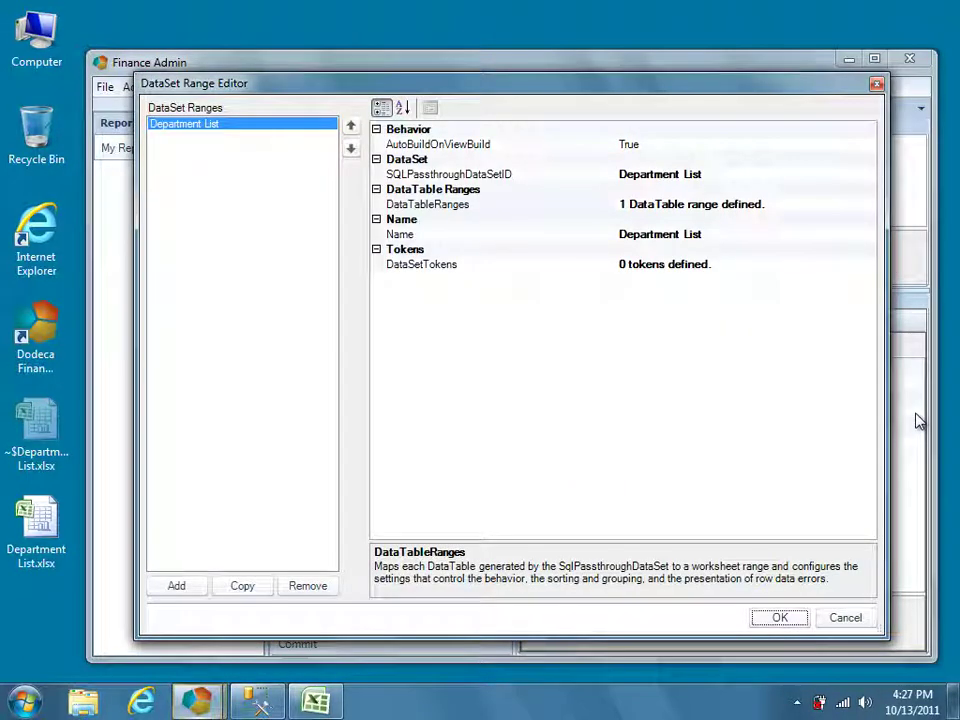
click(816, 205)
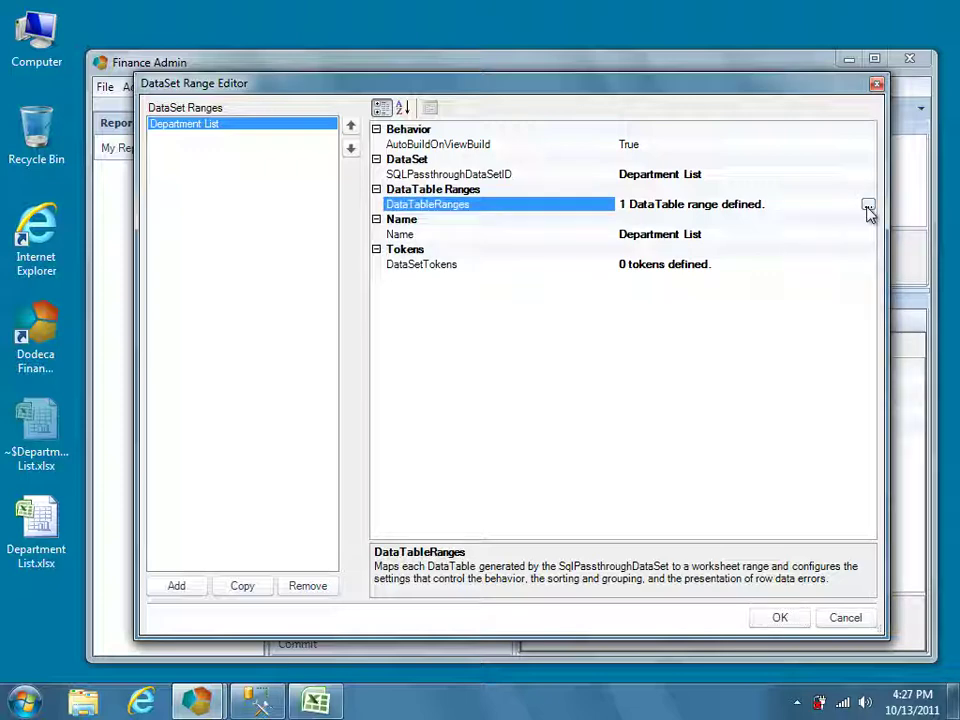
click(868, 207)
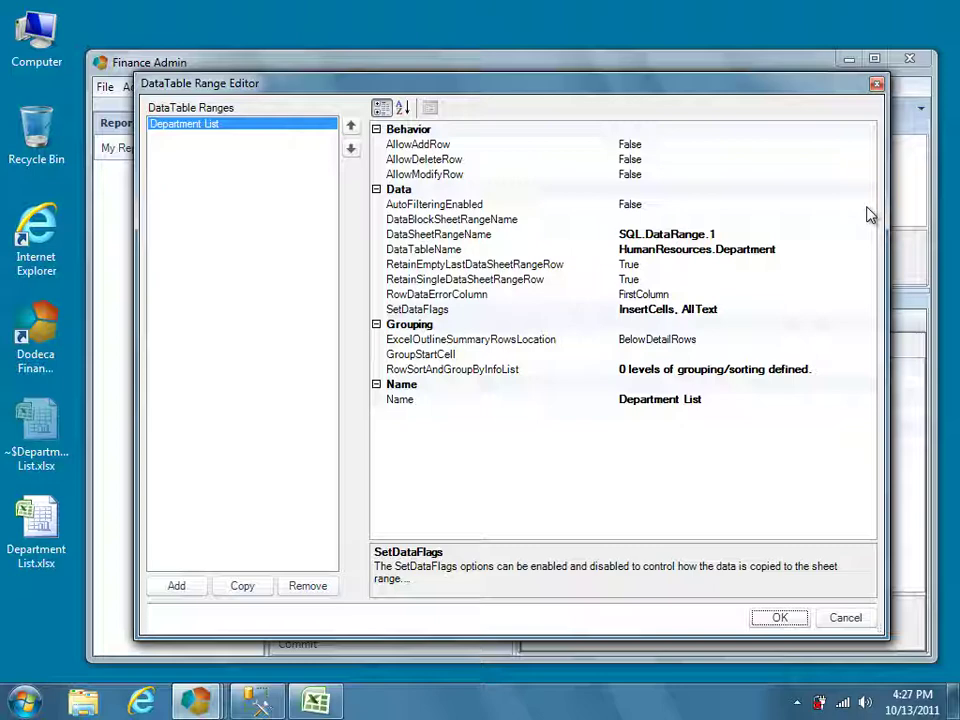
double_click(589, 206)
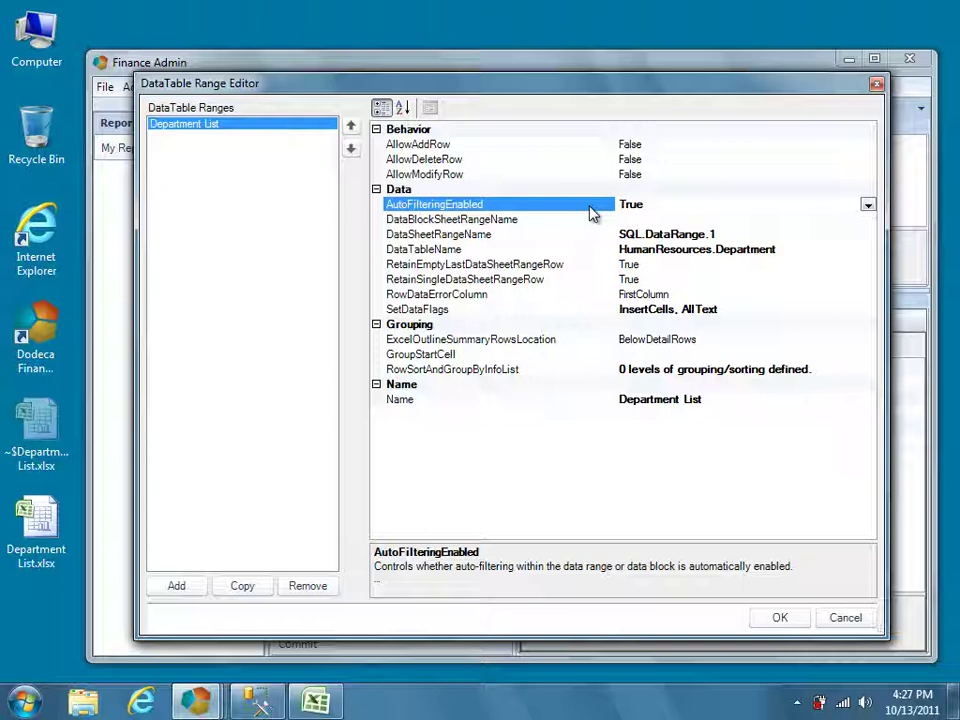
click(790, 621)
click(790, 621)
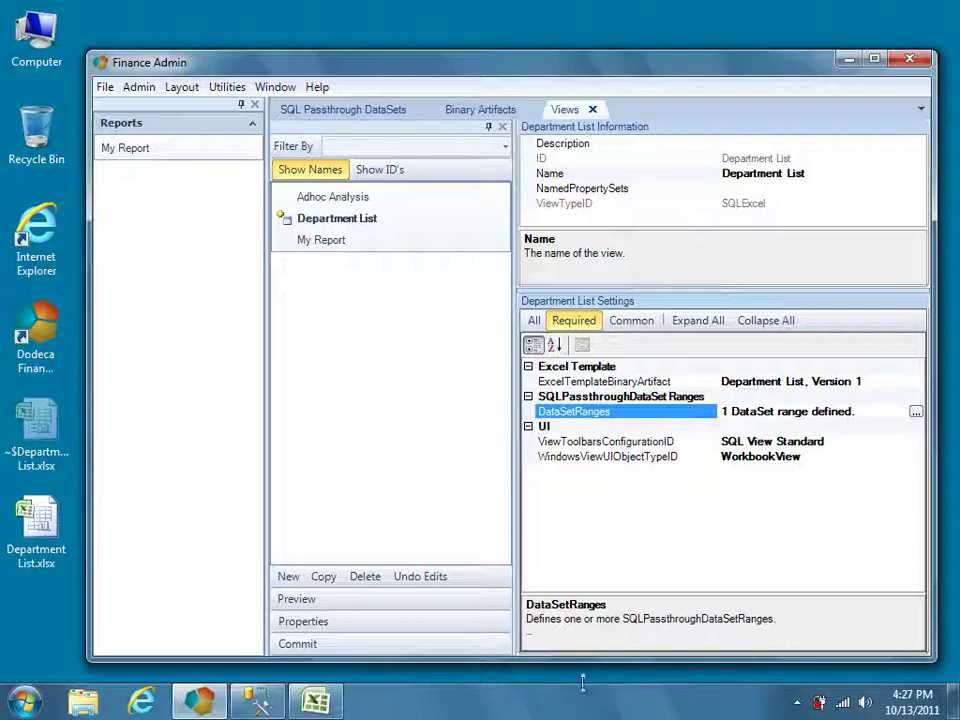
Switch to Excel, widen columns A, B and C of the Department List.xlsx template progressively, and save the workbook.
click(337, 707)
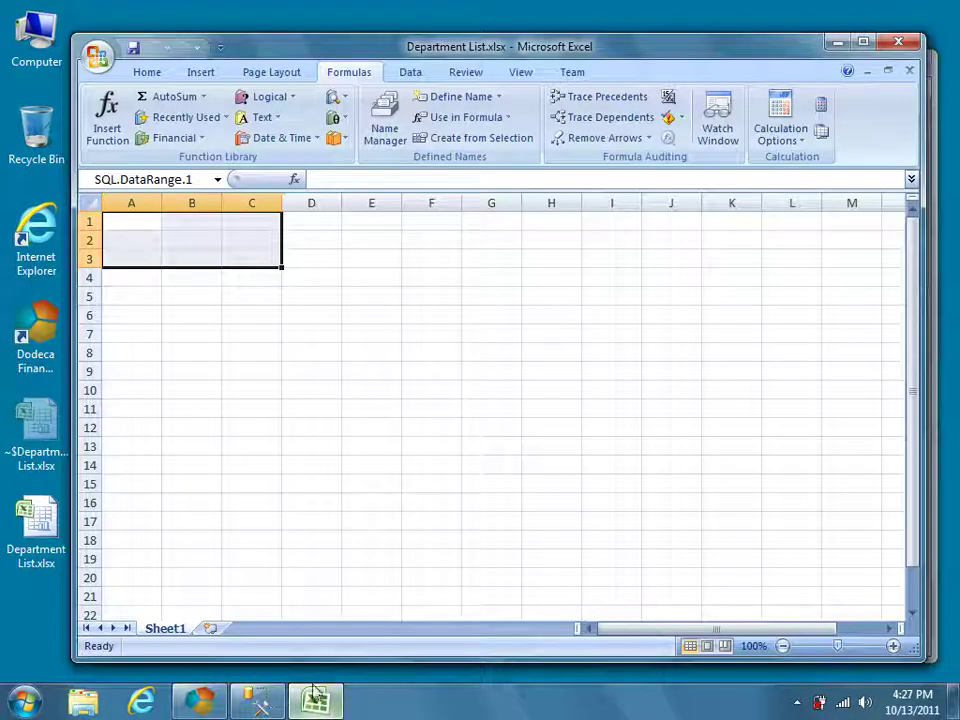
click(150, 224)
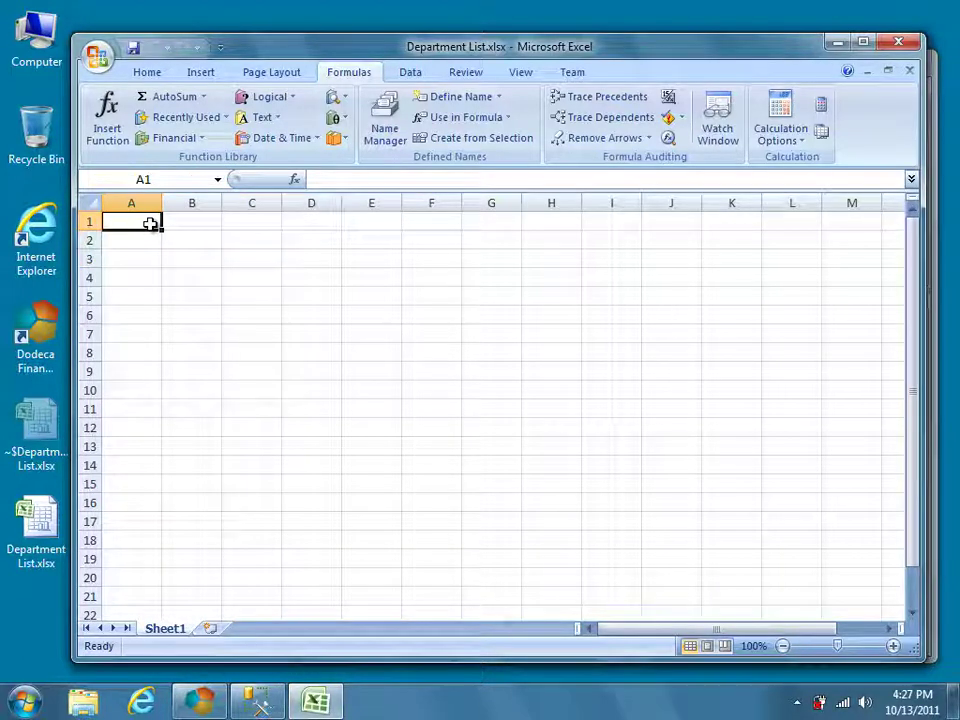
drag(161, 204, 184, 203)
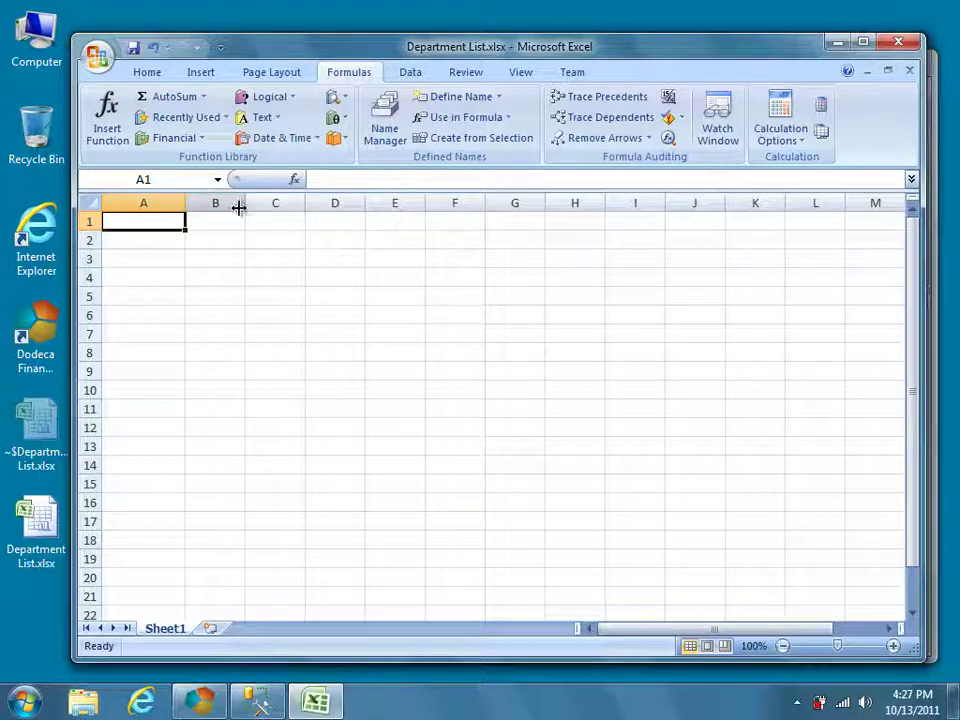
drag(246, 205, 355, 218)
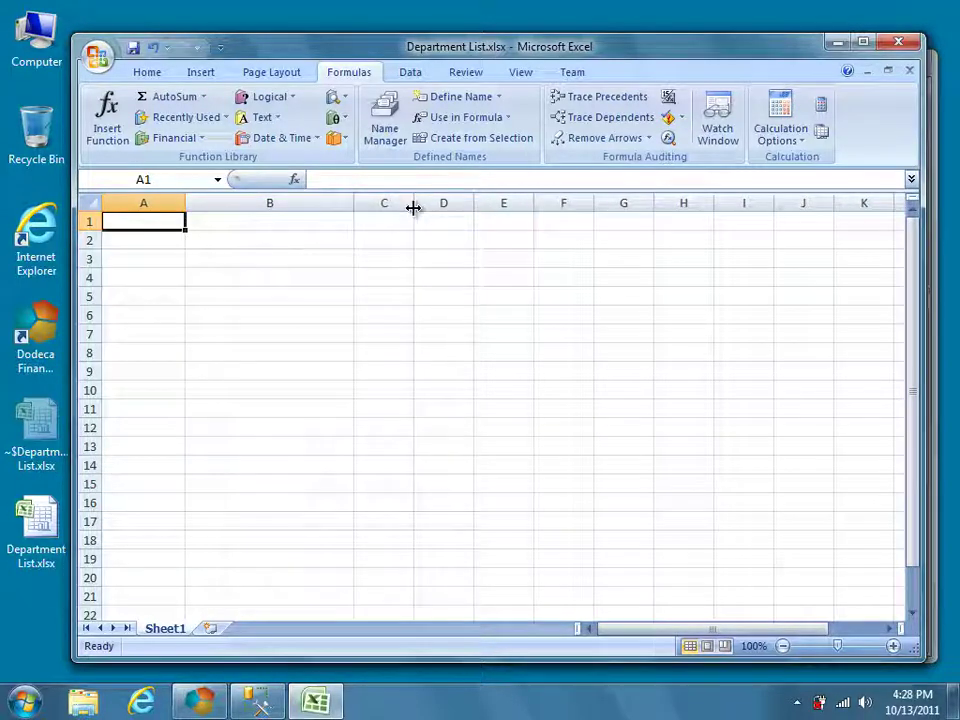
drag(411, 207, 620, 223)
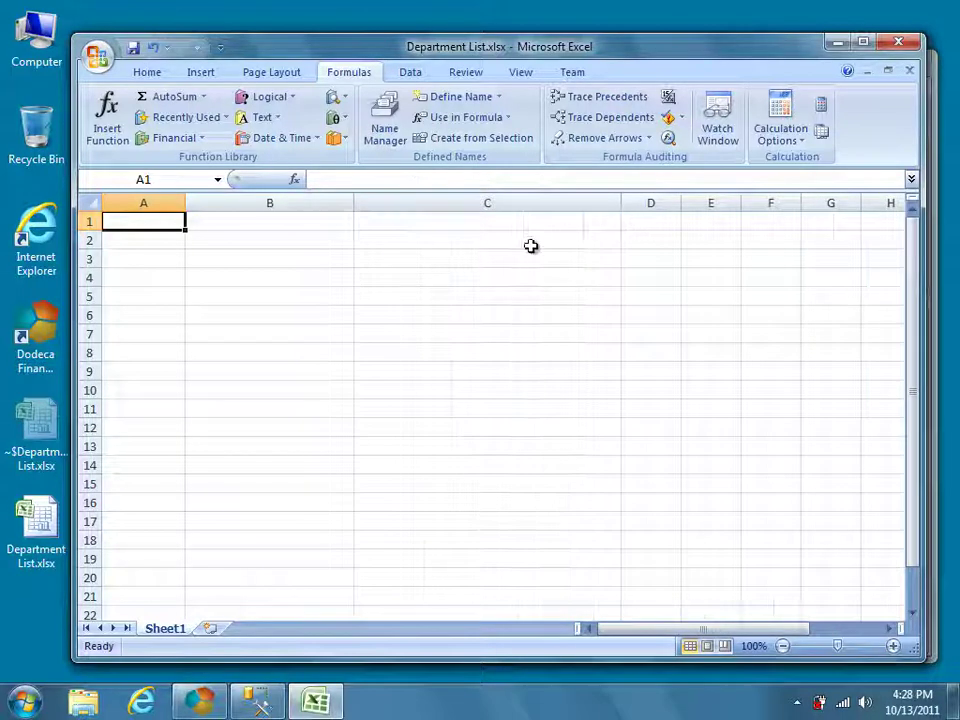
click(156, 242)
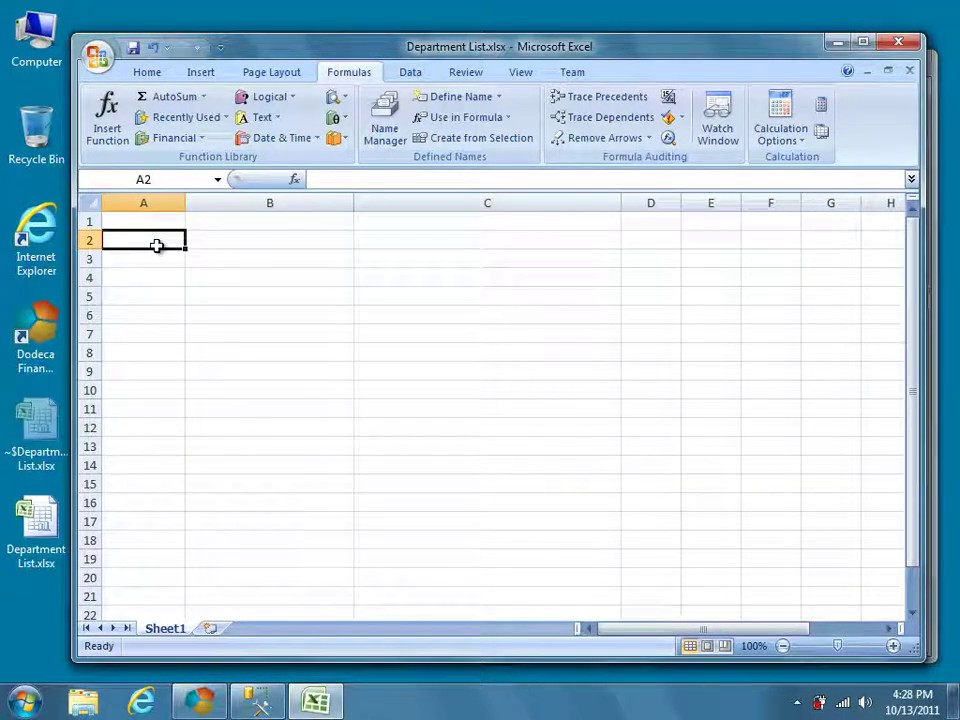
click(137, 58)
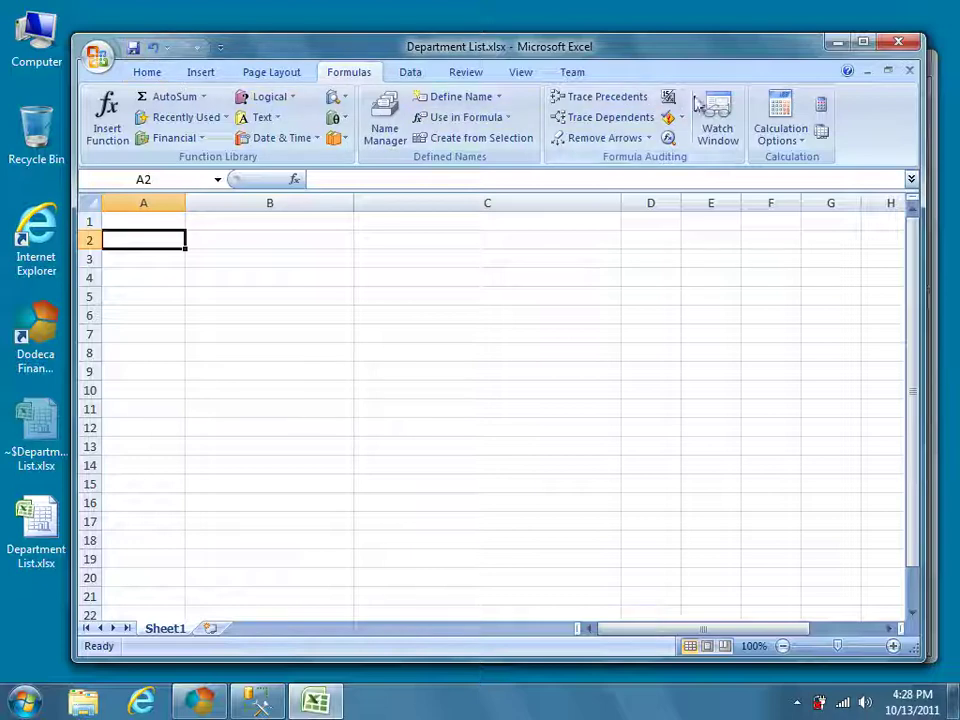
click(833, 44)
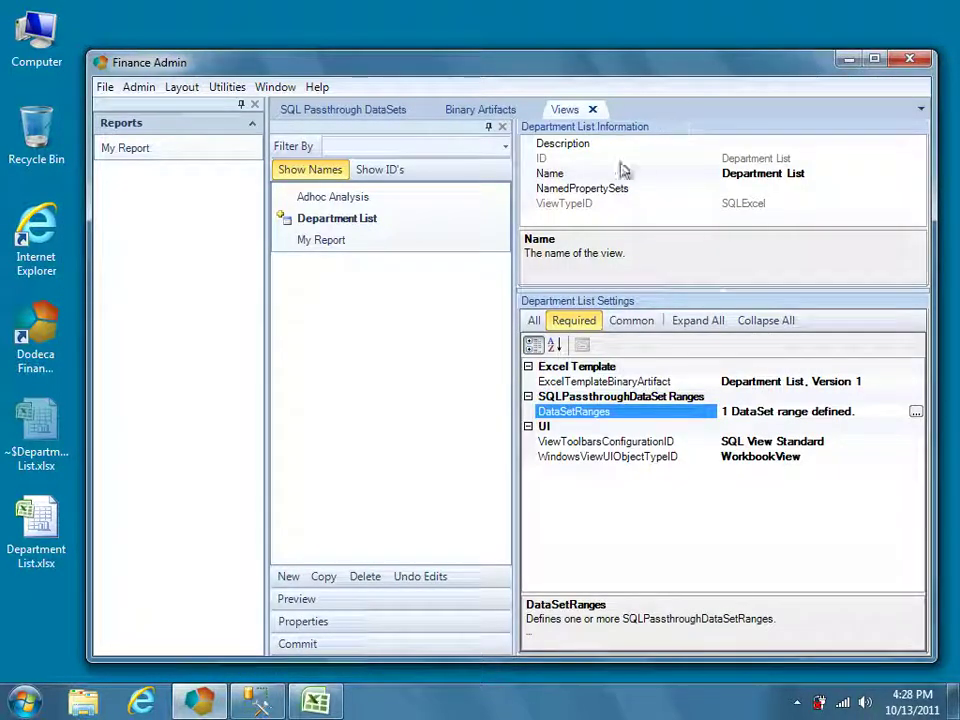
In Dodeca, import Department List.xlsx from the Desktop into the Department List binary artifact and commit the change.
click(482, 112)
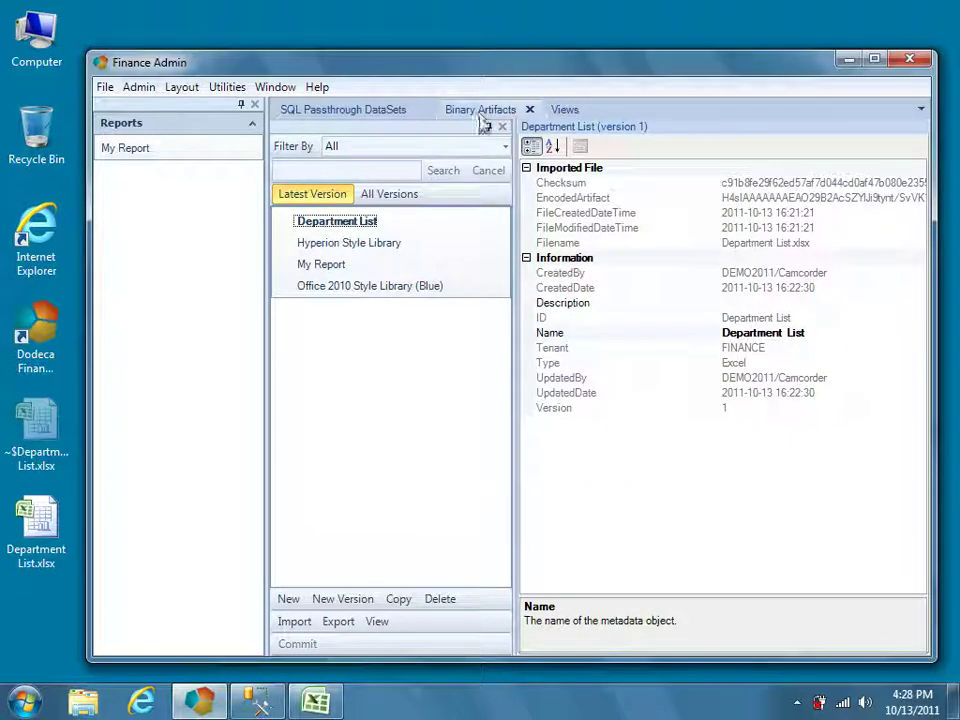
click(311, 627)
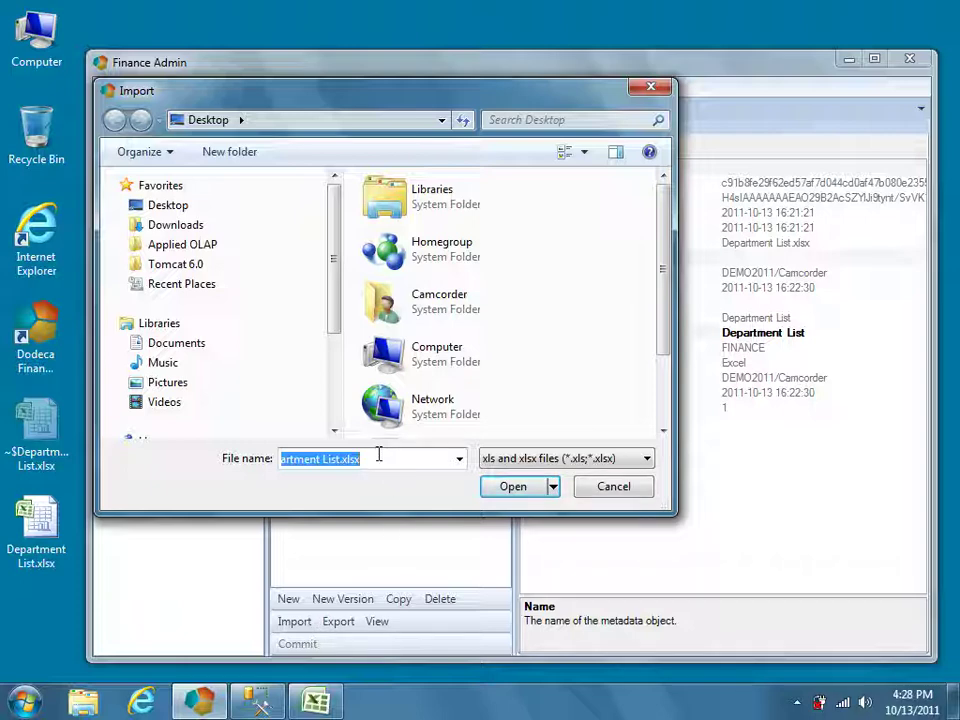
drag(379, 454, 254, 466)
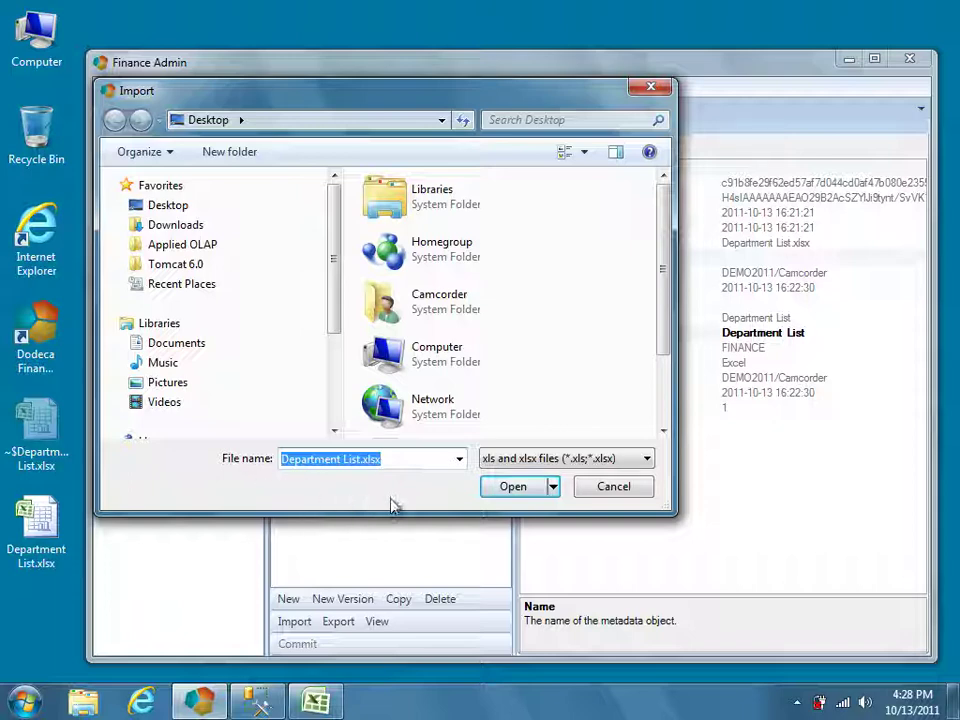
click(491, 490)
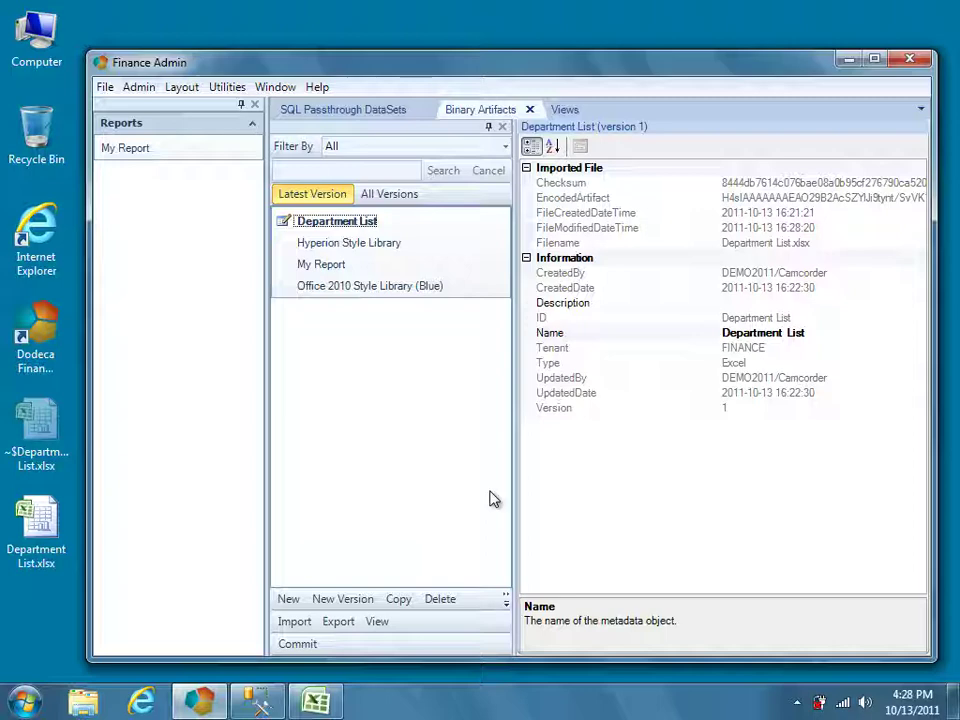
click(319, 644)
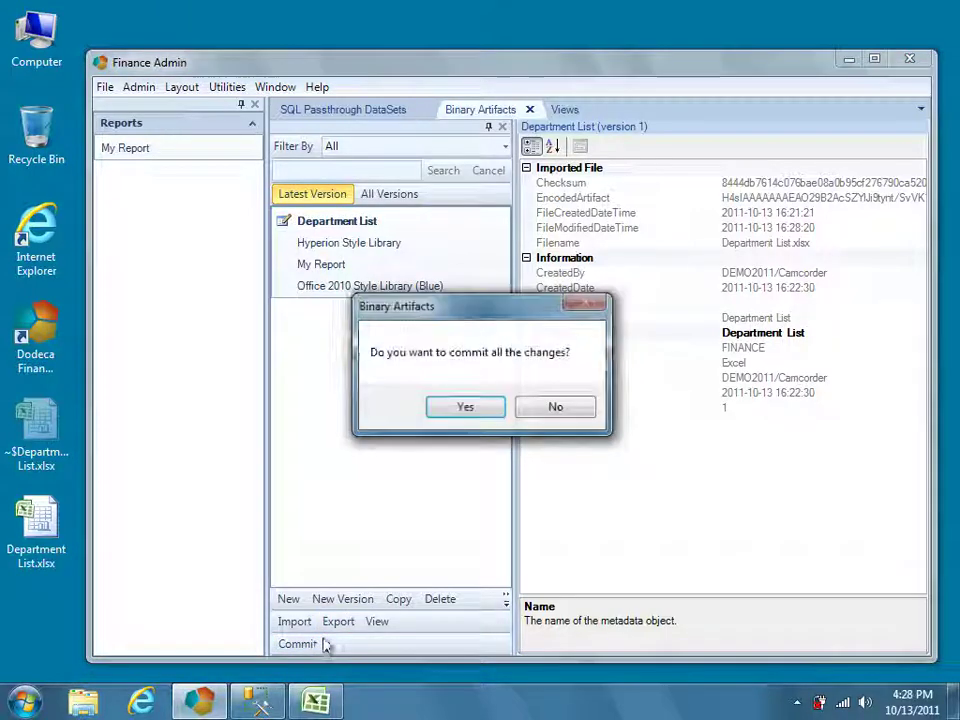
click(484, 407)
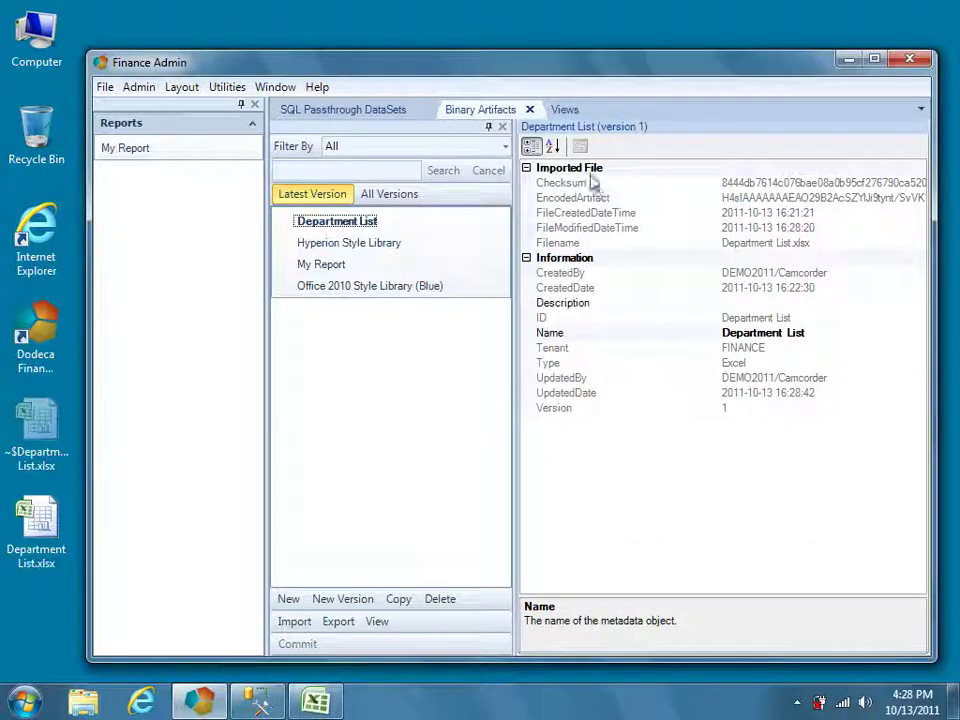
Preview and build the Department List view, widening column A to read its header and checking the DepartmentID filter options.
click(574, 111)
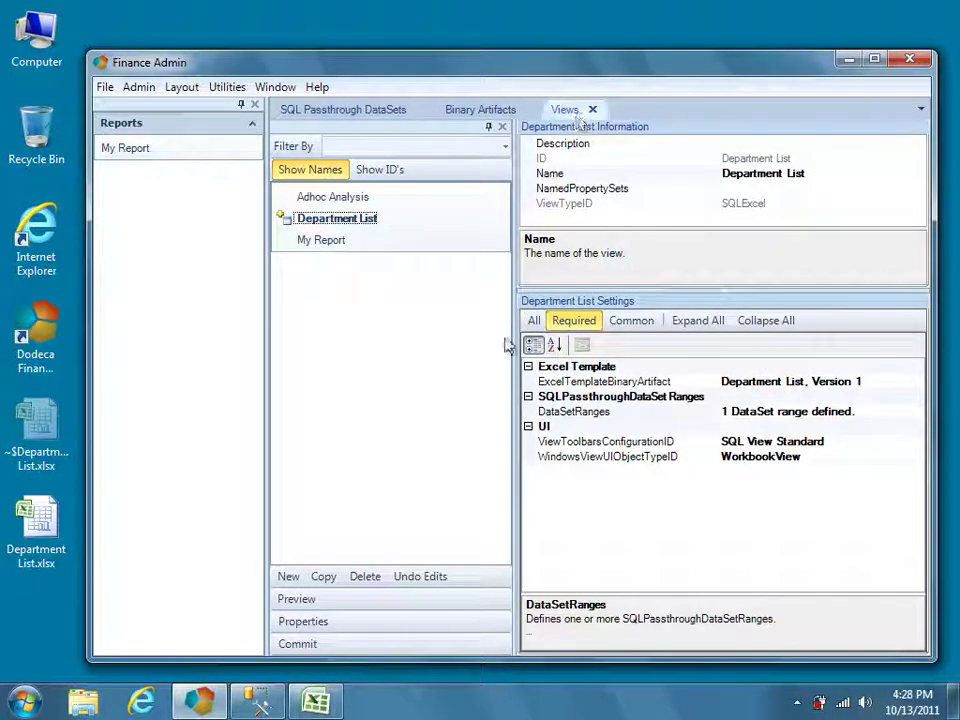
click(317, 612)
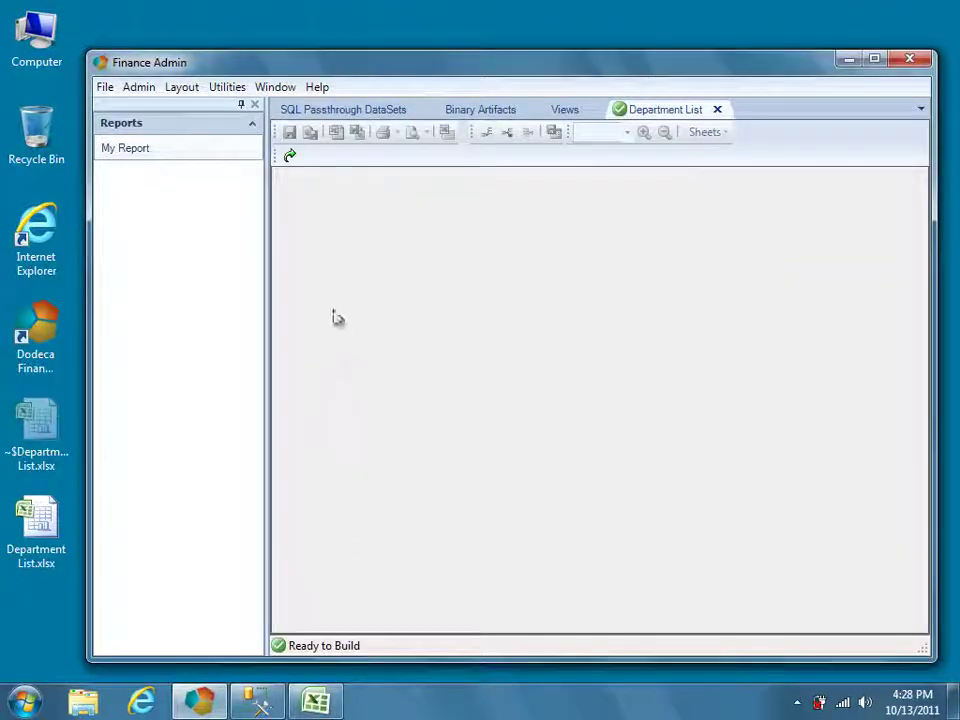
click(296, 165)
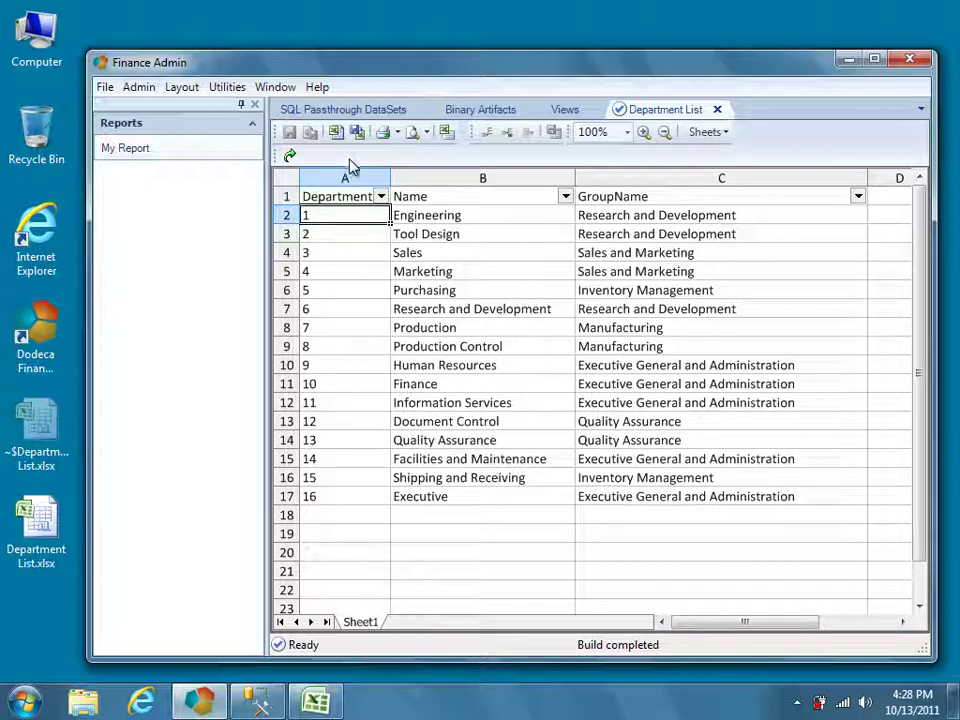
drag(412, 182, 413, 195)
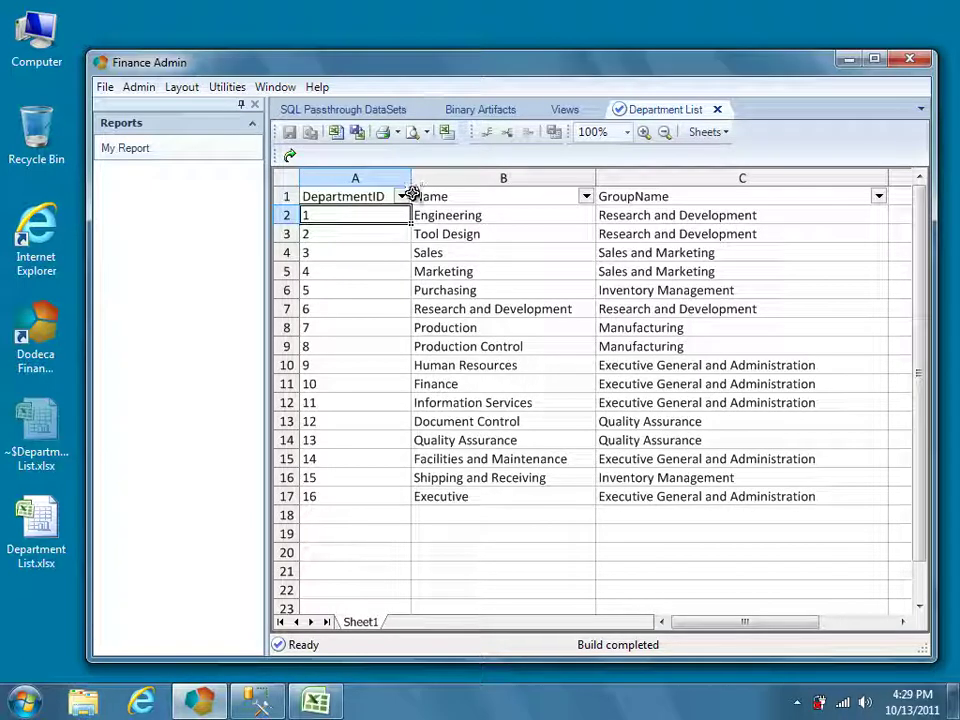
click(402, 197)
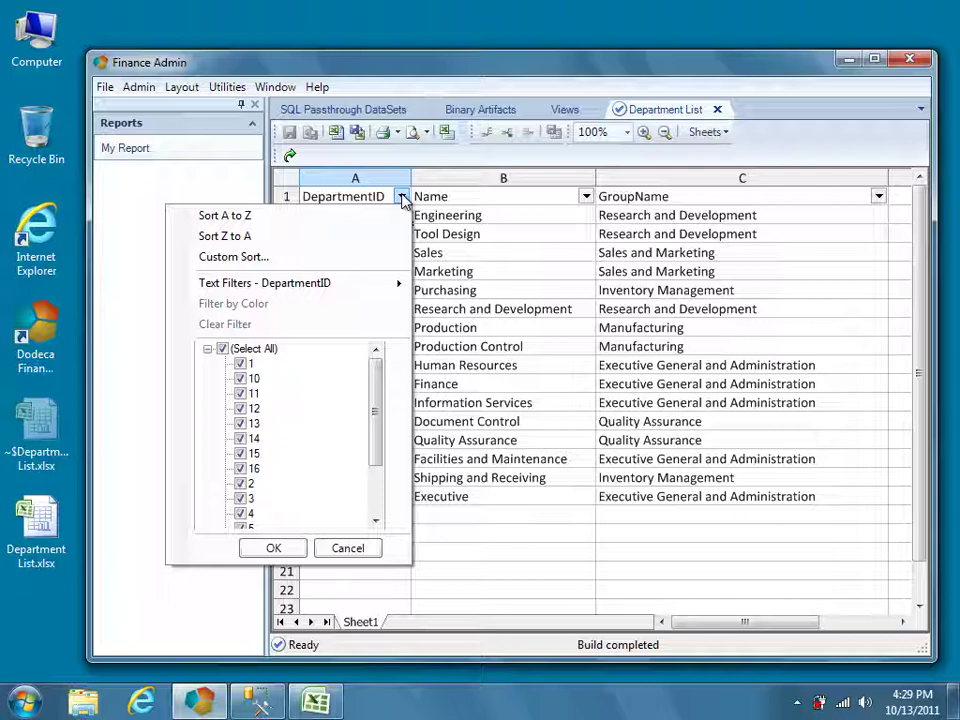
click(402, 197)
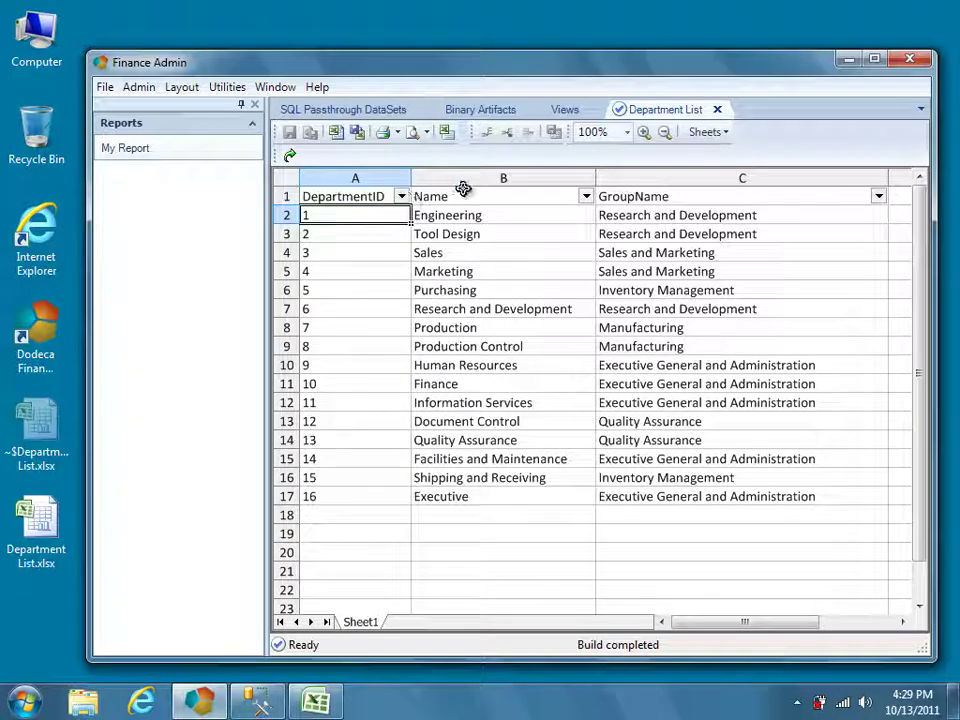
Test the preview's auto-filter sorting by ordering the rows A to Z by Name, GroupName and DepartmentID in turn.
click(586, 197)
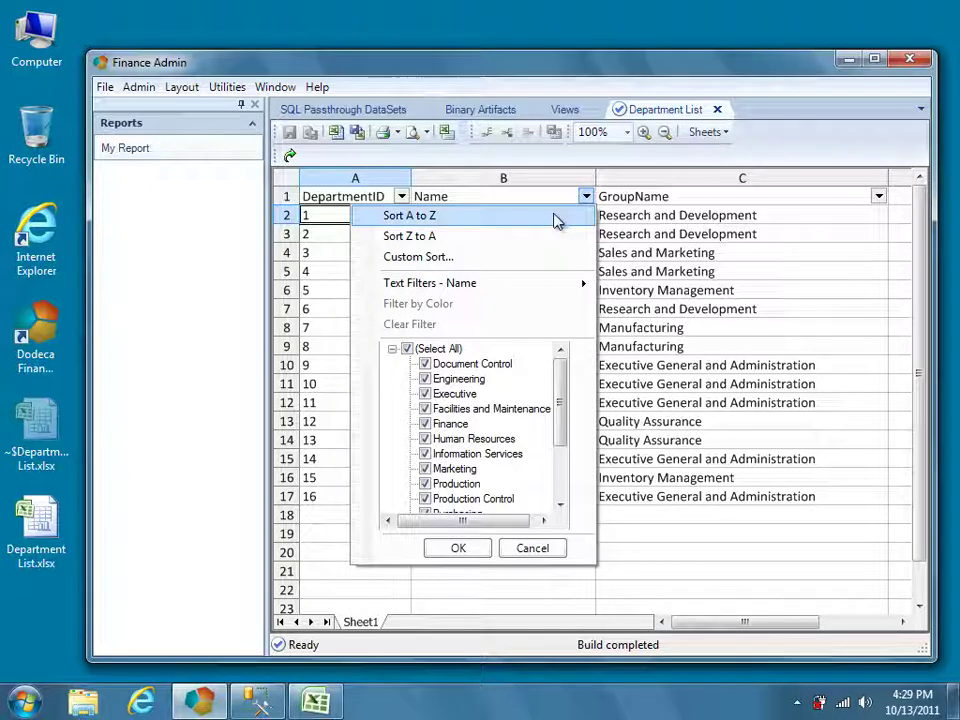
click(553, 215)
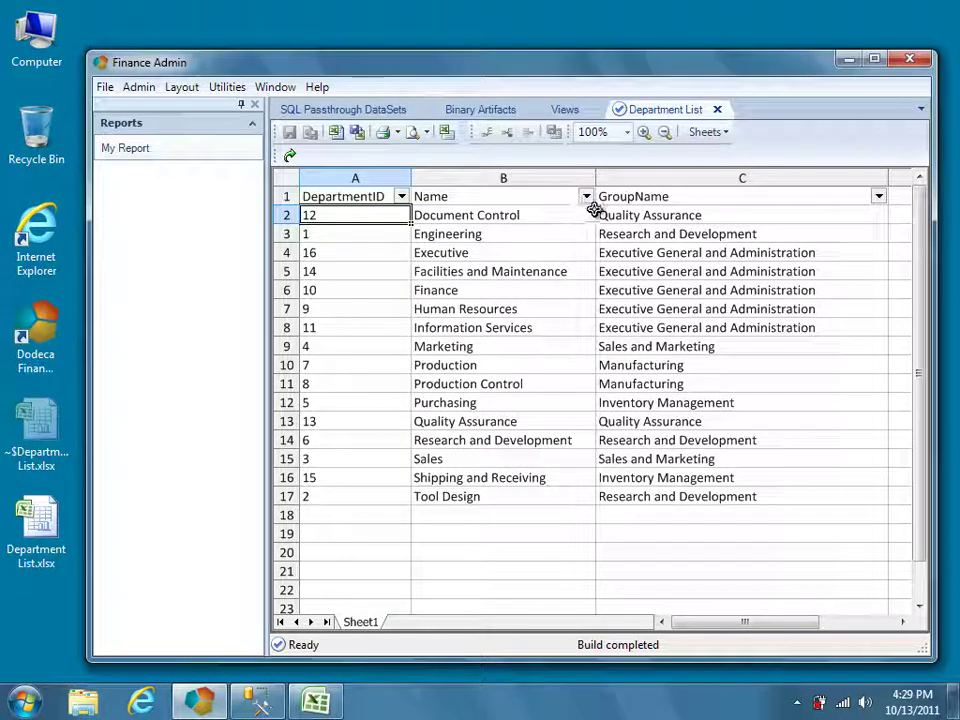
click(878, 197)
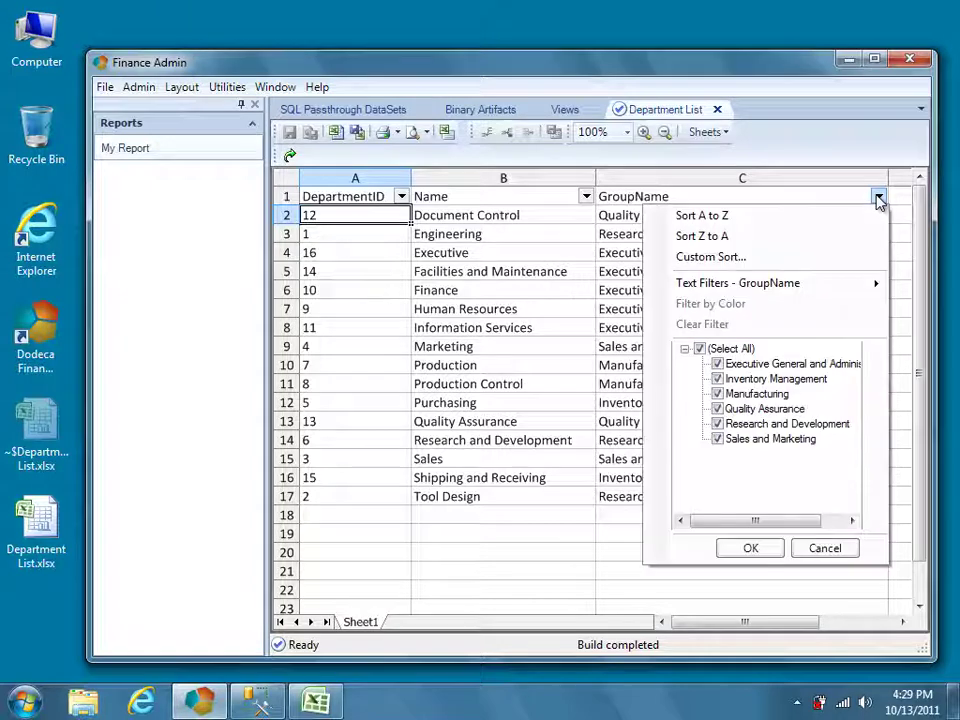
click(768, 216)
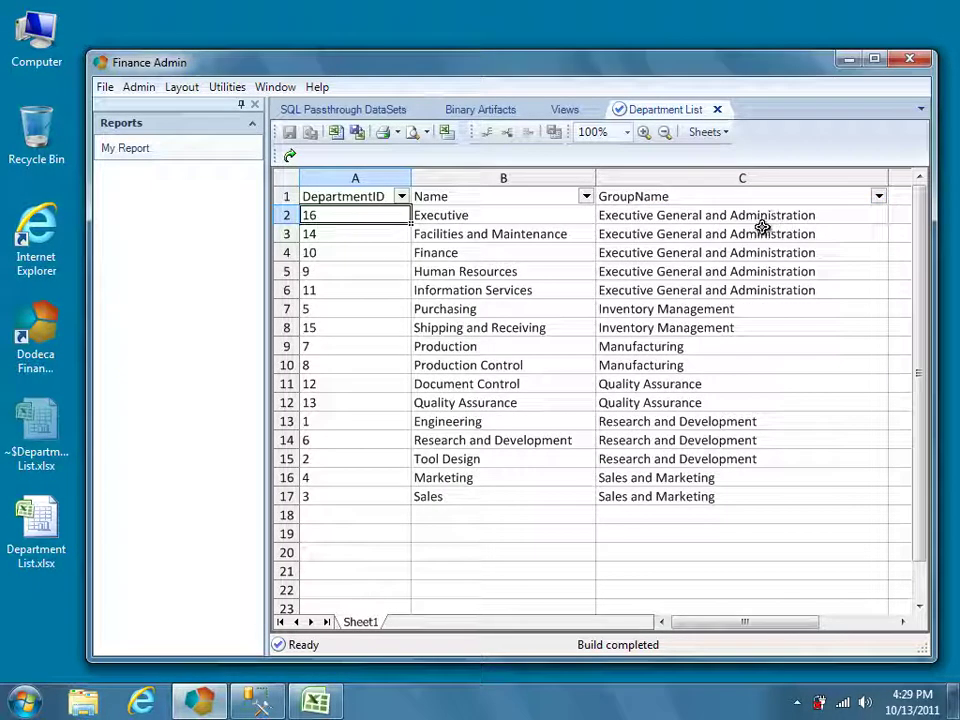
click(403, 198)
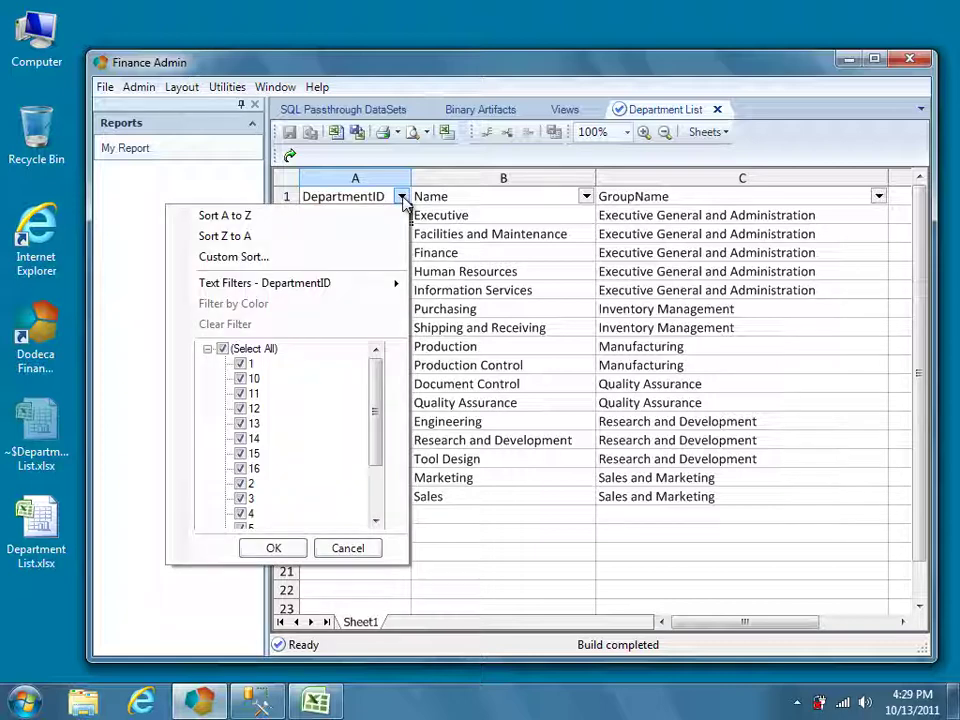
click(249, 216)
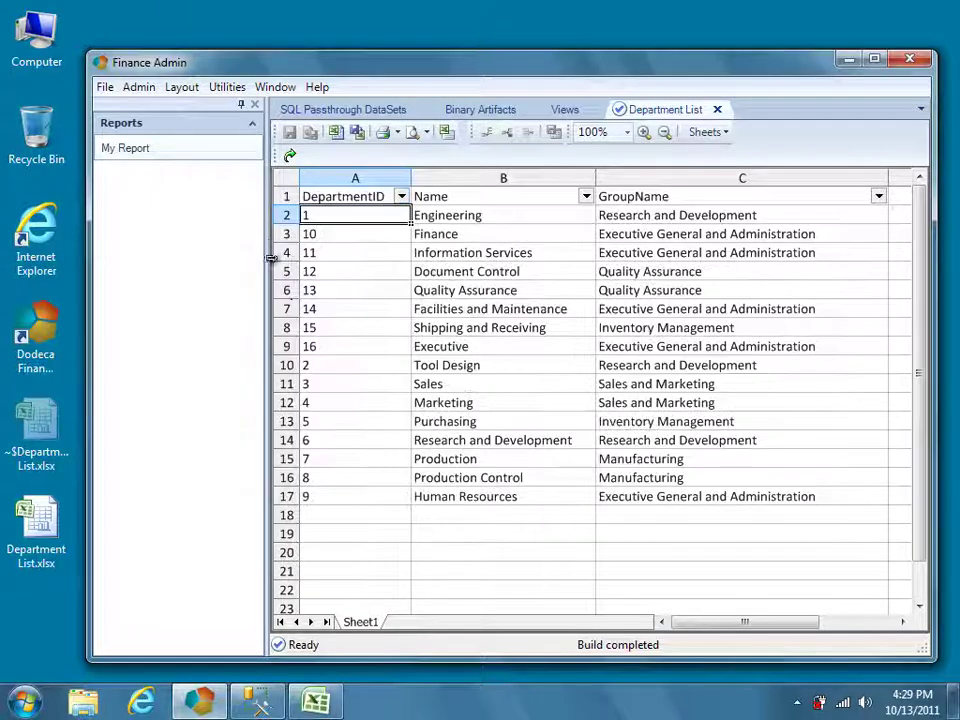
Switch to Excel, widen column A further and bold header cells A1:C1 in Department List.xlsx, saving the workbook.
click(315, 700)
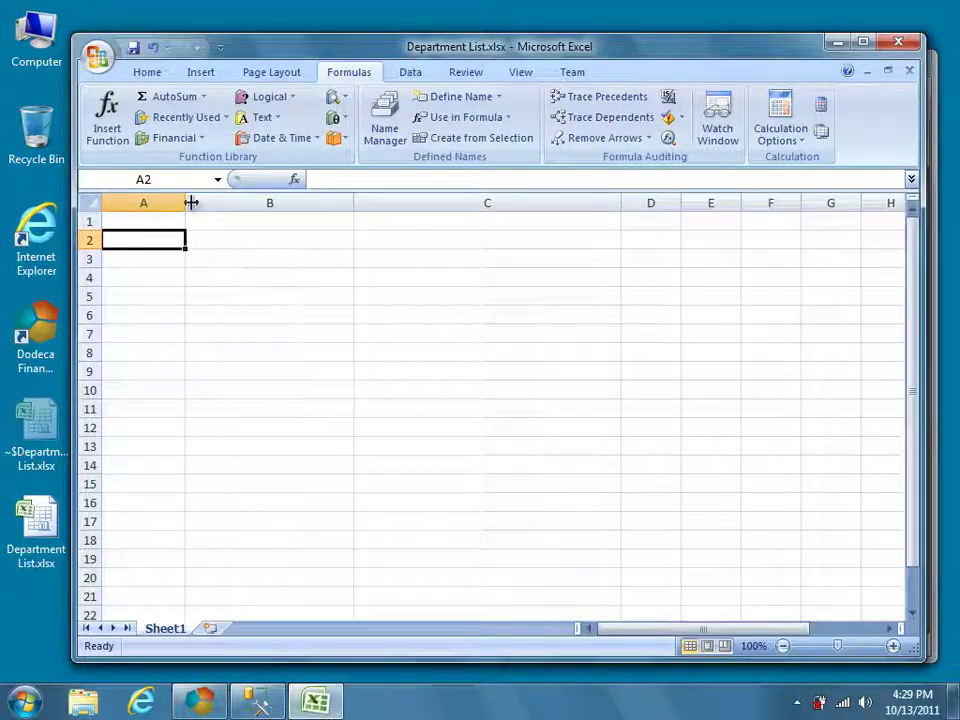
drag(186, 202, 399, 221)
click(150, 74)
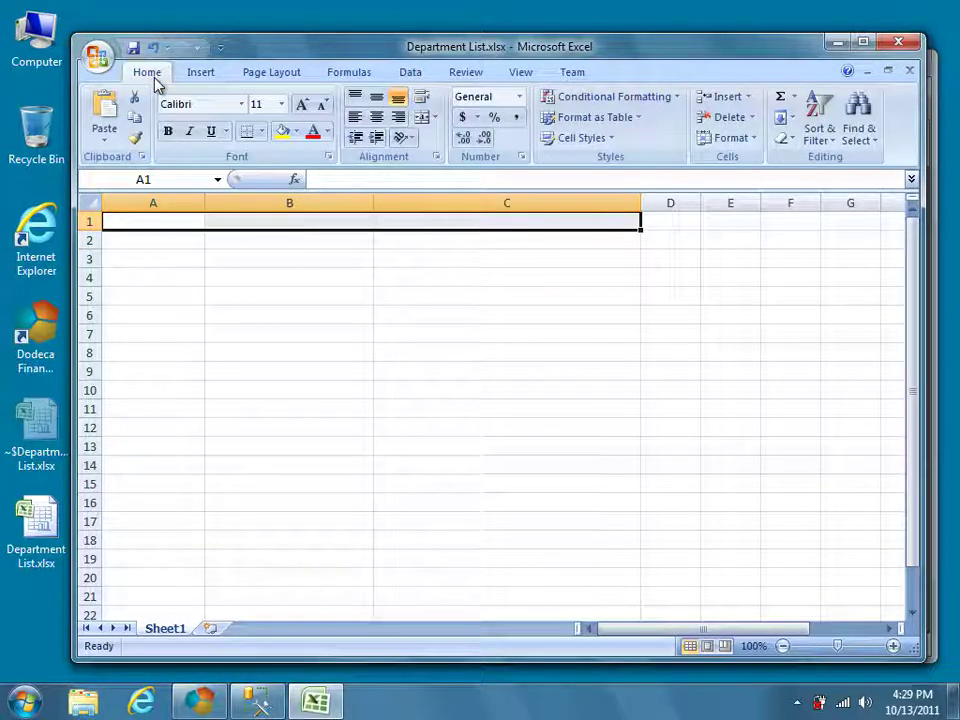
click(167, 131)
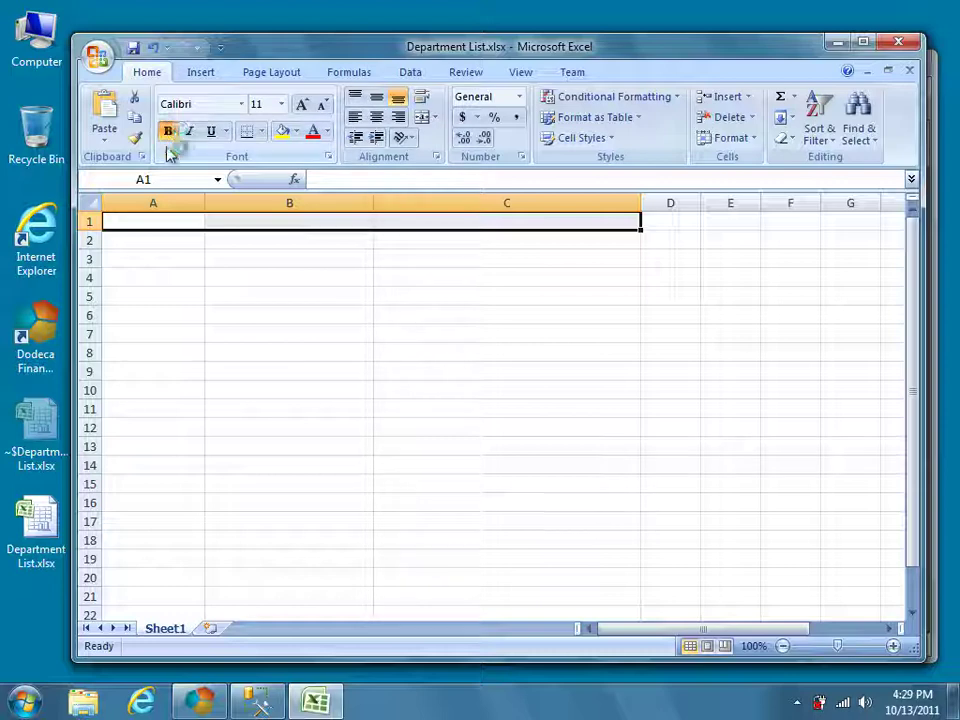
click(155, 239)
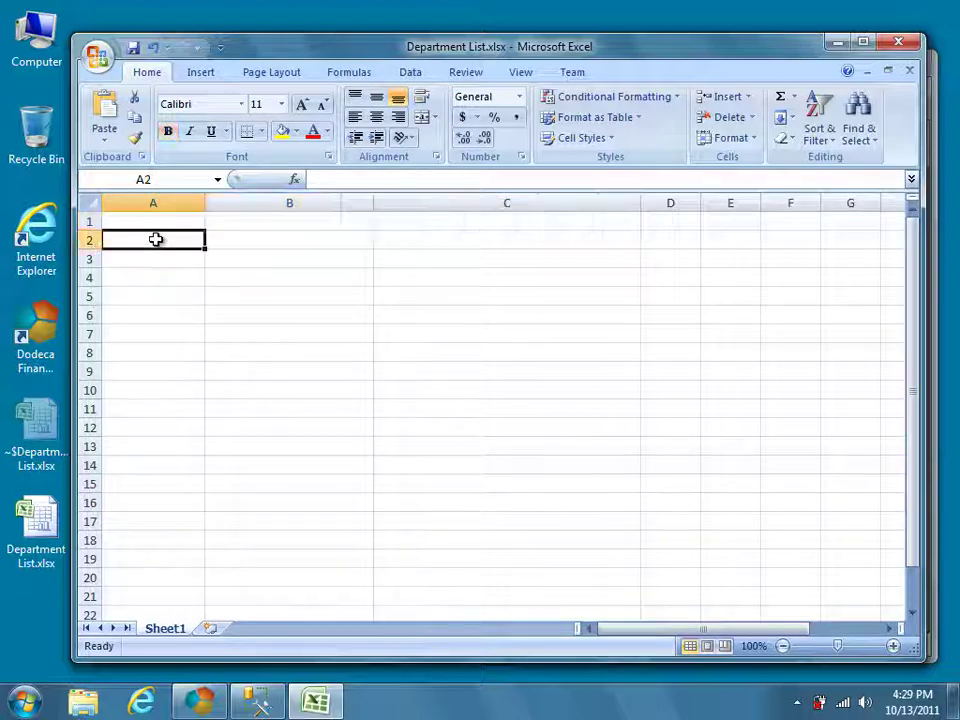
click(133, 49)
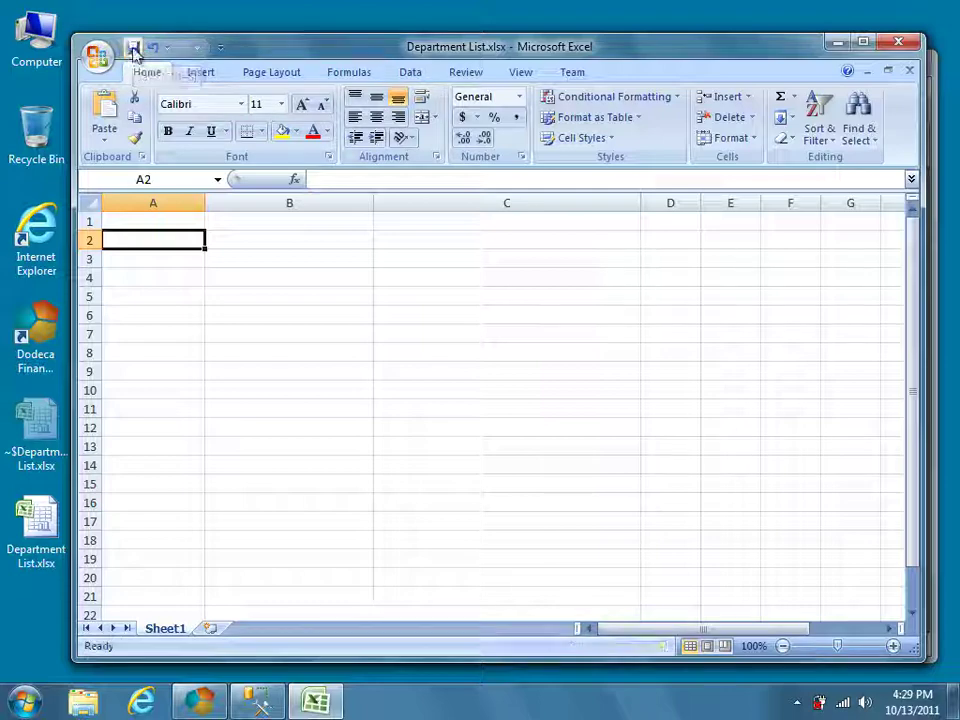
click(836, 42)
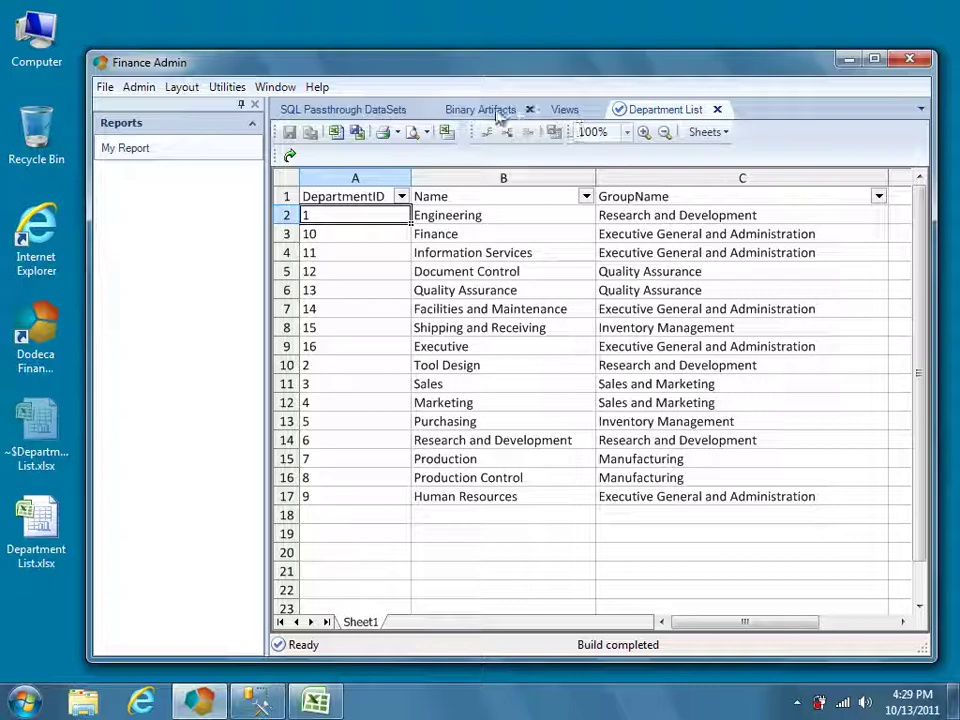
Re-import the updated Department List.xlsx from the Desktop into the Department List binary artifact and commit the change.
click(500, 110)
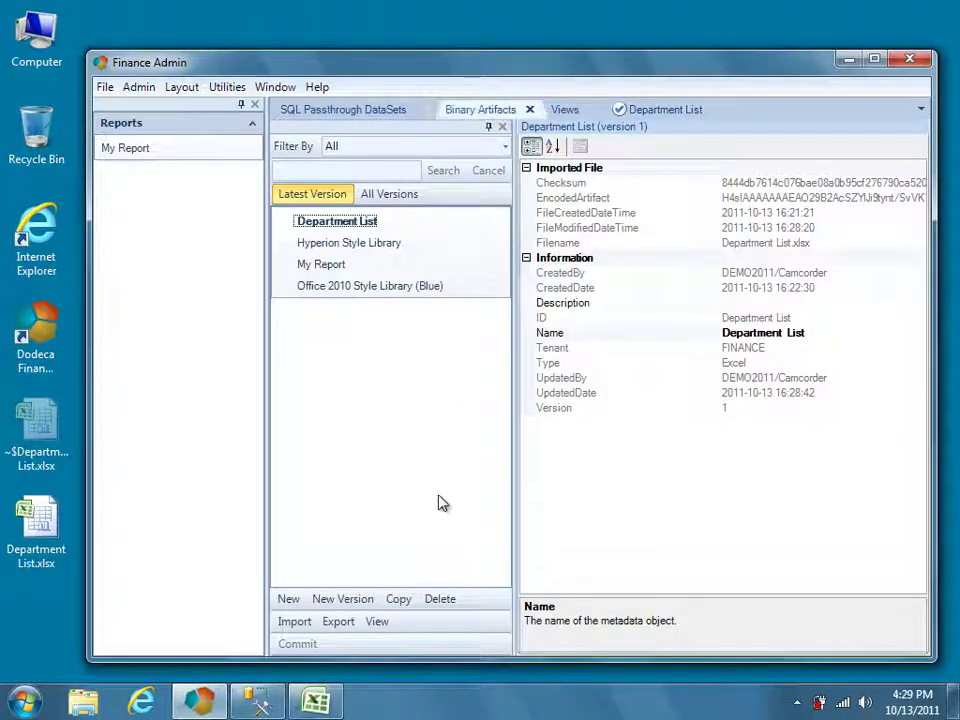
click(292, 622)
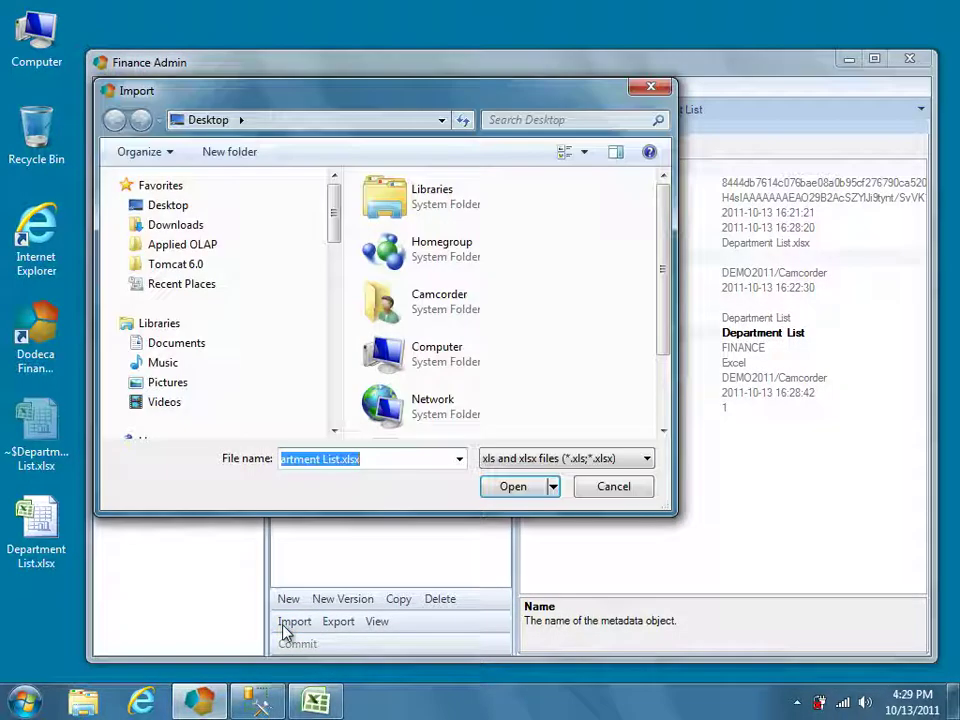
click(513, 487)
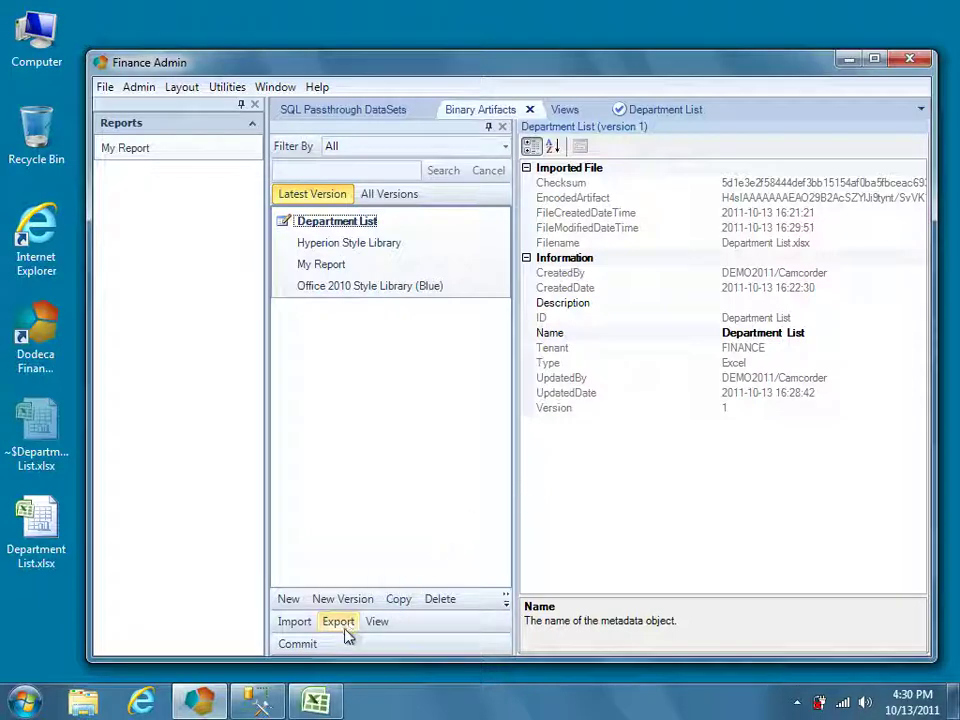
click(297, 644)
click(443, 407)
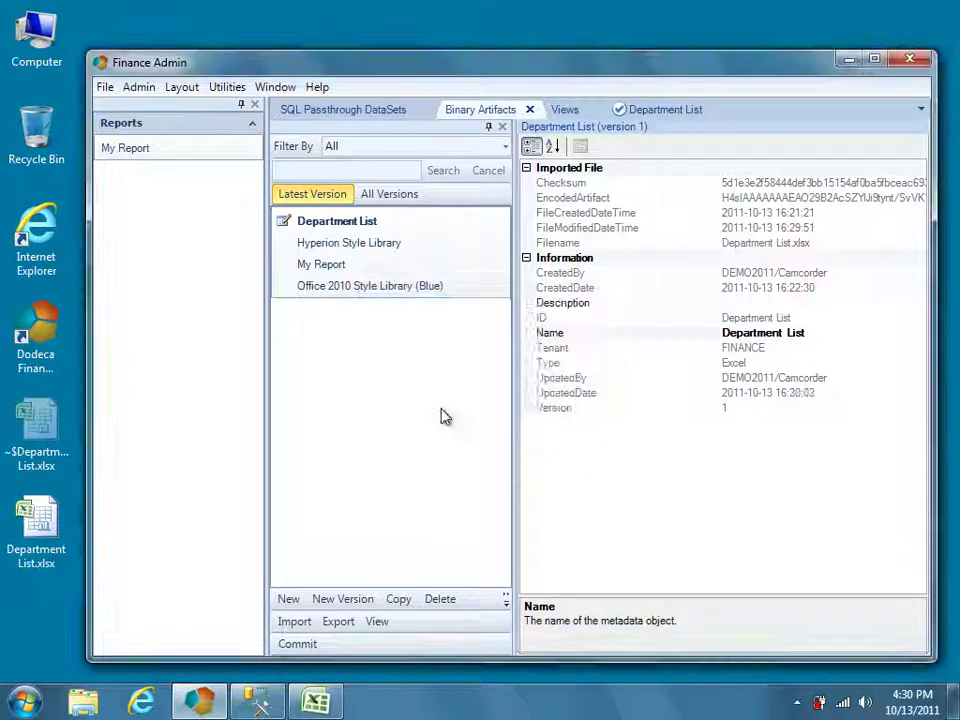
In the Department List view's common settings, set AutoBuildOnOpen to True.
click(565, 110)
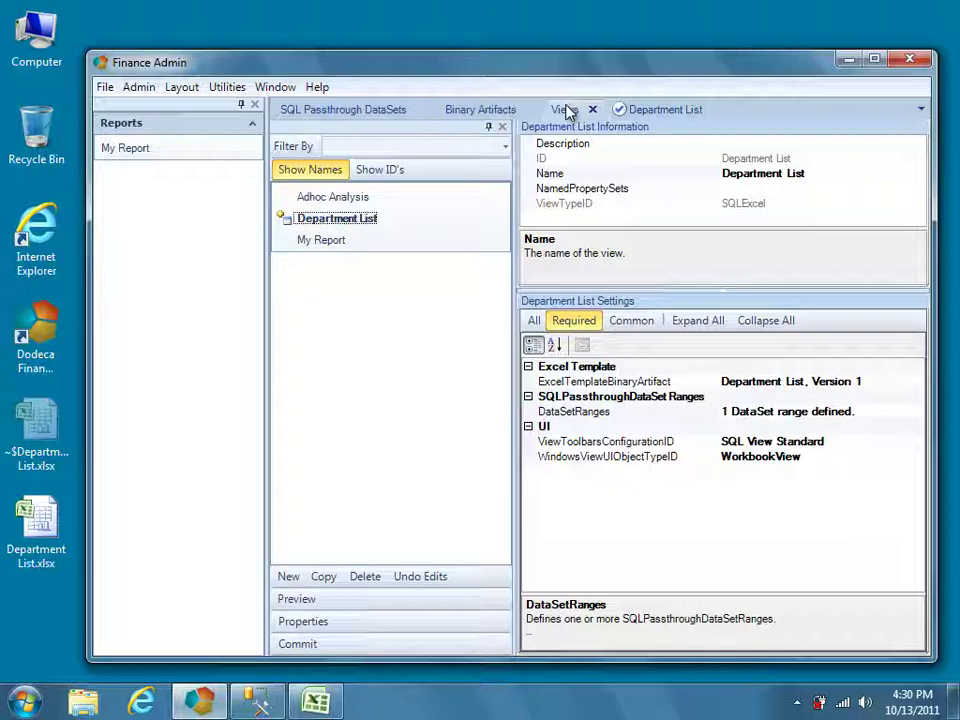
click(655, 325)
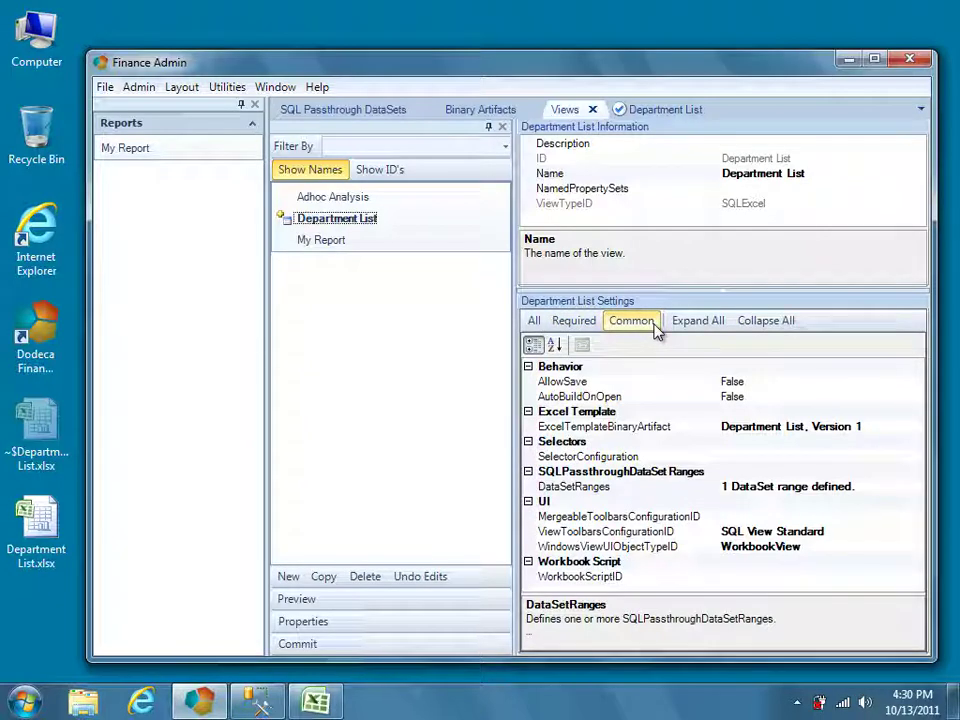
click(654, 327)
double_click(684, 401)
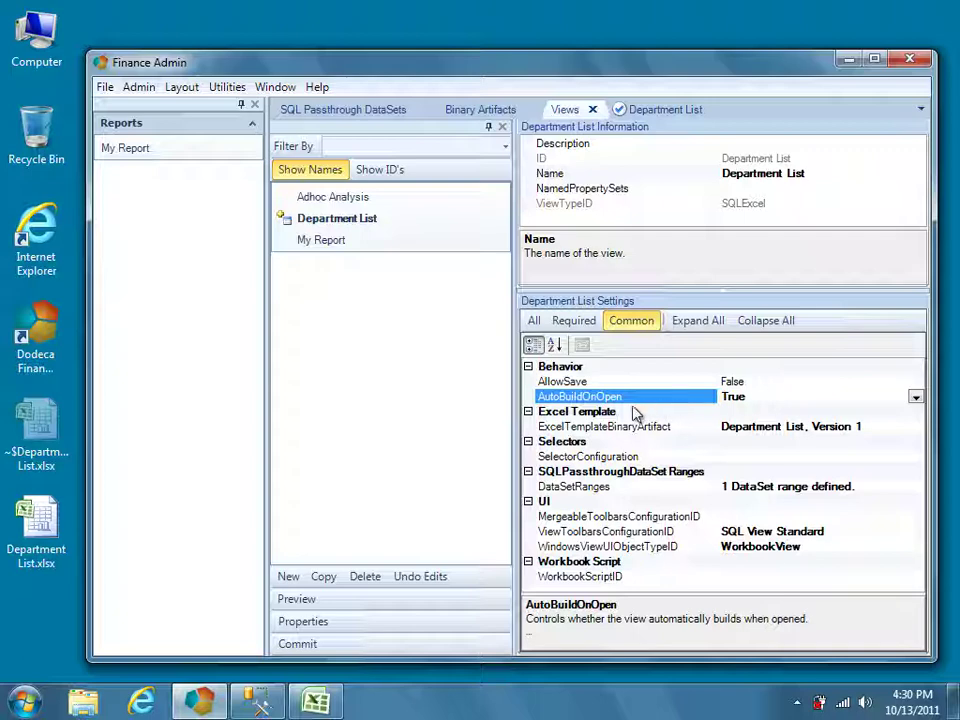
Preview the Department List view to check its automatic build and header formatting, and close that preview.
click(318, 606)
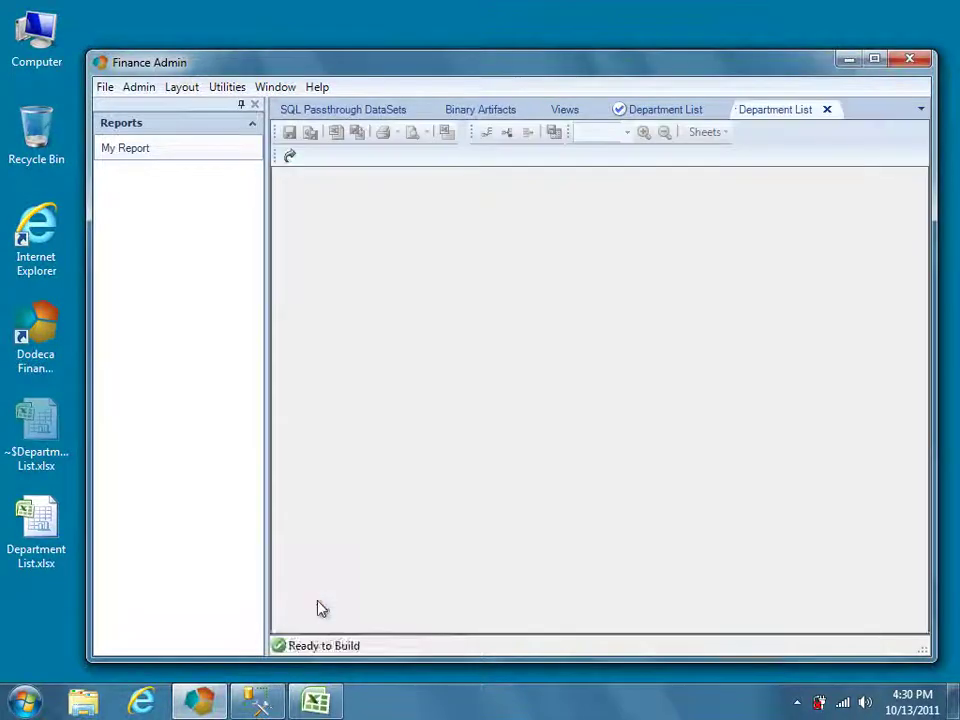
click(374, 199)
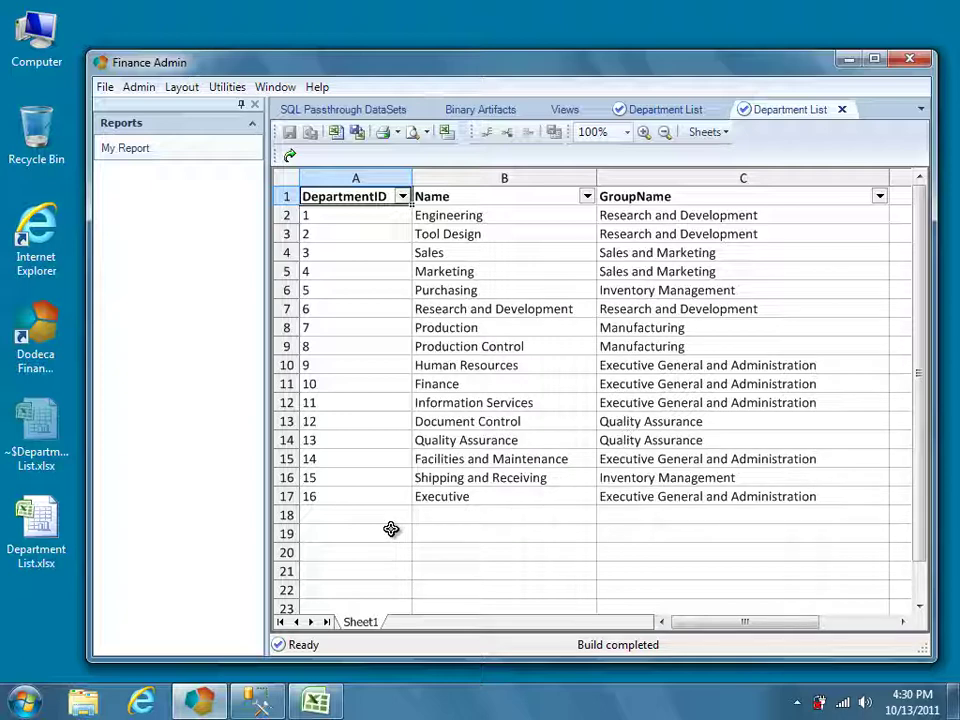
click(842, 110)
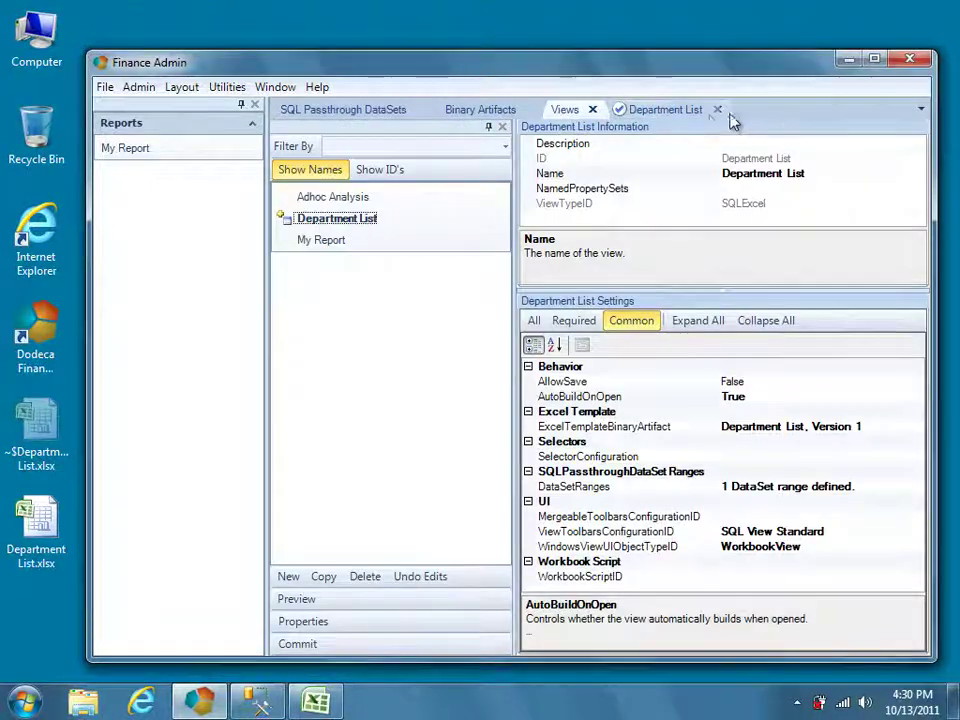
Close the older Department List preview and commit all changes to the view.
click(717, 110)
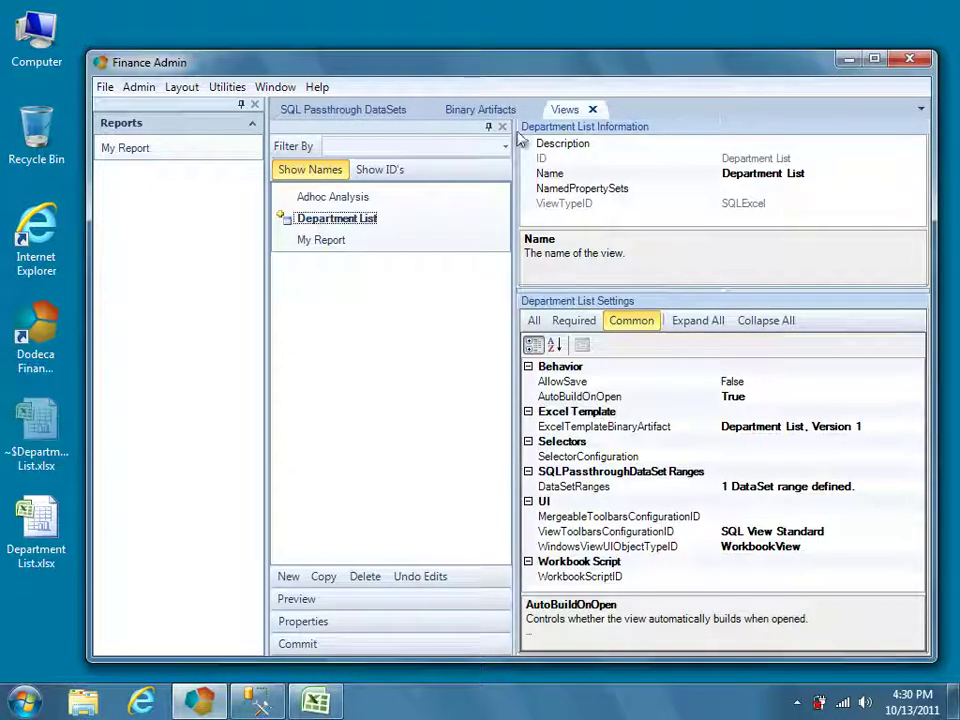
click(326, 645)
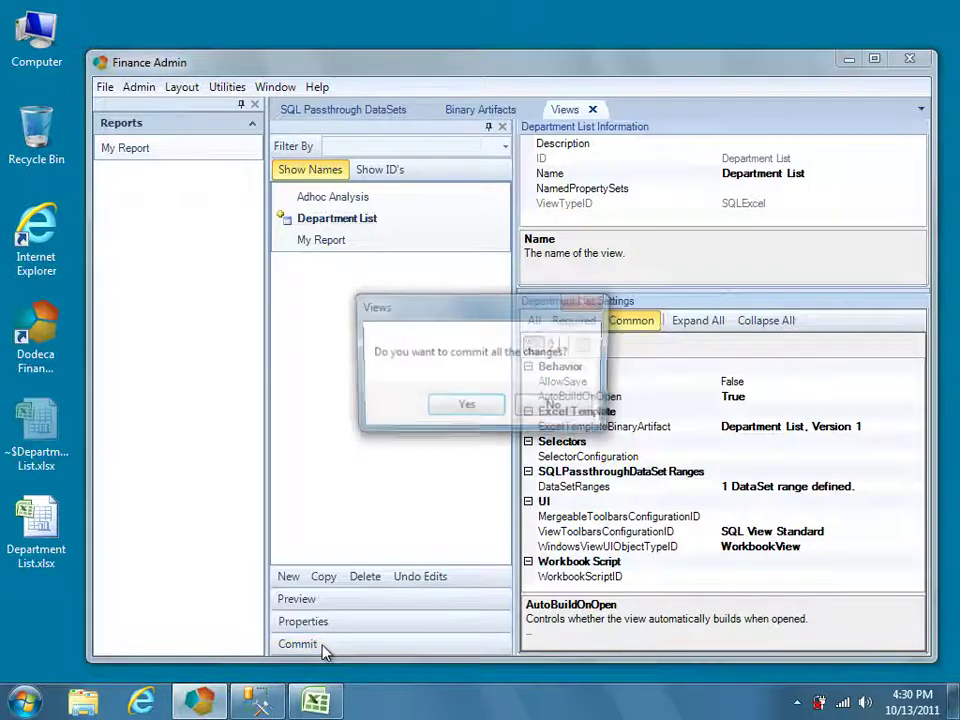
click(489, 412)
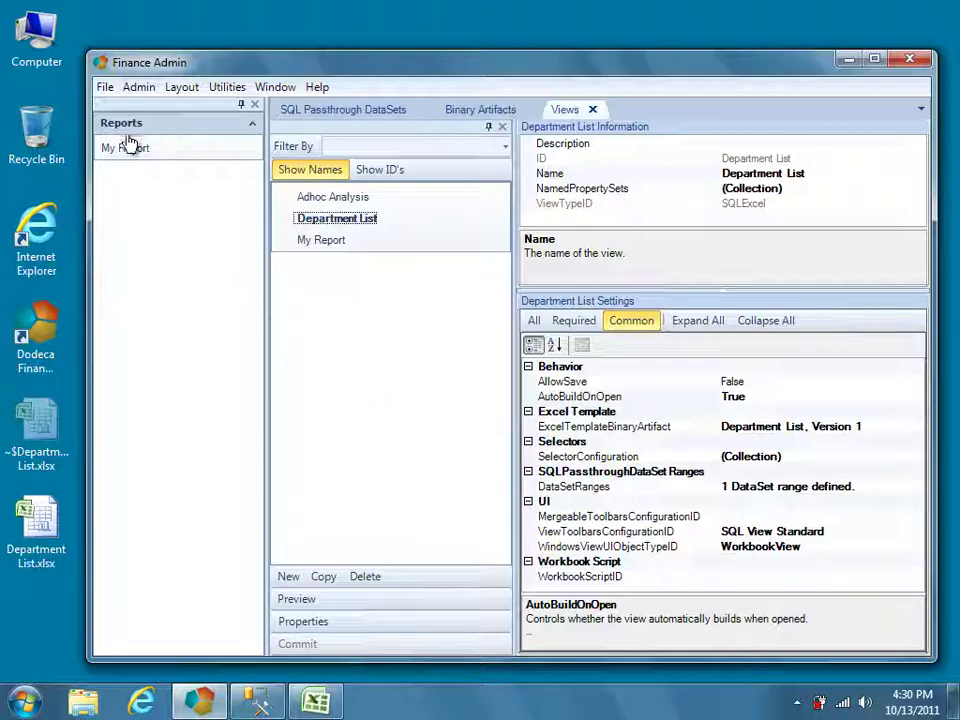
Add the Department List view to the Reports category of the Standard view hierarchy, commit the change and close the hierarchy editor.
click(137, 92)
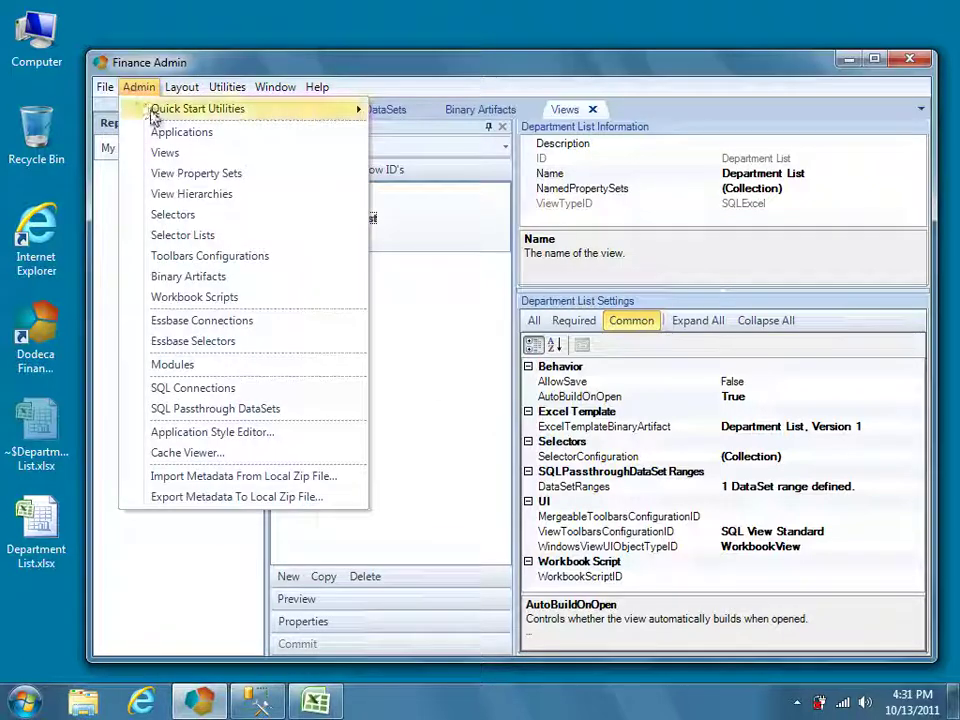
click(241, 197)
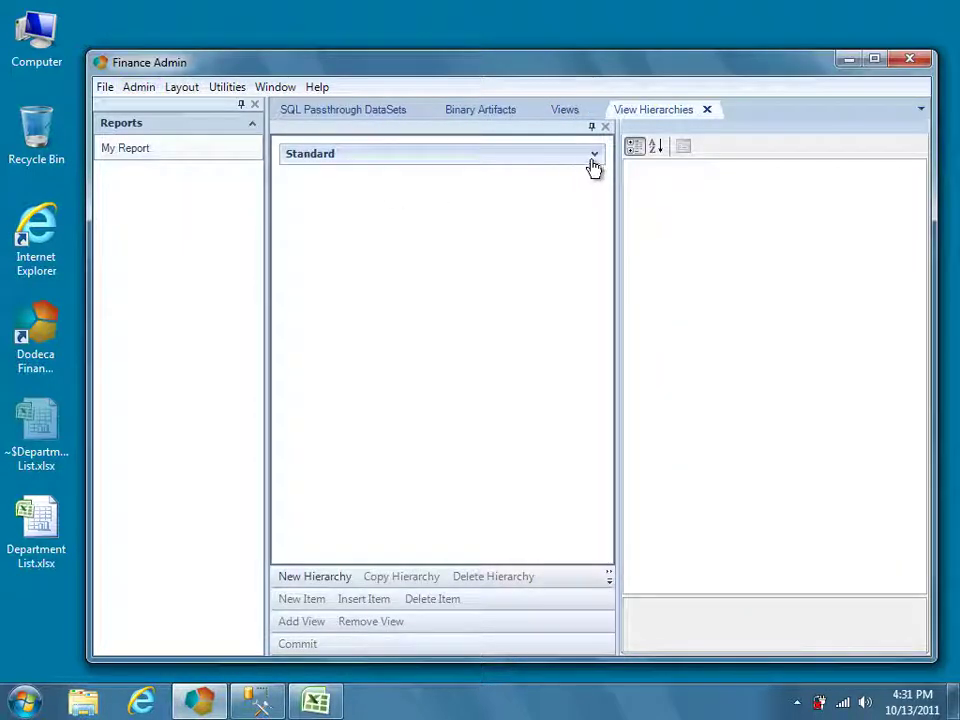
click(595, 158)
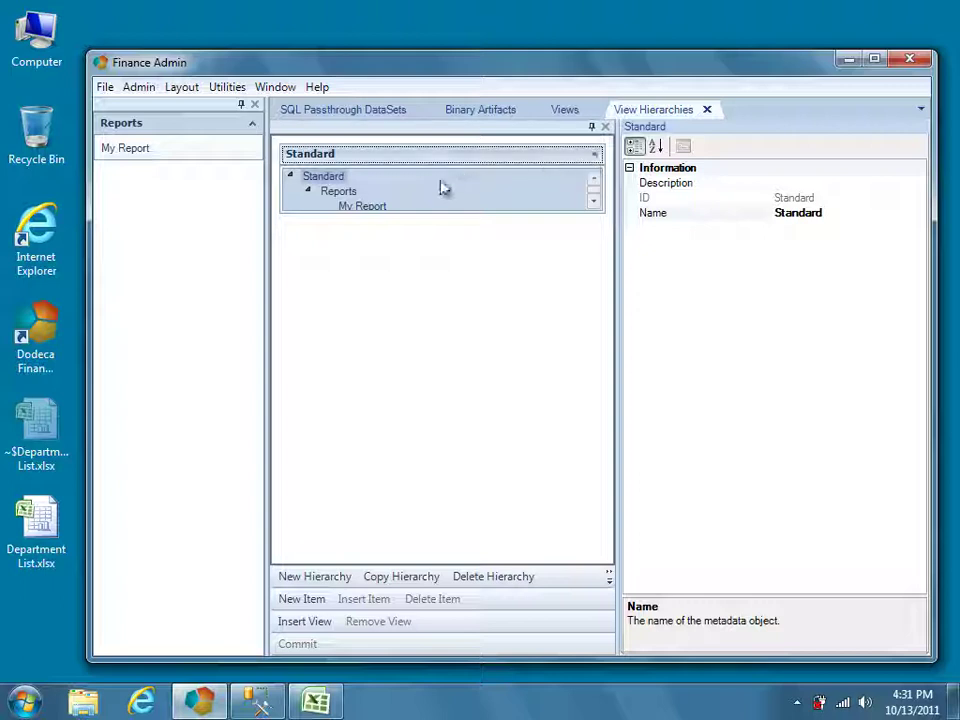
click(338, 192)
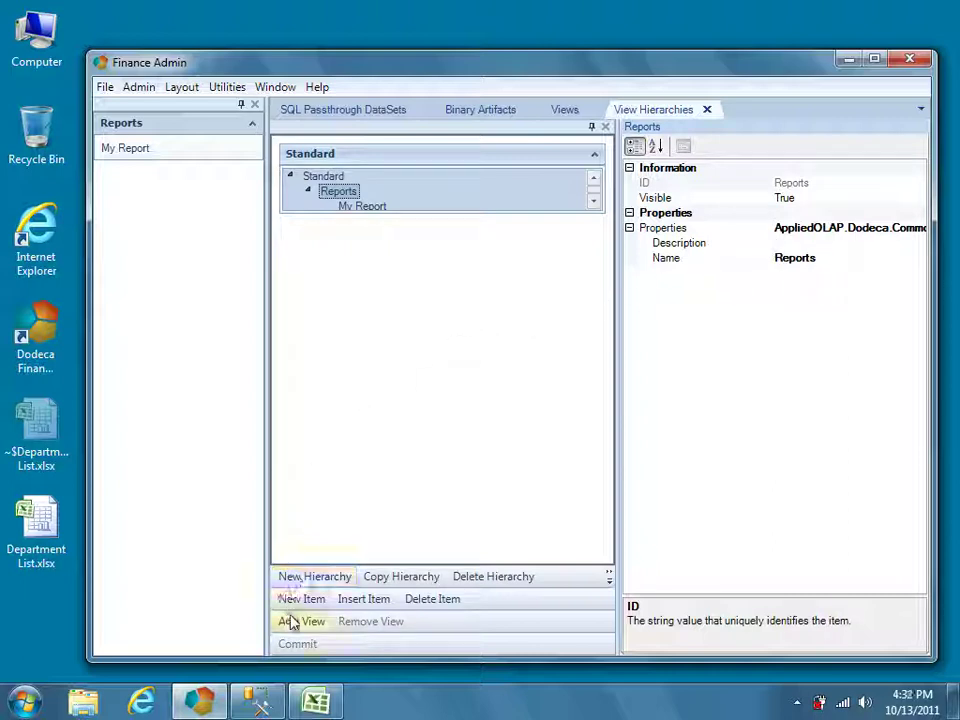
click(320, 628)
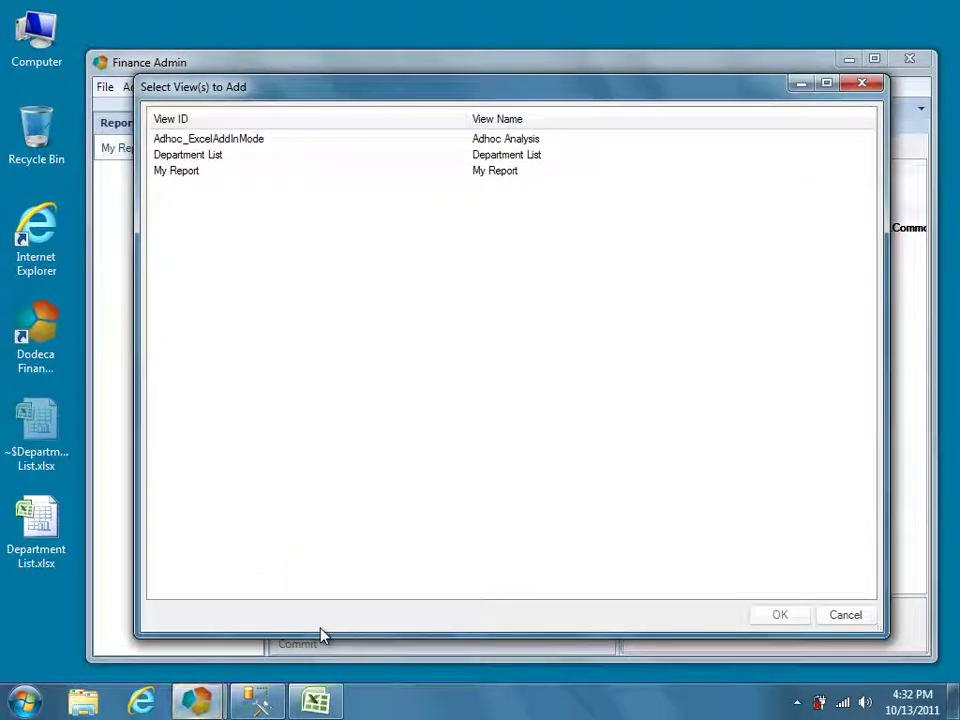
click(224, 157)
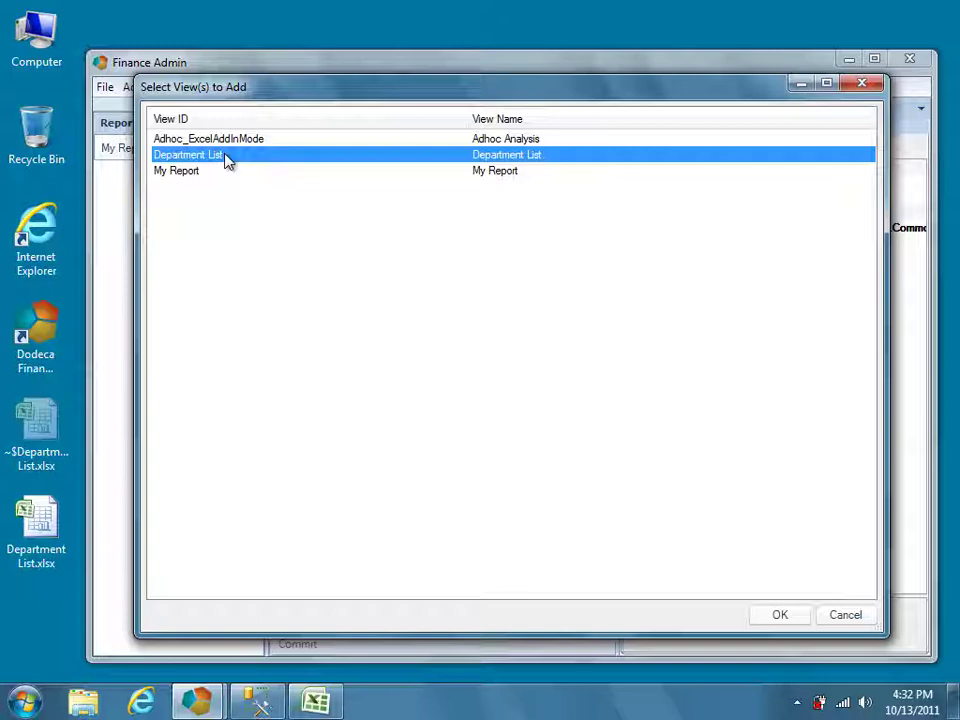
click(780, 615)
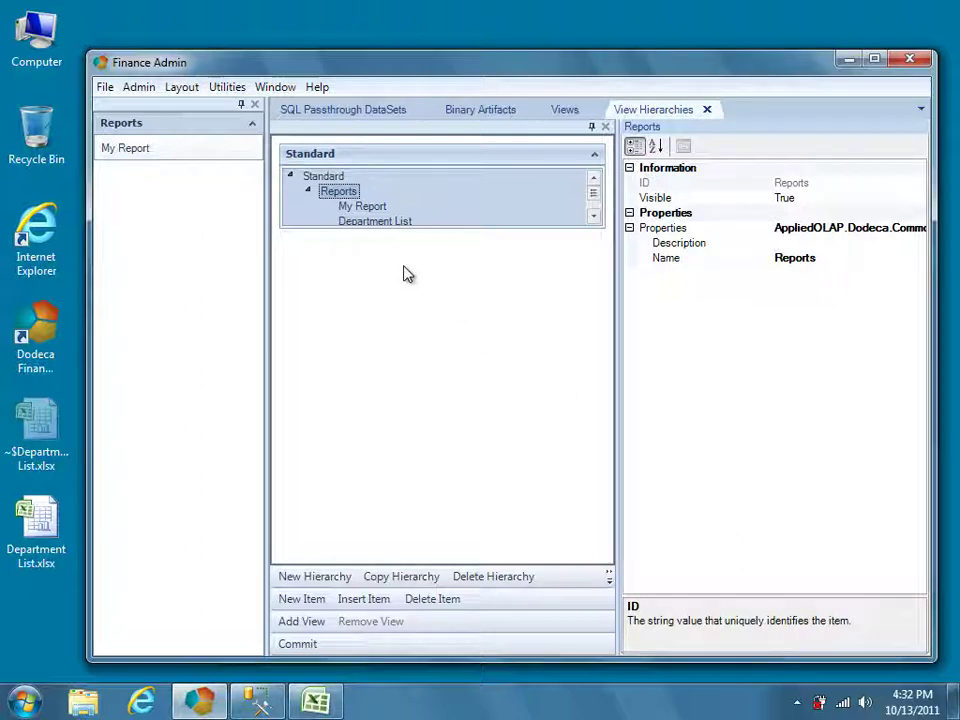
click(316, 647)
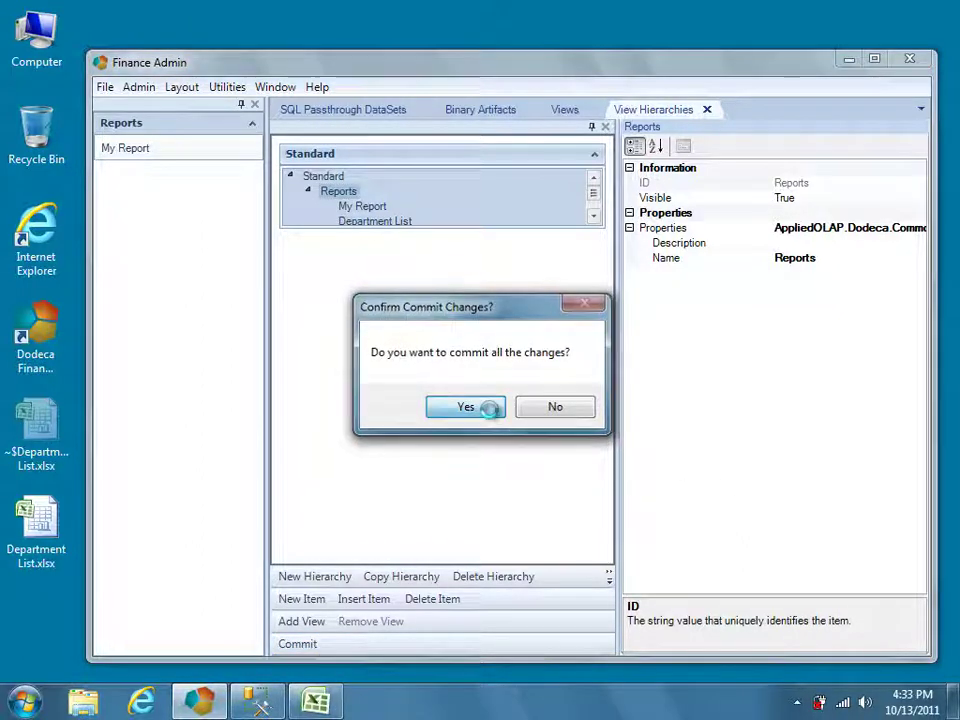
click(491, 407)
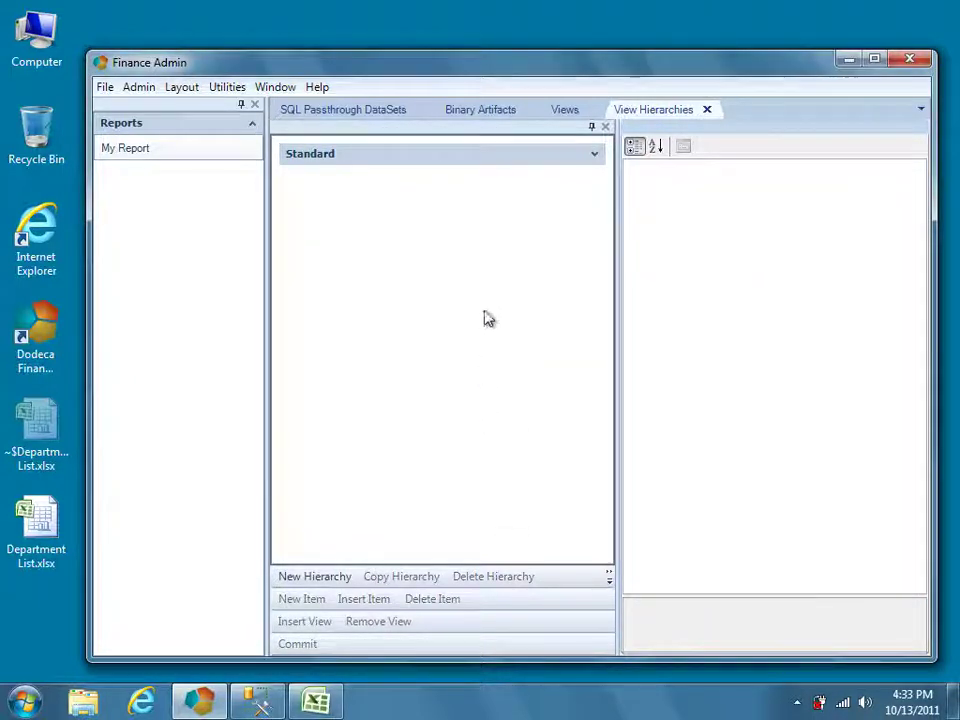
click(706, 110)
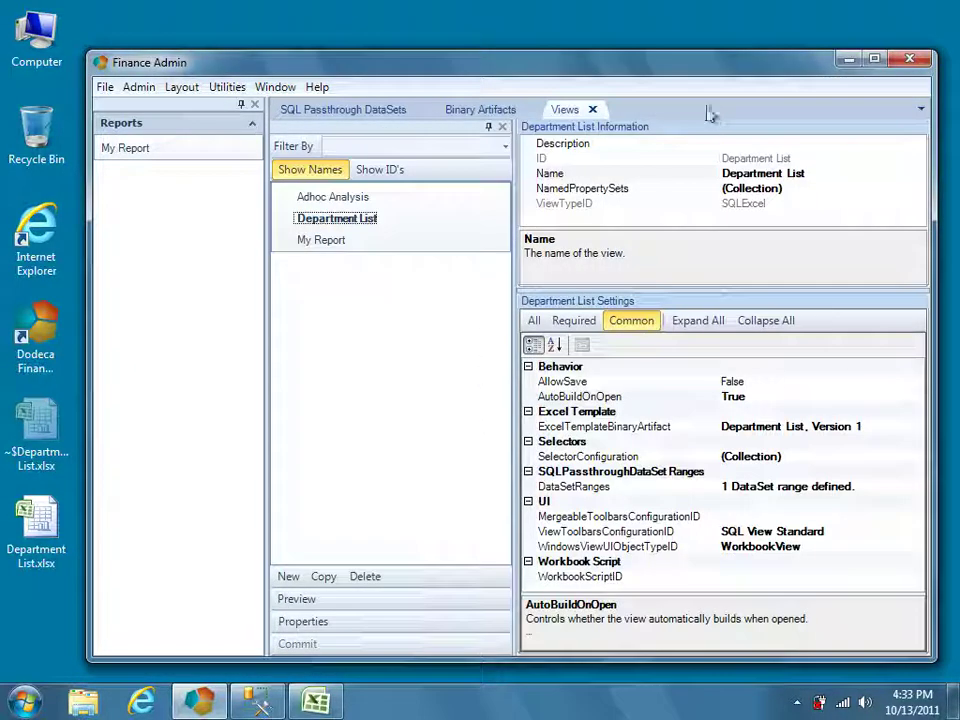
Refresh the Reports list and open the Department List report from it.
right_click(209, 237)
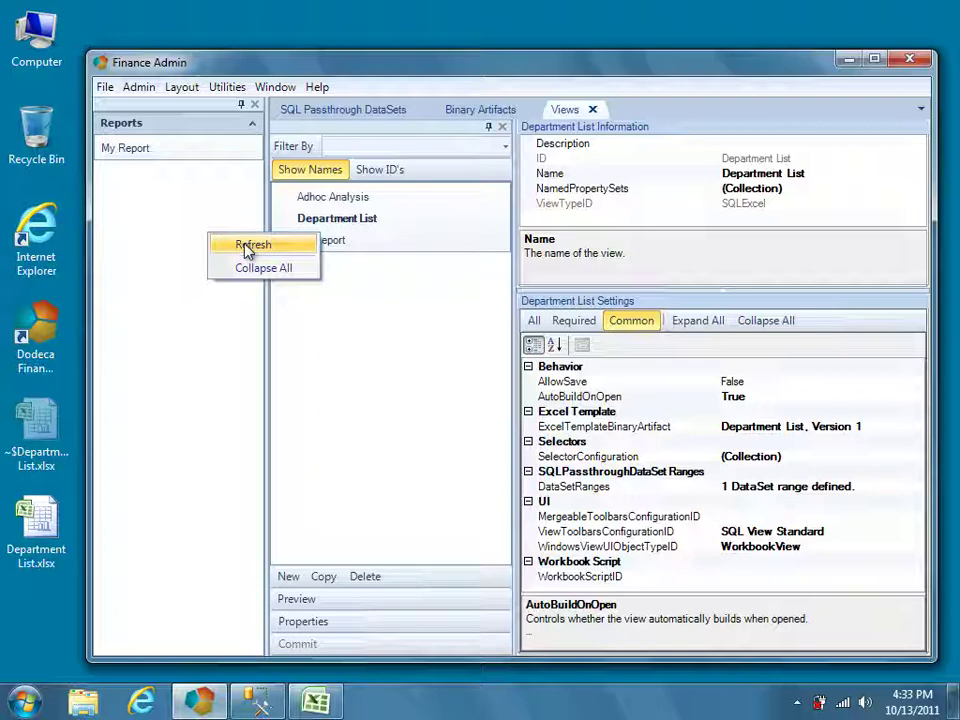
click(248, 249)
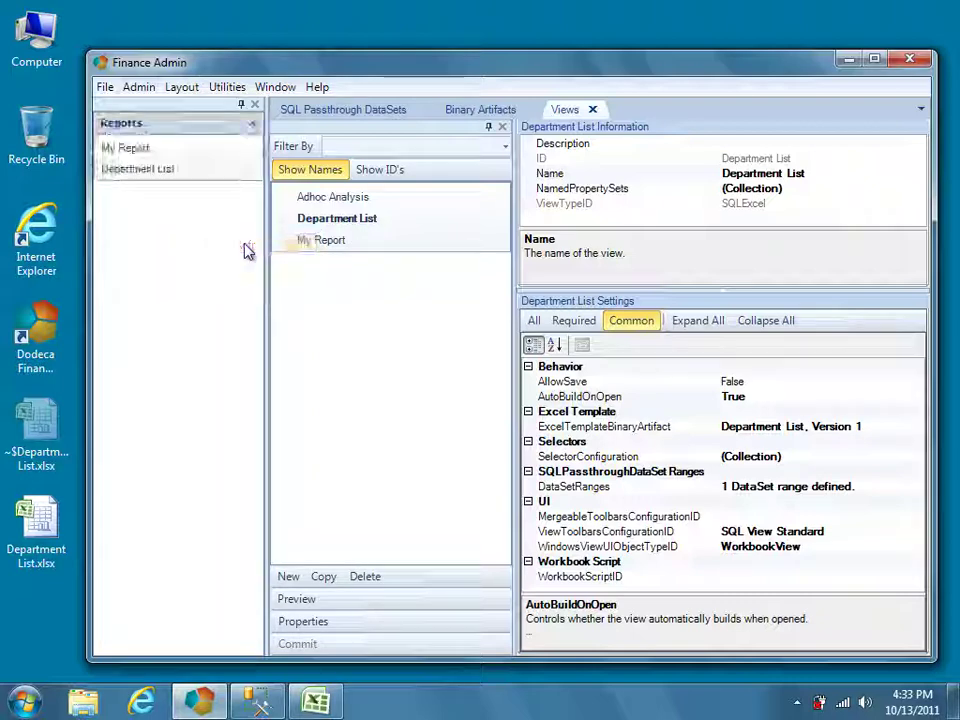
click(202, 174)
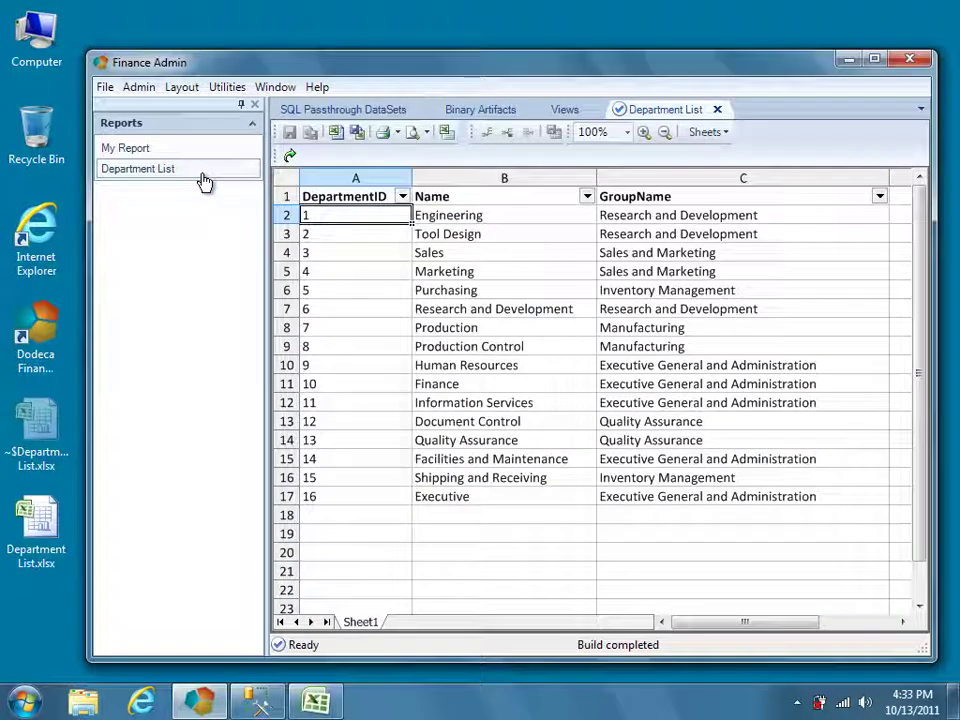